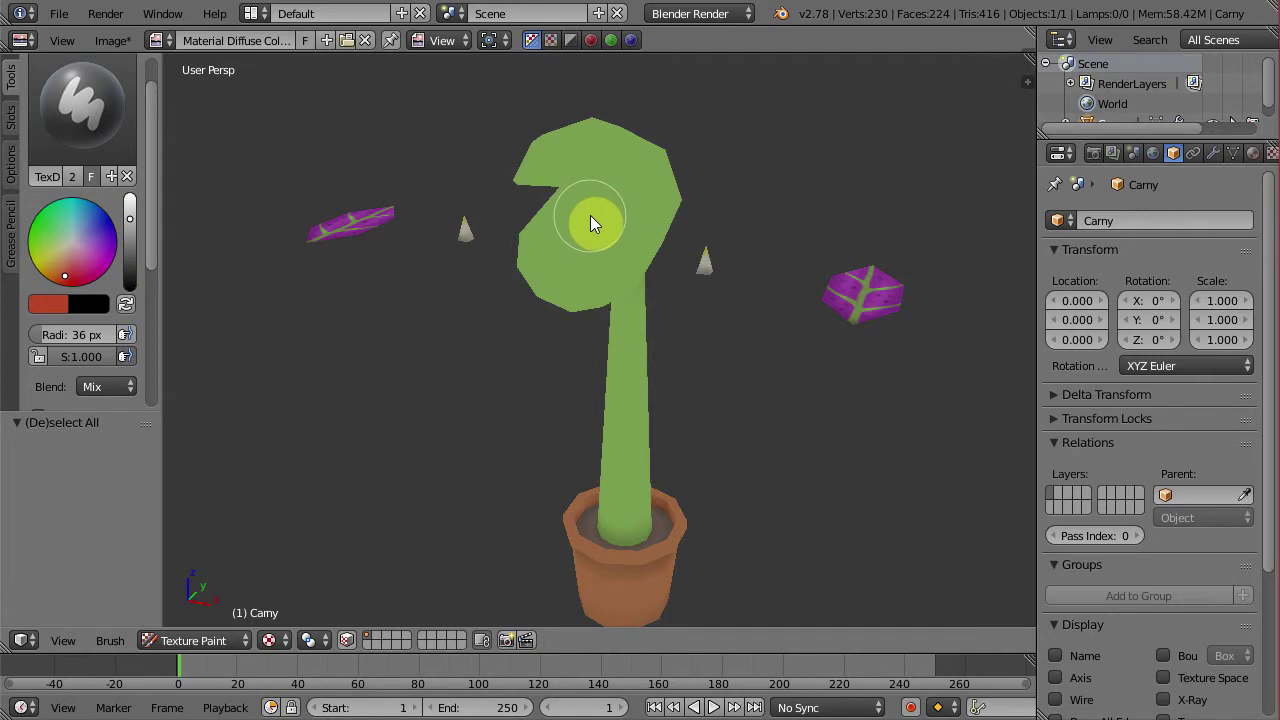
Restrict painting to the selected mouth faces and paint the inside of the mouth solid red
scroll(590, 215, "up", 3)
mouse_move(594, 224)
middle_mouse_down()
mouse_move(598, 250)
mouse_move(613, 228)
mouse_move(626, 325)
mouse_move(714, 290)
mouse_move(583, 276)
mouse_move(616, 271)
middle_mouse_up()
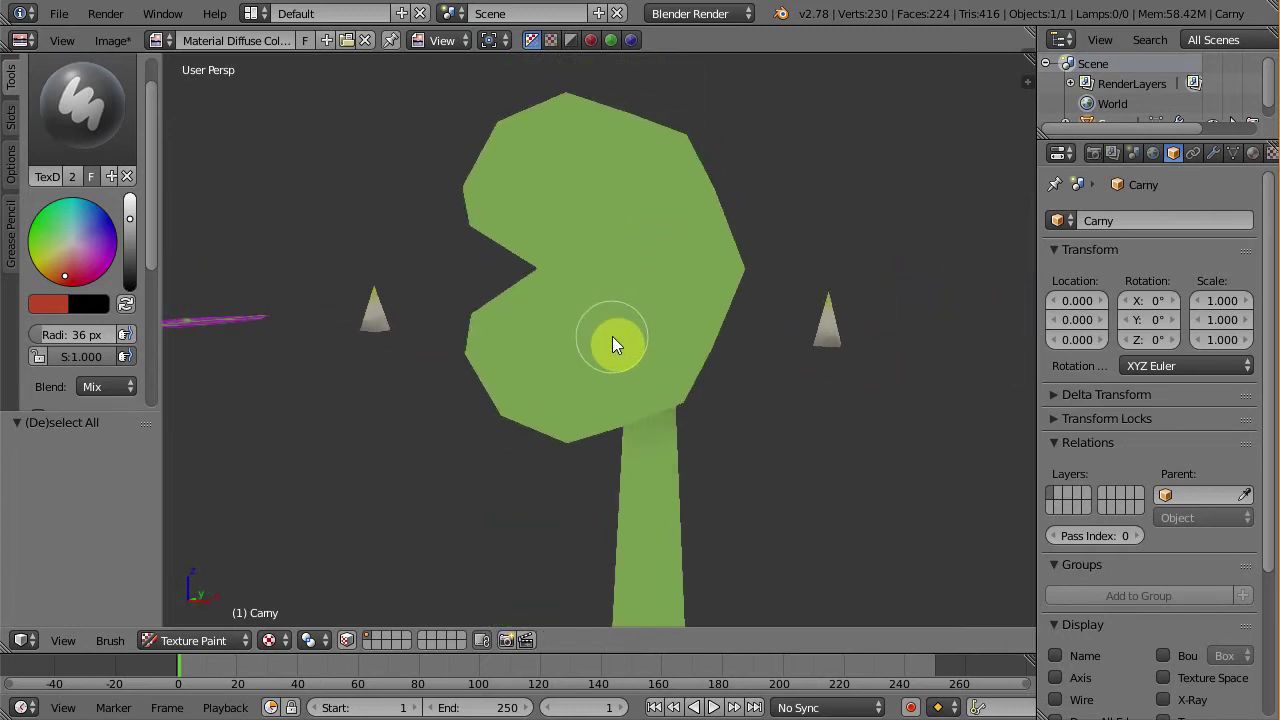
left_click(347, 639)
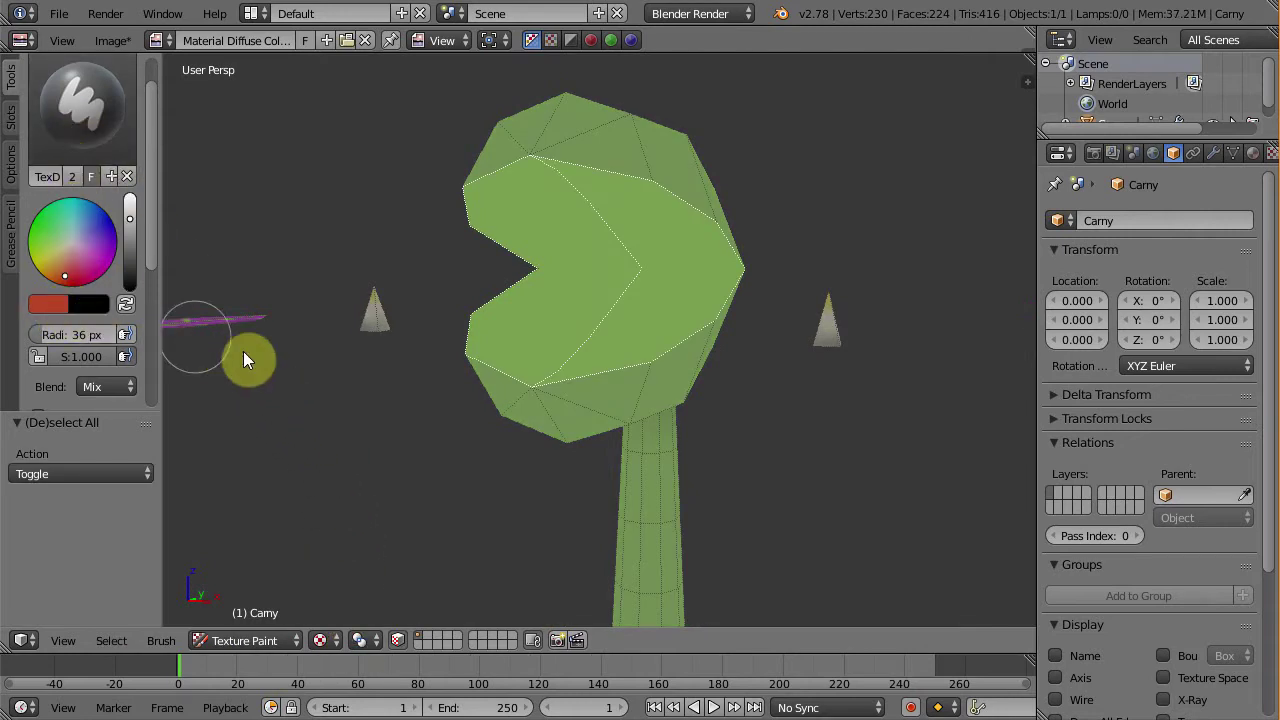
mouse_move(571, 357)
middle_mouse_down()
mouse_move(606, 371)
mouse_move(585, 365)
middle_mouse_up()
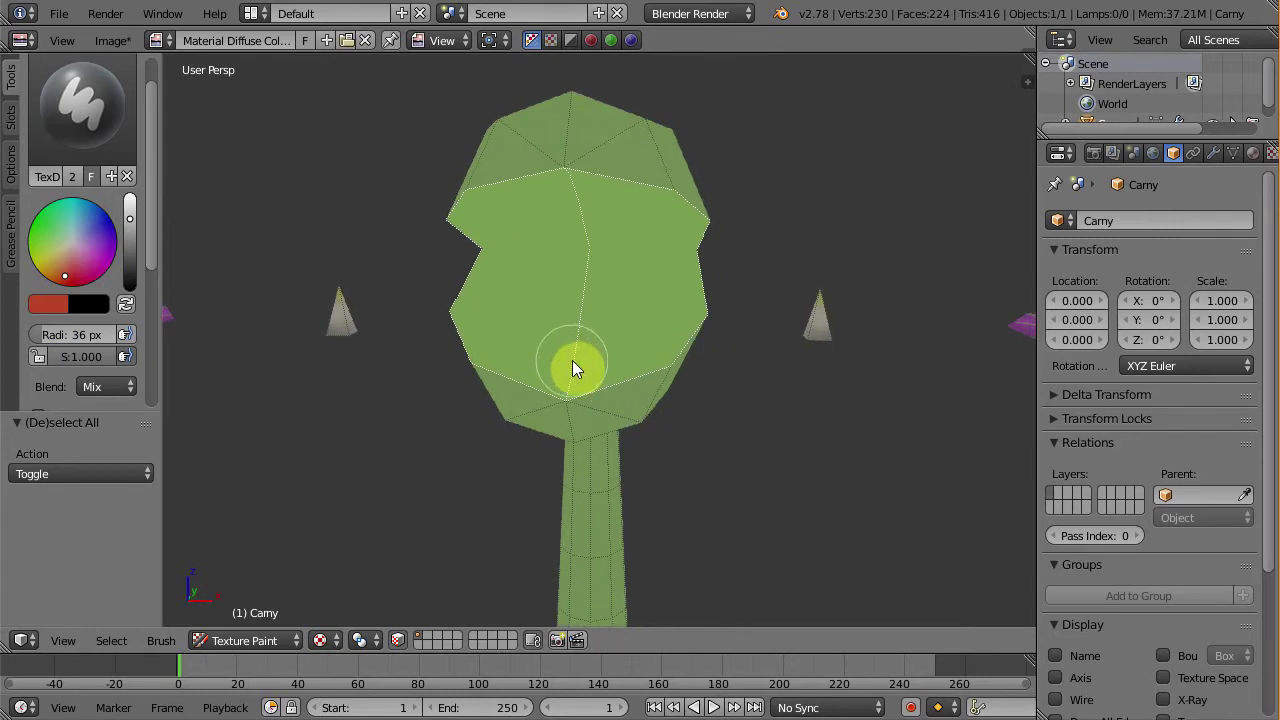
mouse_move(572, 362)
left_mouse_down()
mouse_move(667, 210)
mouse_move(551, 357)
mouse_move(703, 271)
mouse_move(580, 380)
mouse_move(497, 300)
mouse_move(449, 206)
mouse_move(631, 230)
left_mouse_up()
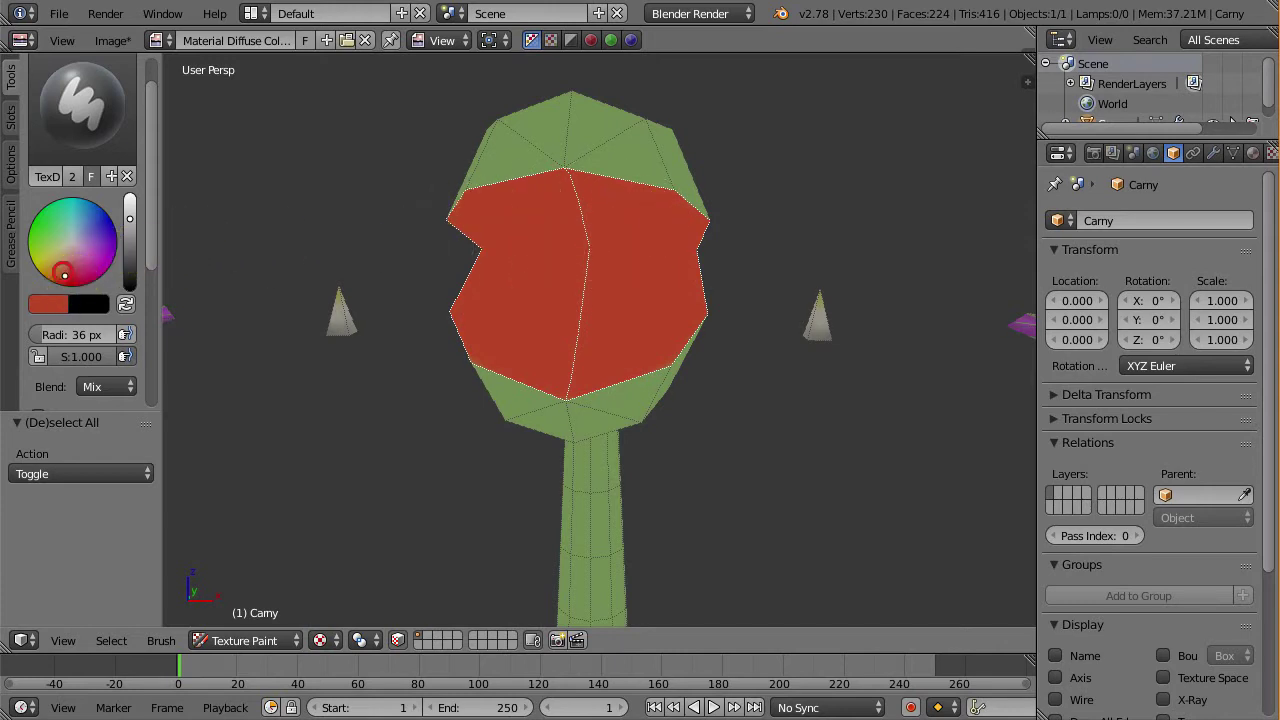
Paint an orange band across the lower mouth and down its right side
left_click_drag(64, 274, 57, 268)
scroll(598, 349, "up", 1)
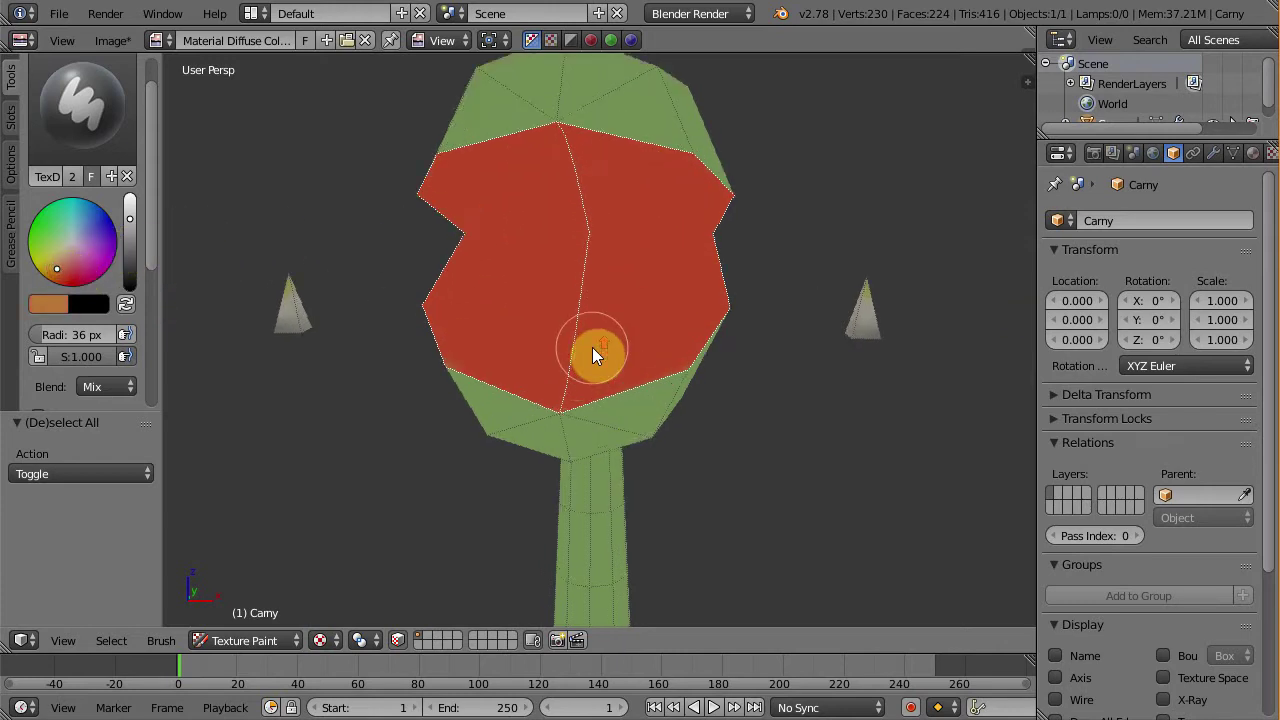
scroll(592, 352, "up", 1)
mouse_move(517, 378)
left_mouse_down()
mouse_move(653, 342)
mouse_move(643, 130)
mouse_move(566, 112)
left_mouse_up()
mouse_move(640, 130)
left_mouse_down()
mouse_move(694, 195)
mouse_move(700, 292)
mouse_move(670, 345)
mouse_move(596, 372)
mouse_move(582, 359)
left_mouse_up()
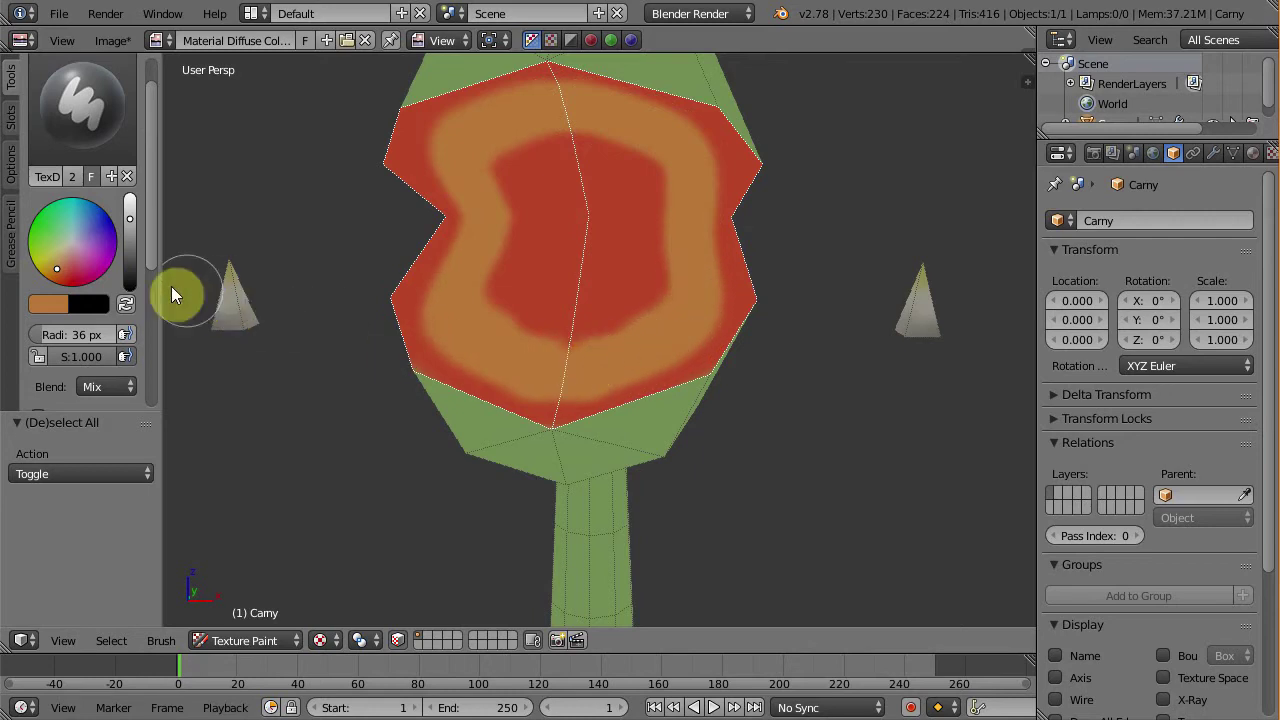
Repaint the mouth's right and bottom edges red at lower strength with a 54 px brush
left_click(68, 275)
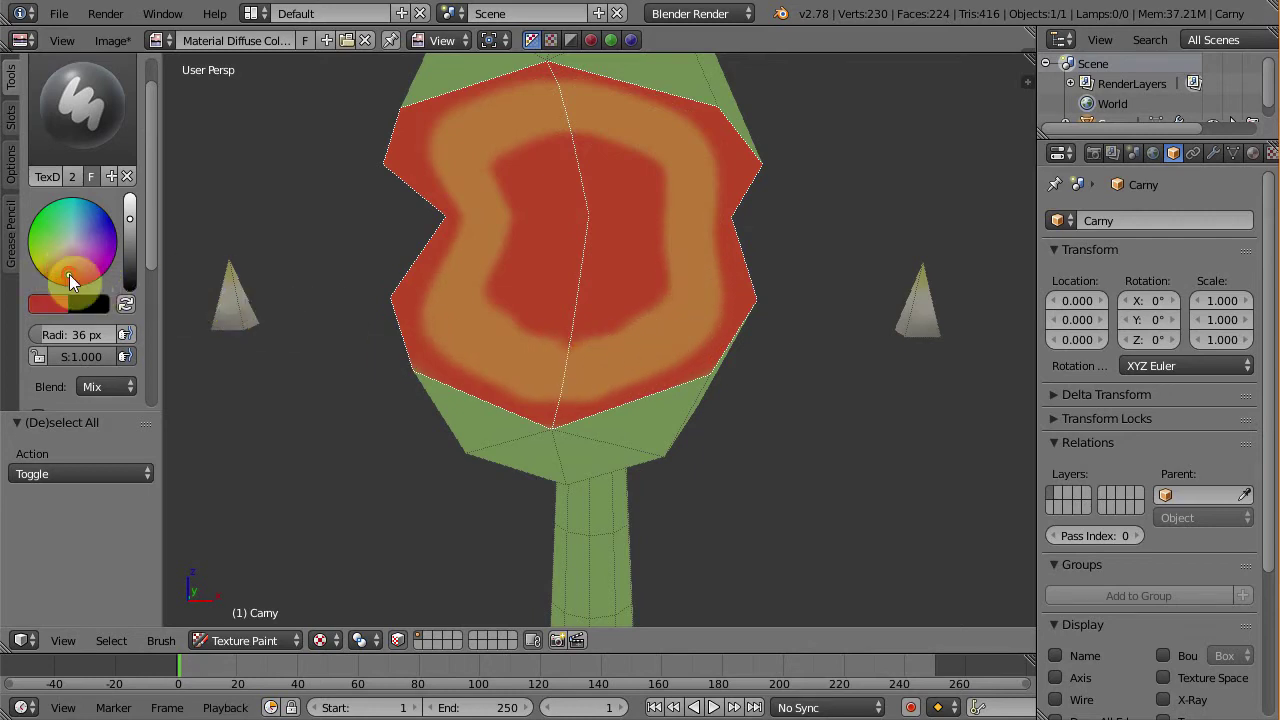
left_click_drag(91, 356, 60, 356)
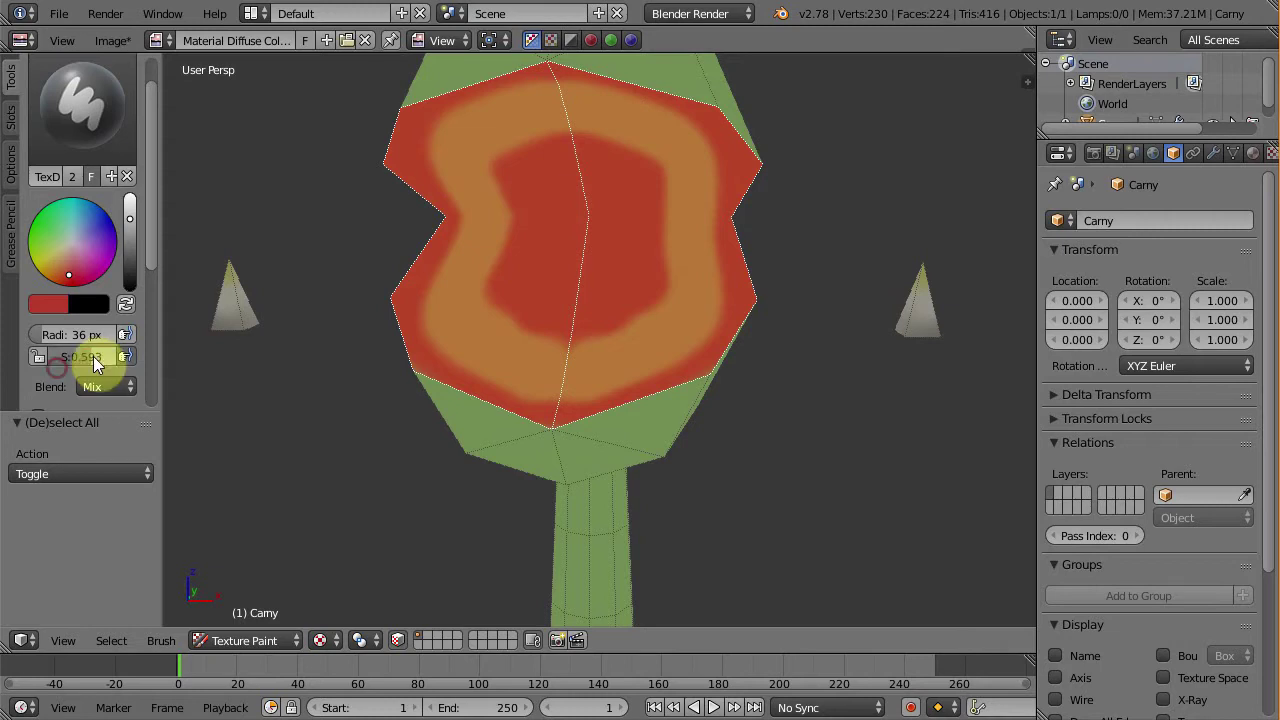
key("f")
left_click(680, 336)
mouse_move(765, 265)
left_mouse_down()
mouse_move(543, 424)
mouse_move(739, 242)
mouse_move(666, 90)
mouse_move(521, 84)
mouse_move(876, 292)
left_mouse_up()
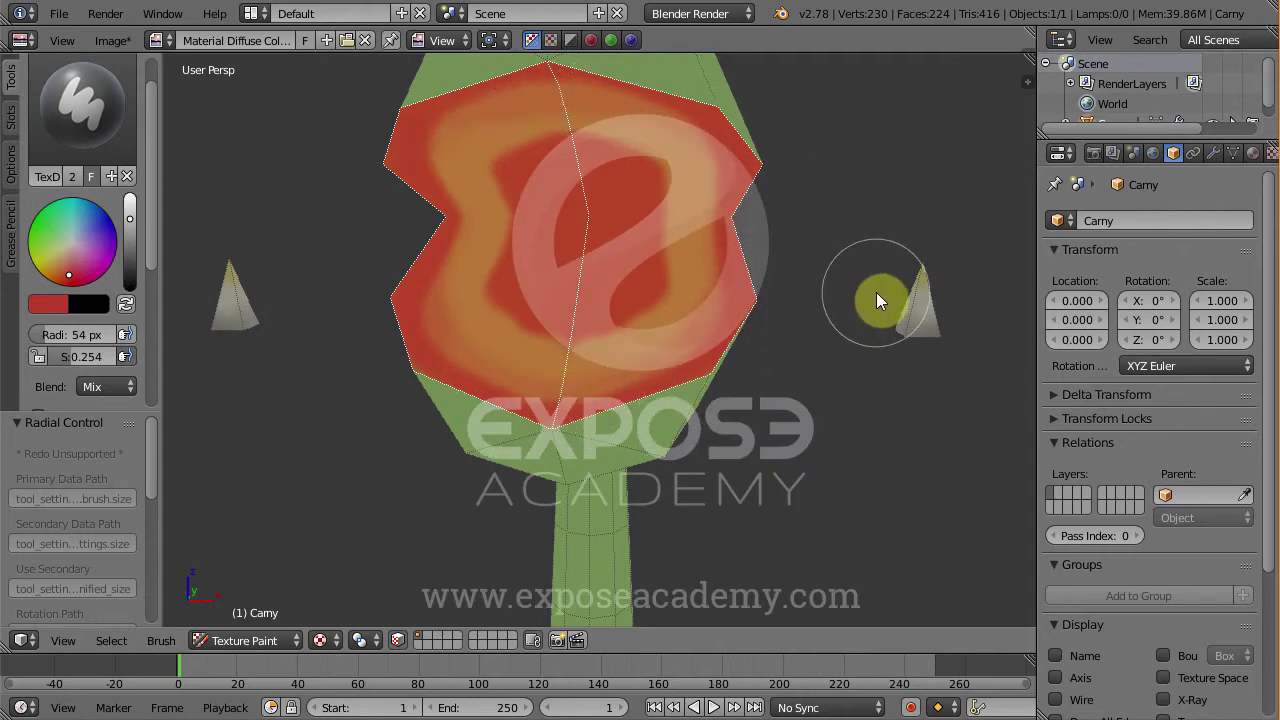
Blur the red-orange boundary using the Soften brush at strength 1.0 and 37 px radius
left_click(90, 112)
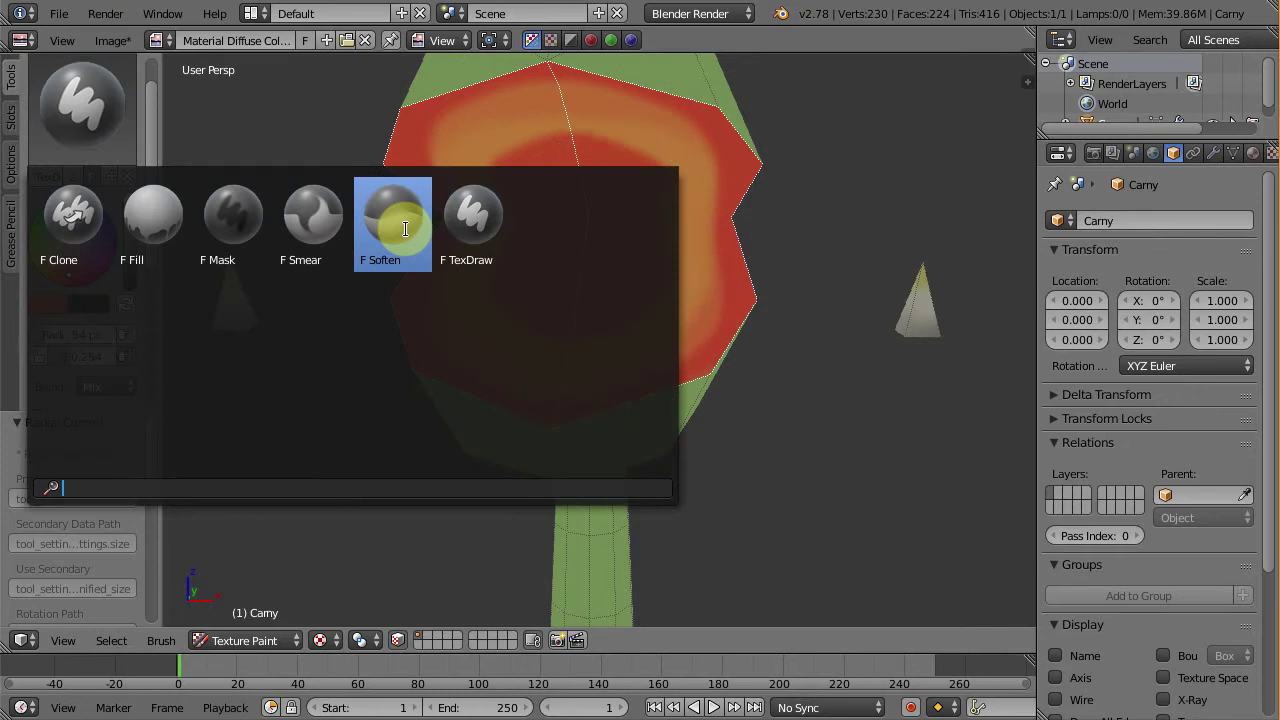
left_click(405, 229)
left_click(70, 305)
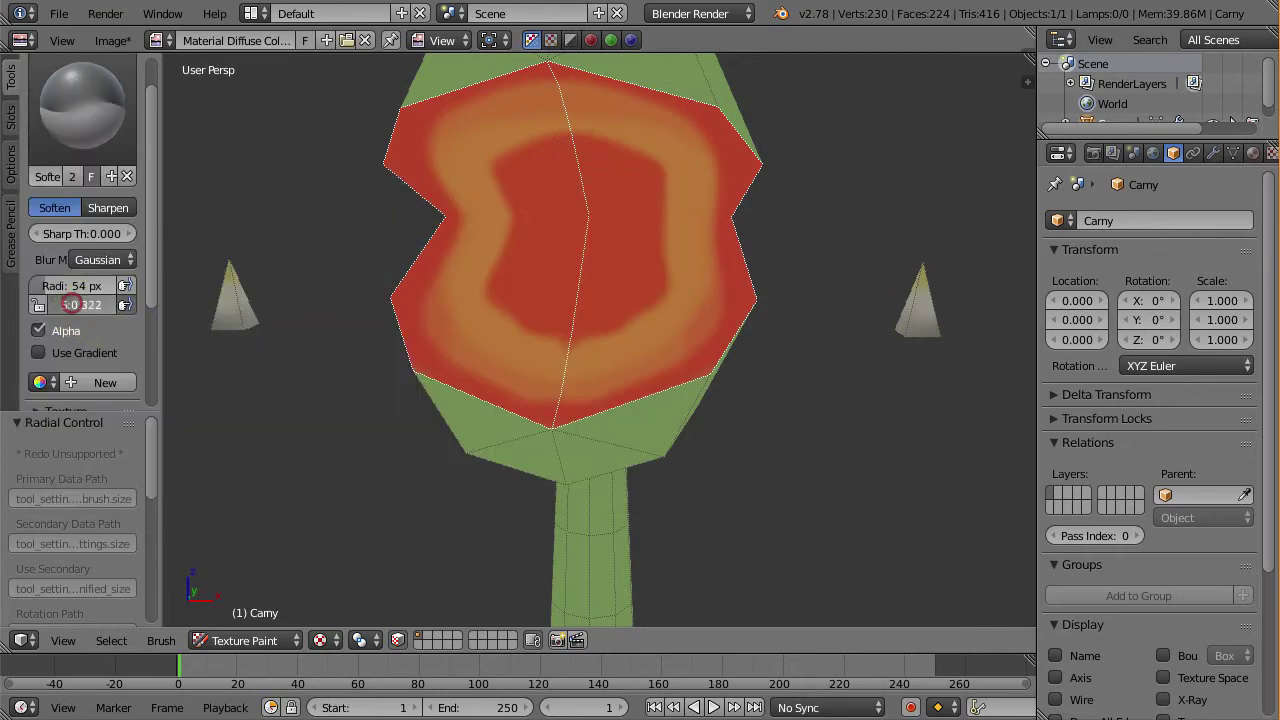
left_click_drag(70, 305, 143, 306)
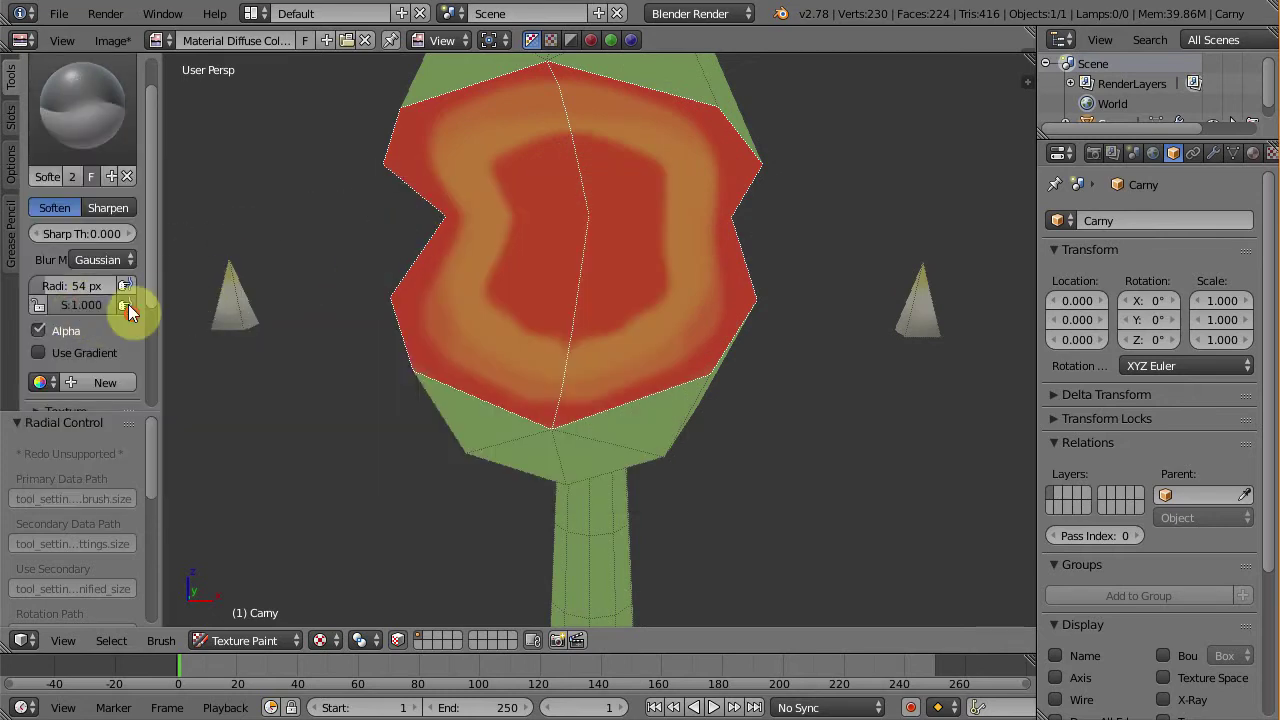
key("f")
left_click(634, 293)
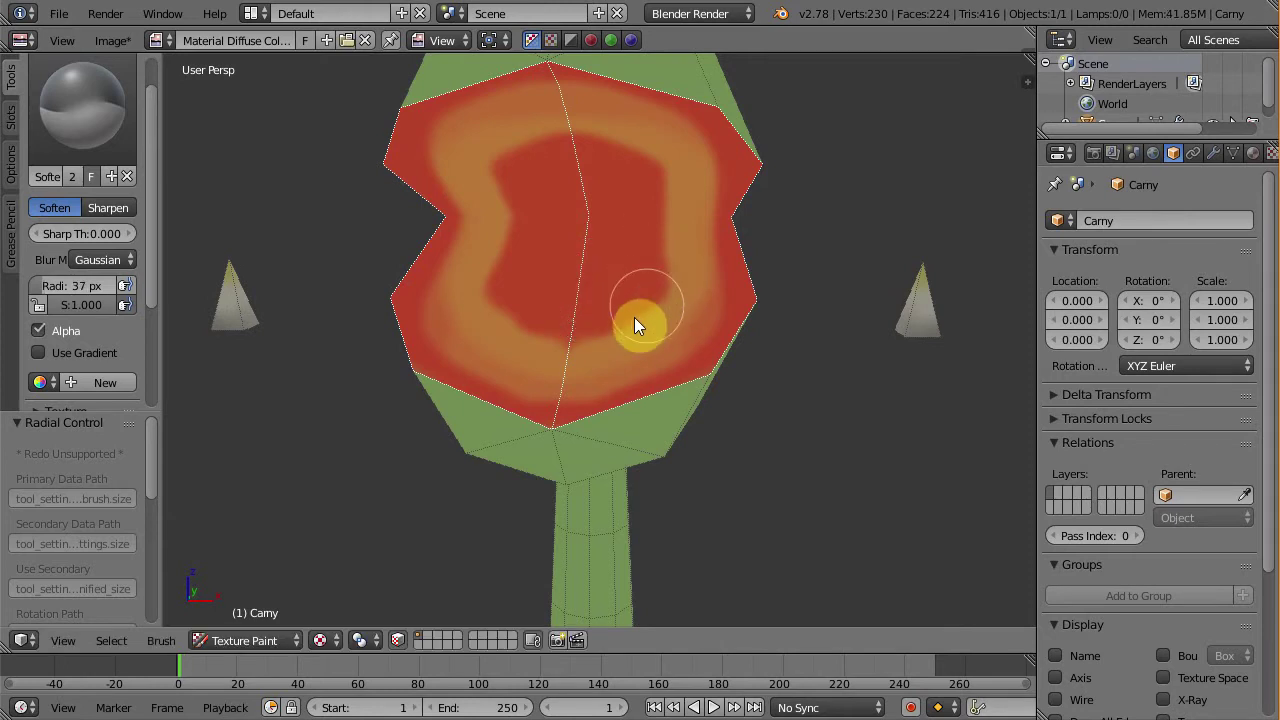
mouse_move(634, 317)
left_mouse_down()
mouse_move(516, 344)
mouse_move(660, 233)
mouse_move(659, 173)
mouse_move(593, 138)
mouse_move(532, 133)
mouse_move(573, 145)
mouse_move(750, 268)
mouse_move(700, 366)
mouse_move(557, 418)
mouse_move(481, 411)
mouse_move(739, 250)
mouse_move(730, 165)
mouse_move(594, 75)
left_mouse_up()
Soften once more, then set TexDraw to darker red, Multiply blend, strength 0.2, 96 px
left_click_drag(545, 263, 420, 229)
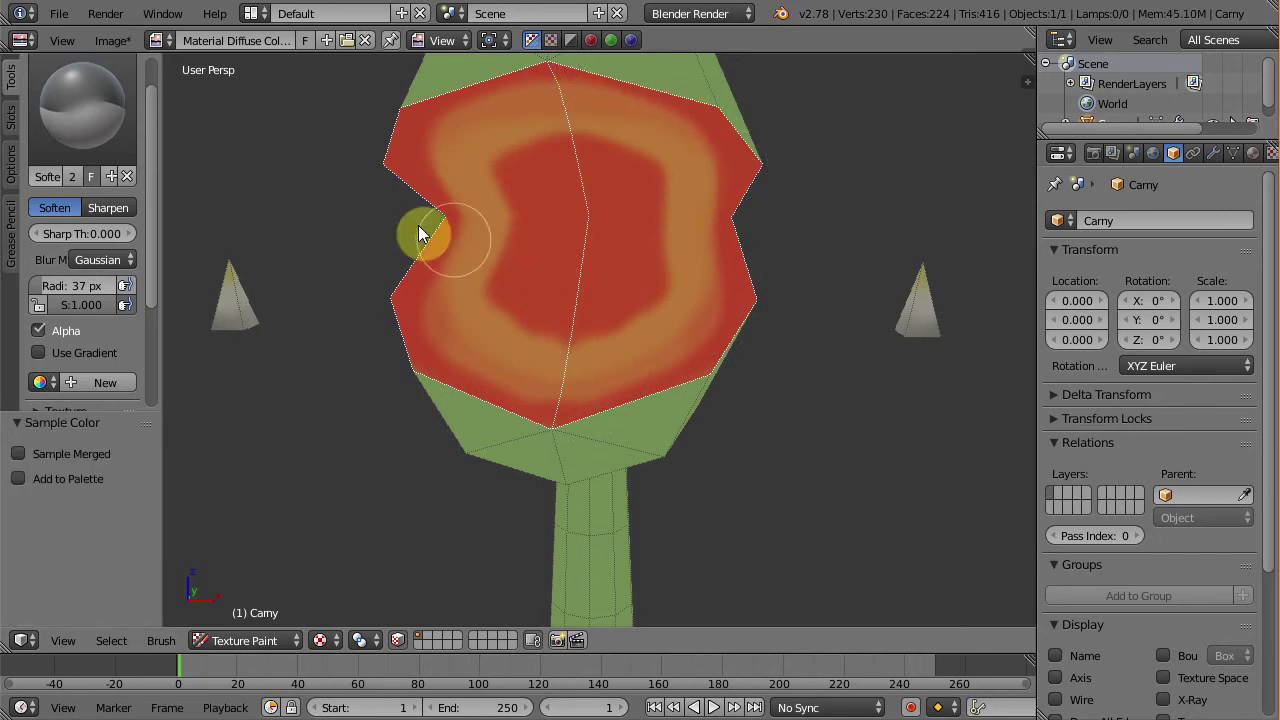
left_click(68, 105)
left_click(477, 243)
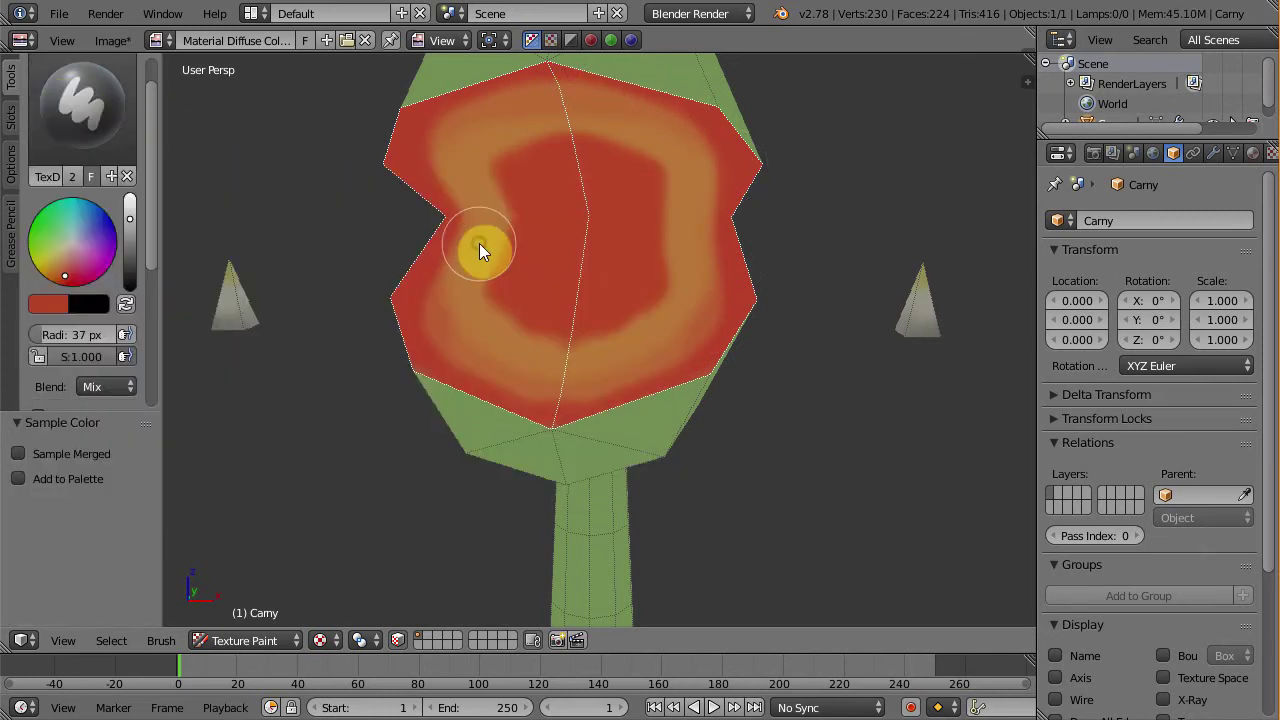
left_click_drag(130, 226, 130, 234)
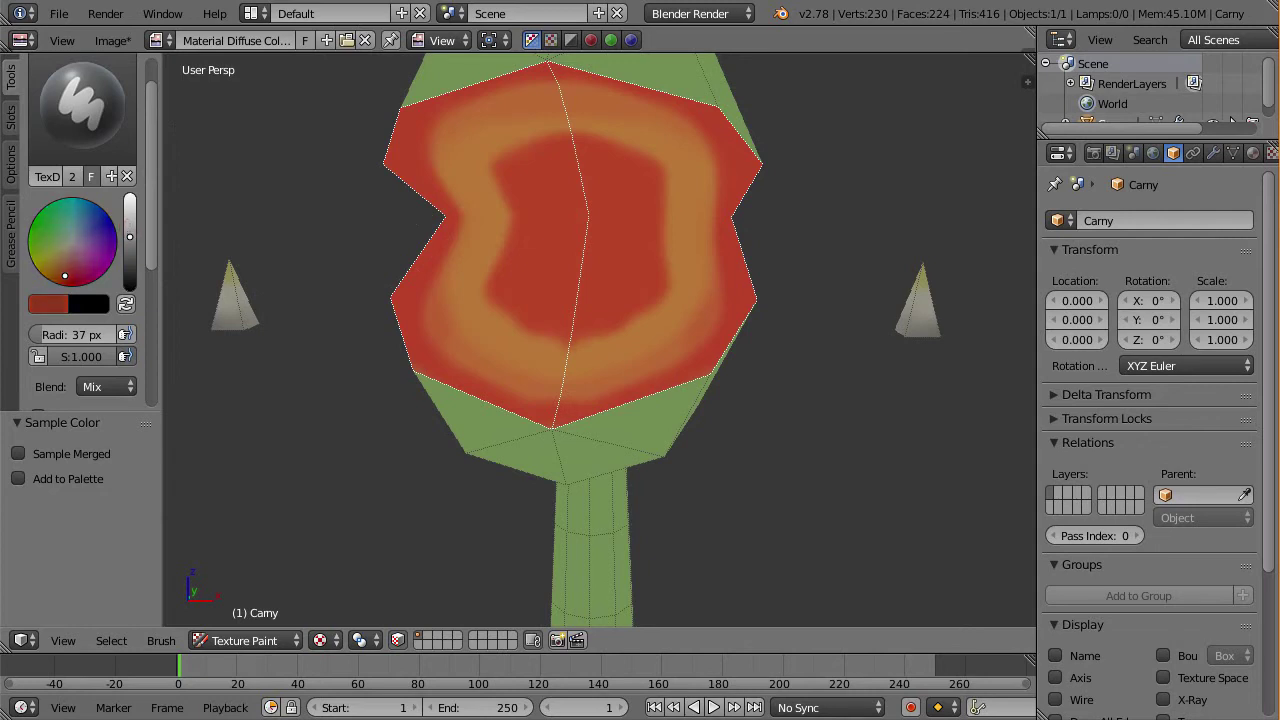
left_click(114, 389)
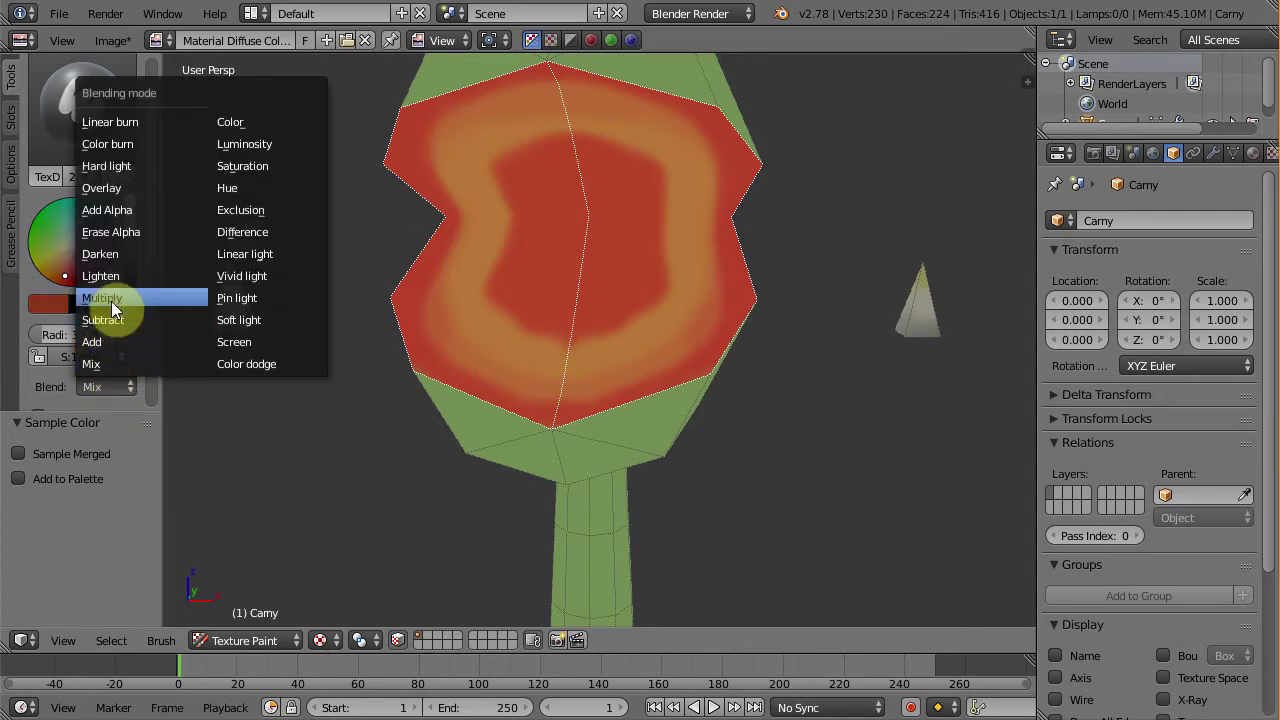
left_click(111, 298)
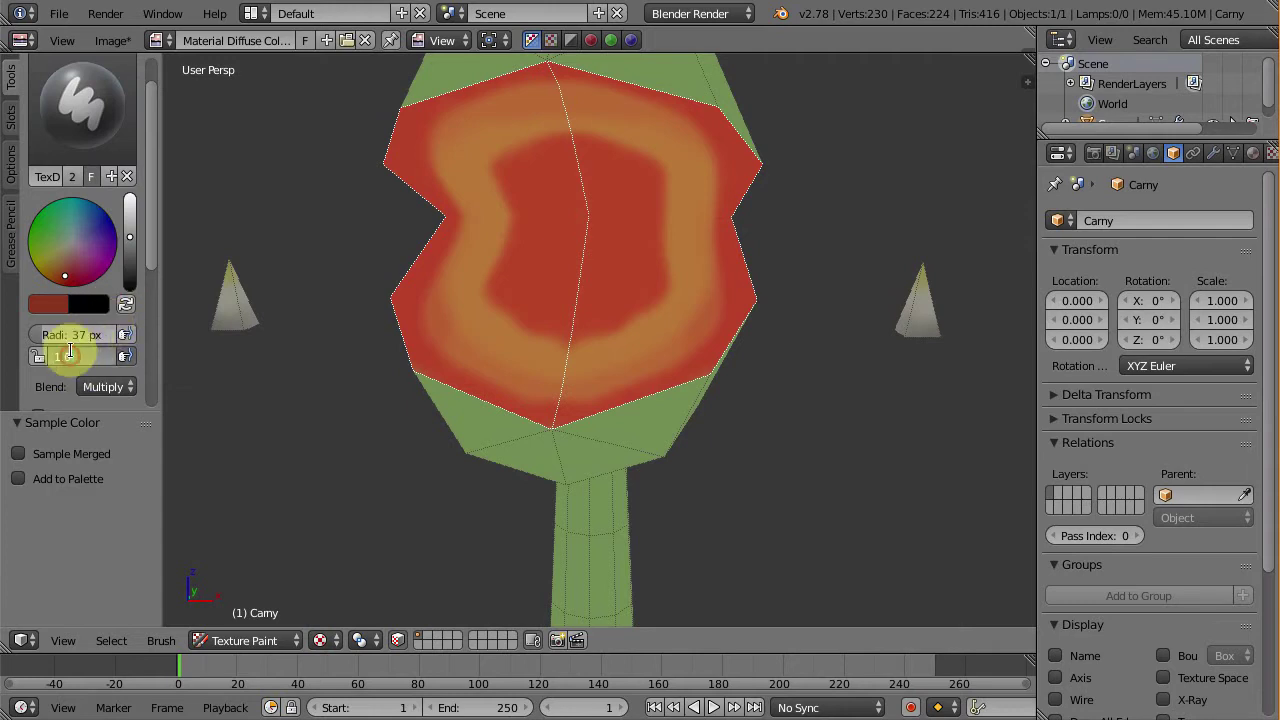
type("0.2")
key("Return")
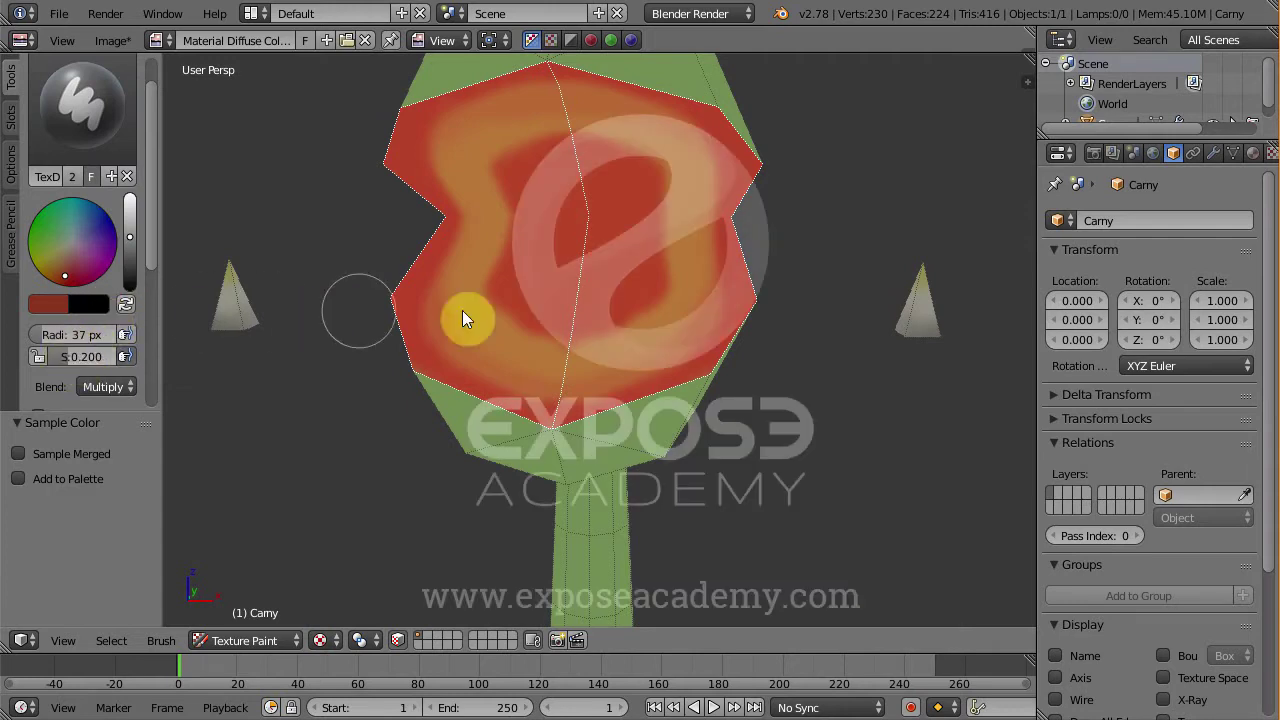
key("f")
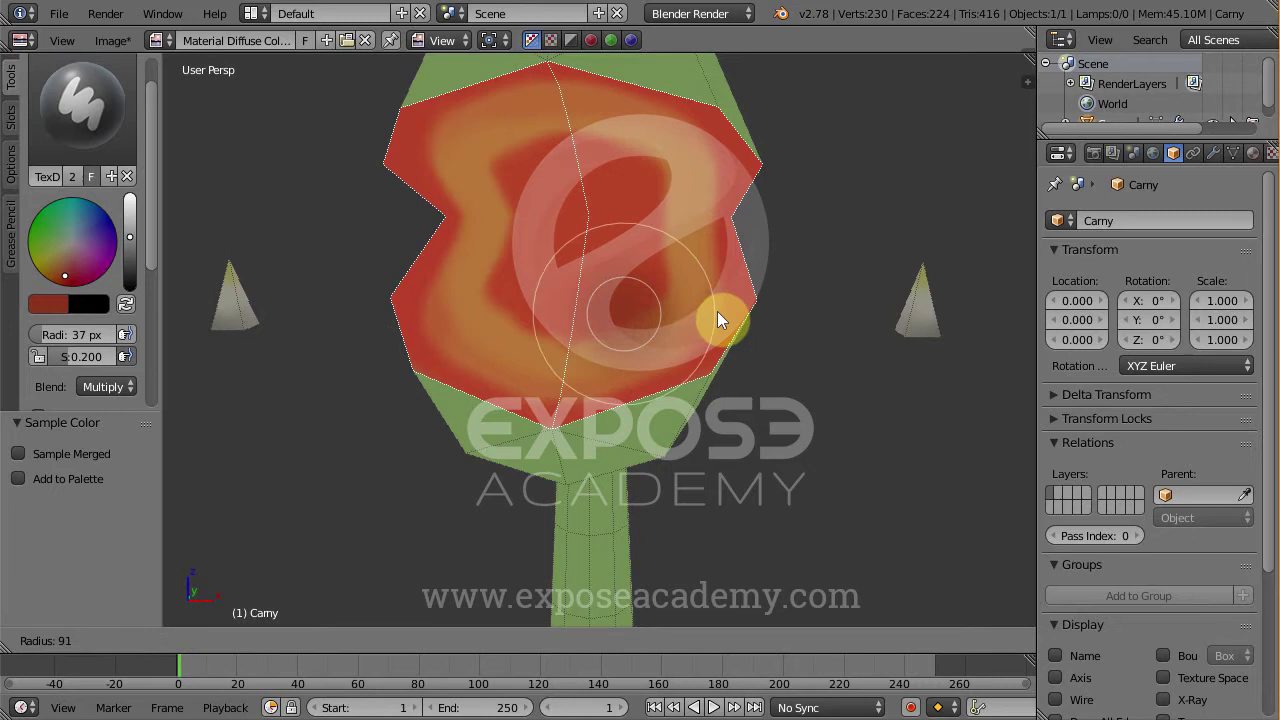
left_click(720, 311)
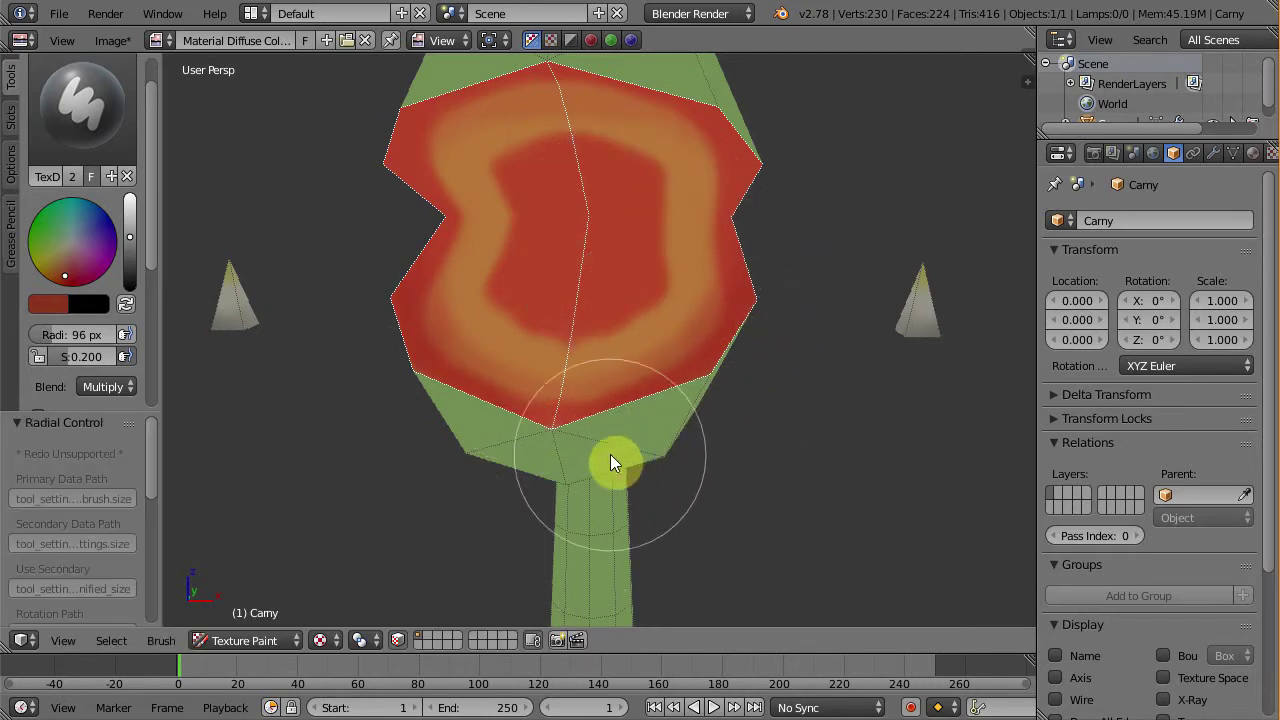
Darken the centre of the mouth with a 49 px multiplied stroke
middle_click_drag(740, 258, 805, 236)
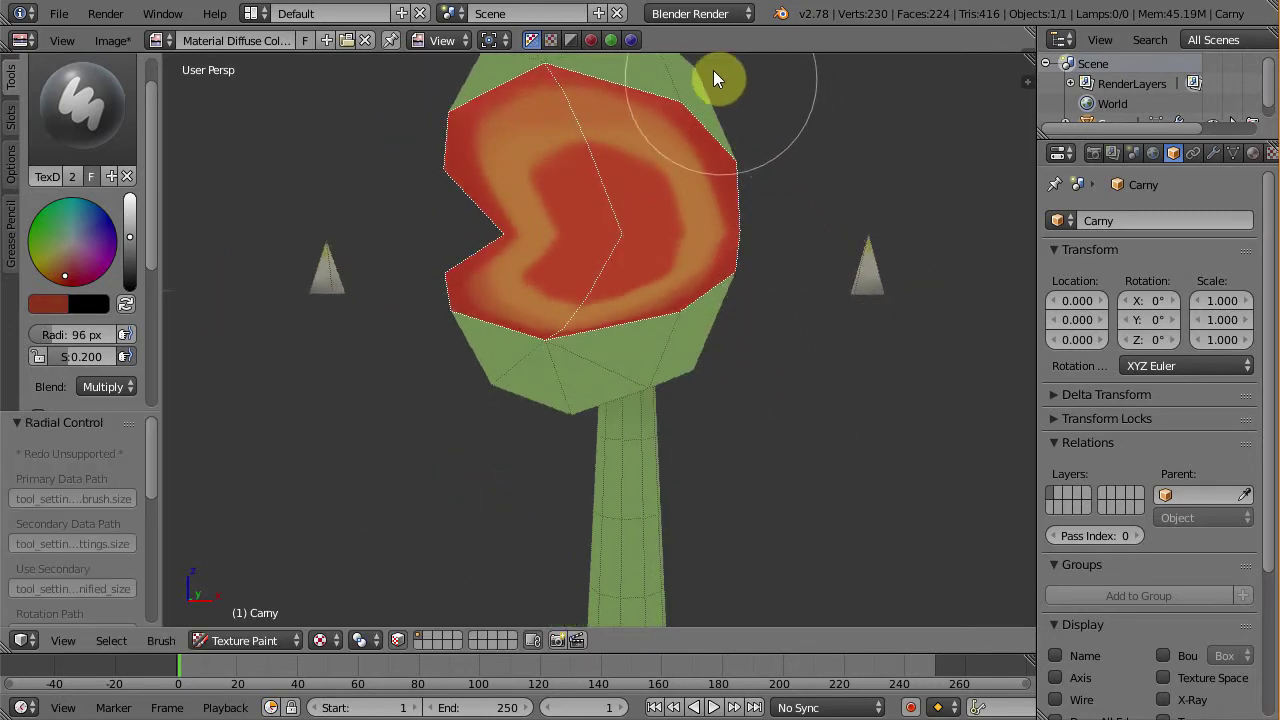
middle_click_drag(614, 262, 606, 331)
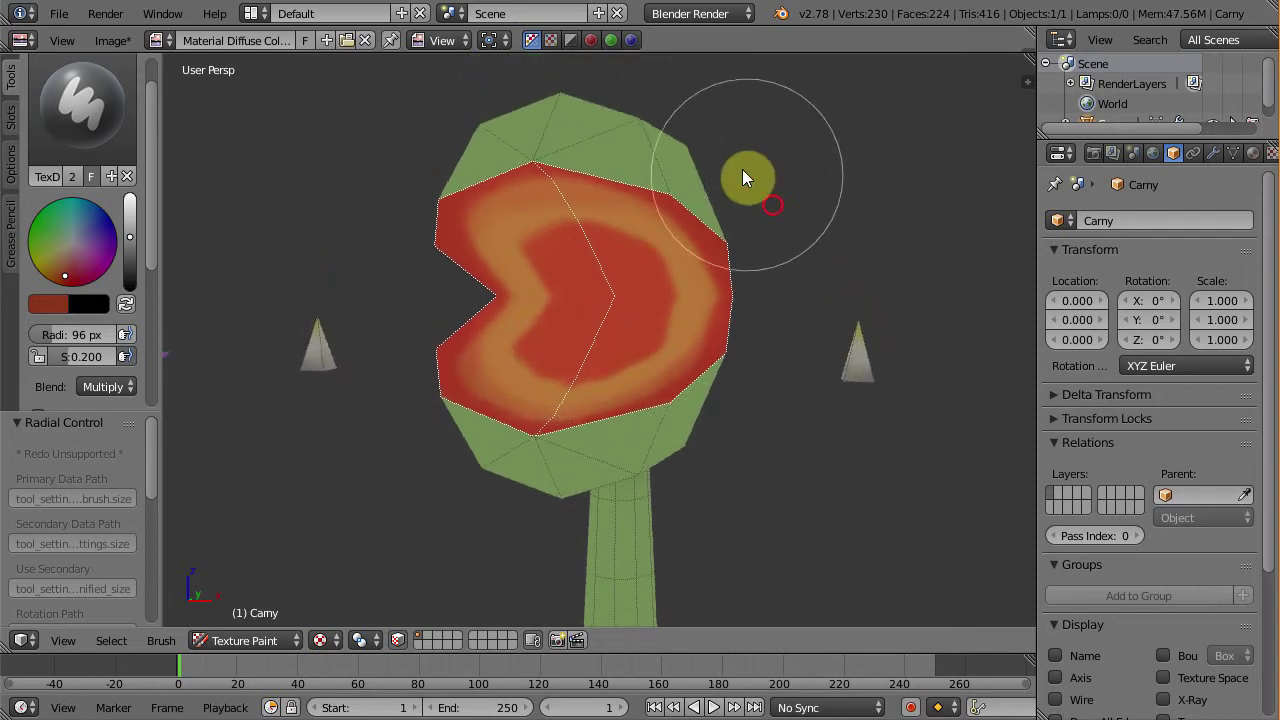
middle_click_drag(539, 250, 571, 358)
scroll(571, 358, "up", 2)
key("f")
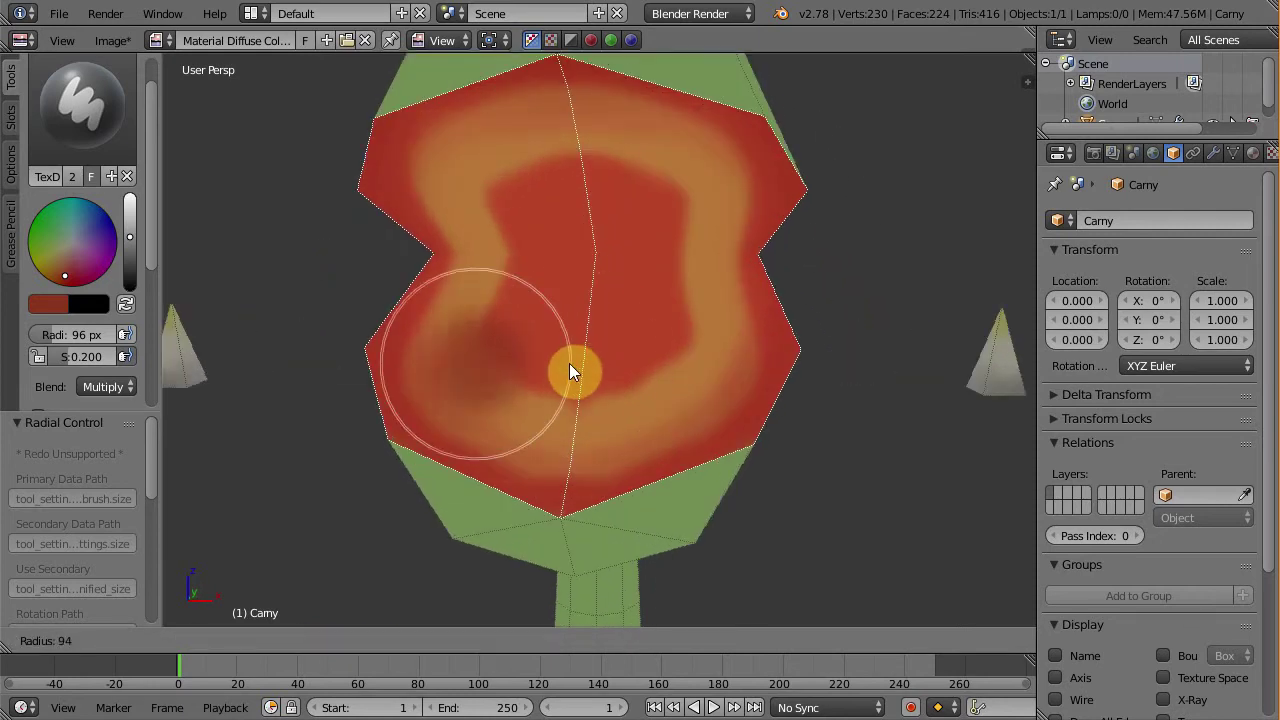
left_click(525, 369)
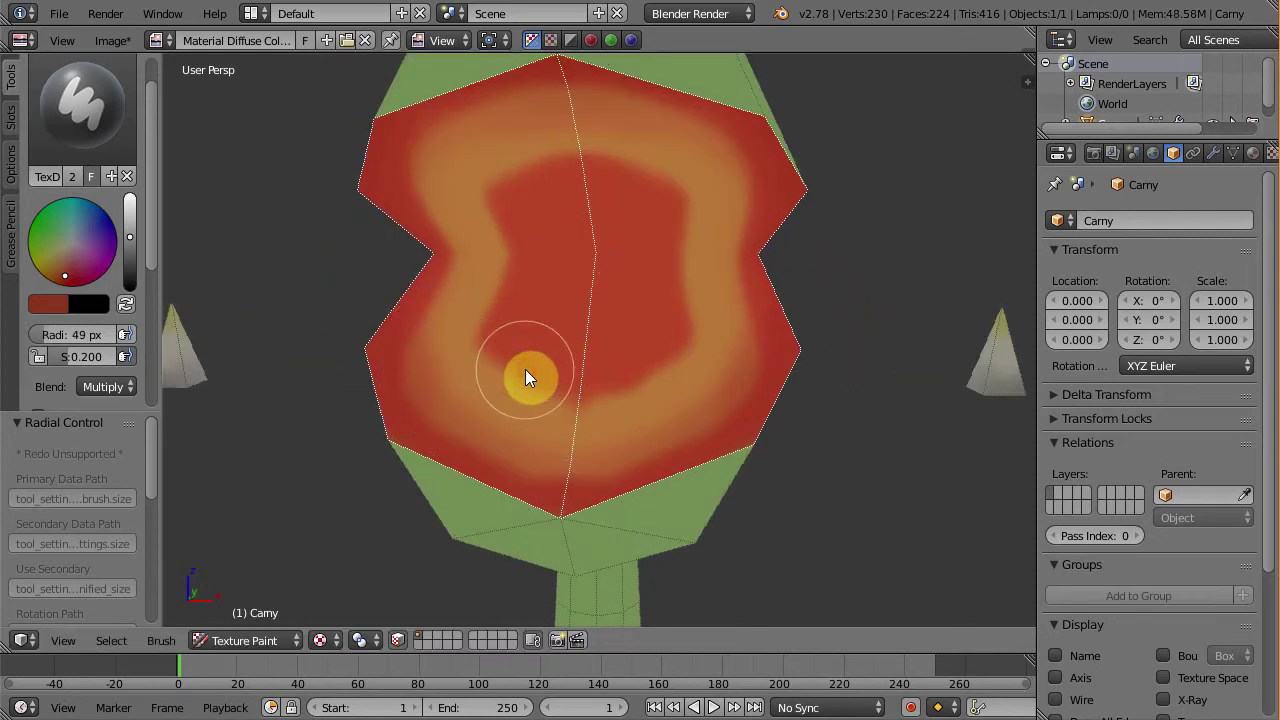
mouse_move(525, 369)
left_mouse_down()
mouse_move(575, 397)
mouse_move(606, 395)
mouse_move(667, 358)
mouse_move(687, 318)
mouse_move(692, 250)
mouse_move(661, 184)
mouse_move(572, 167)
left_mouse_up()
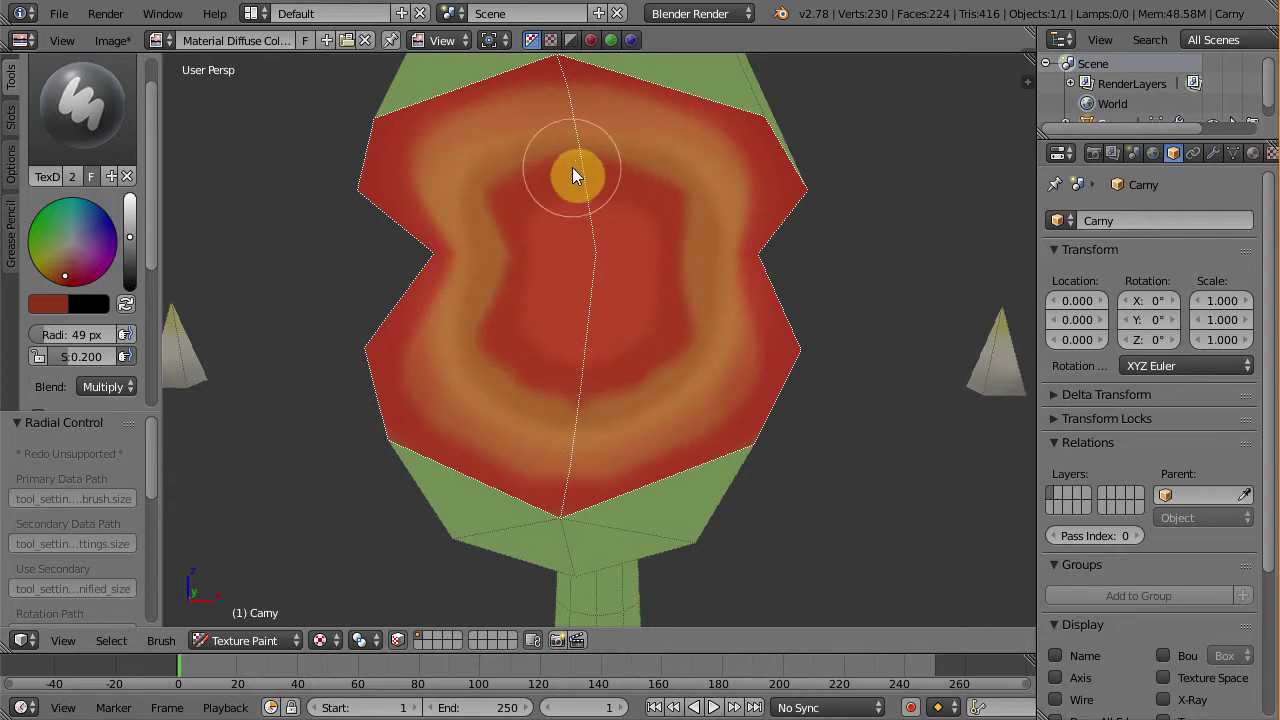
mouse_move(654, 423)
middle_mouse_down()
mouse_move(743, 429)
mouse_move(656, 463)
mouse_move(609, 414)
mouse_move(666, 403)
mouse_move(666, 451)
mouse_move(663, 414)
middle_mouse_up()
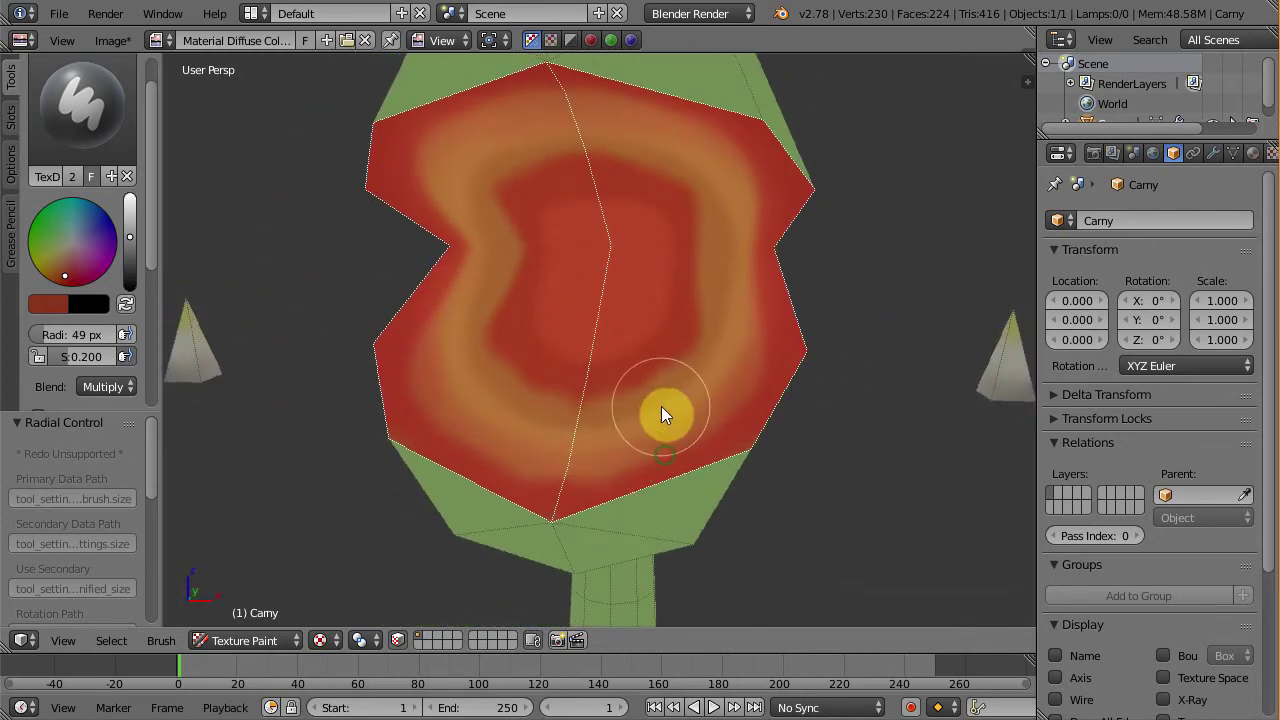
scroll(656, 403, "up", 1)
Dab dark tooth marks along the mouth's inner ring with a 15 px brush
key("f")
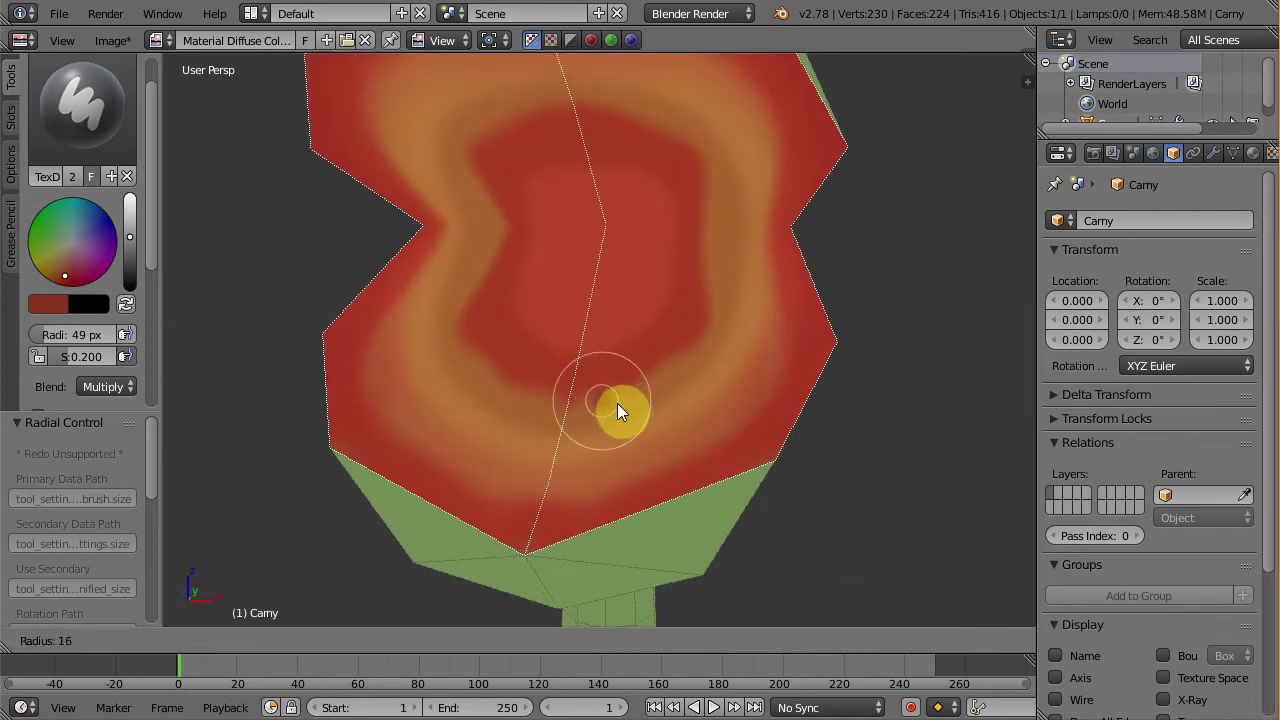
left_click(617, 403)
middle_click_drag(617, 403, 638, 422)
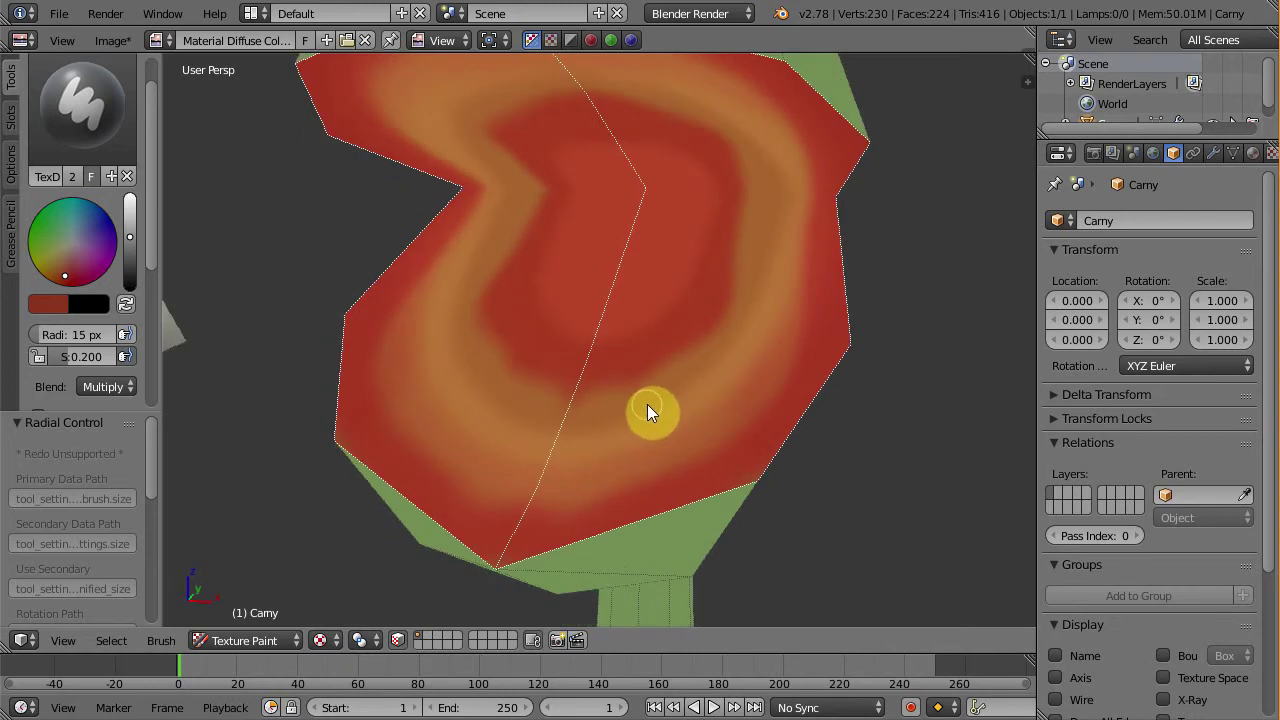
mouse_move(647, 404)
left_mouse_down()
mouse_move(714, 340)
mouse_move(742, 239)
left_mouse_up()
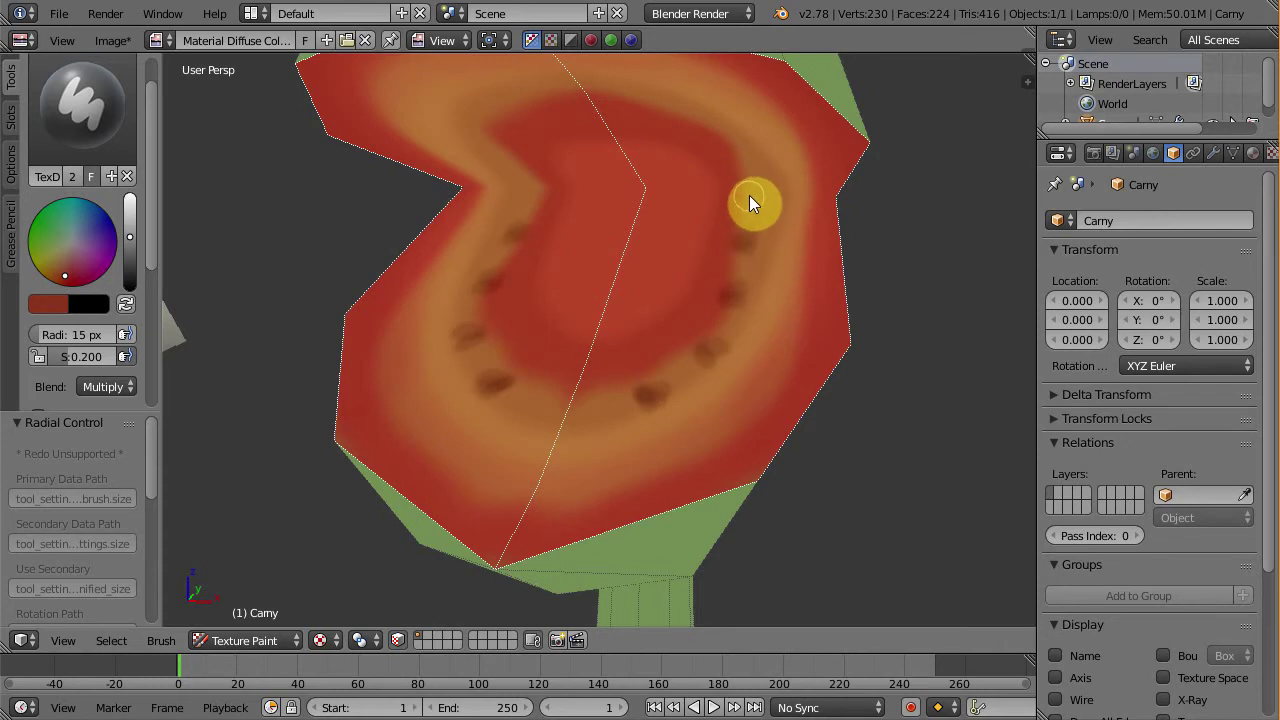
left_click(749, 195)
mouse_move(716, 248)
middle_mouse_down()
mouse_move(695, 168)
mouse_move(711, 356)
mouse_move(681, 247)
middle_mouse_up()
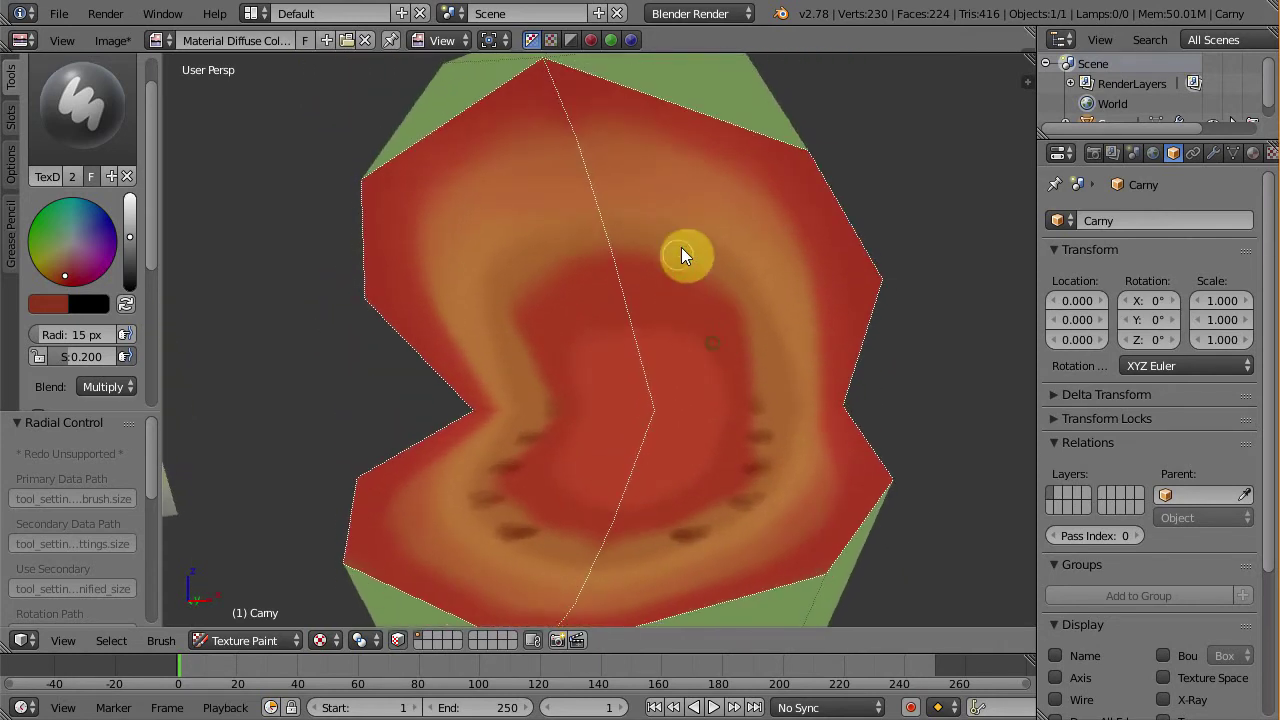
left_click_drag(675, 250, 681, 250)
left_click_drag(735, 286, 771, 326)
left_click(764, 340)
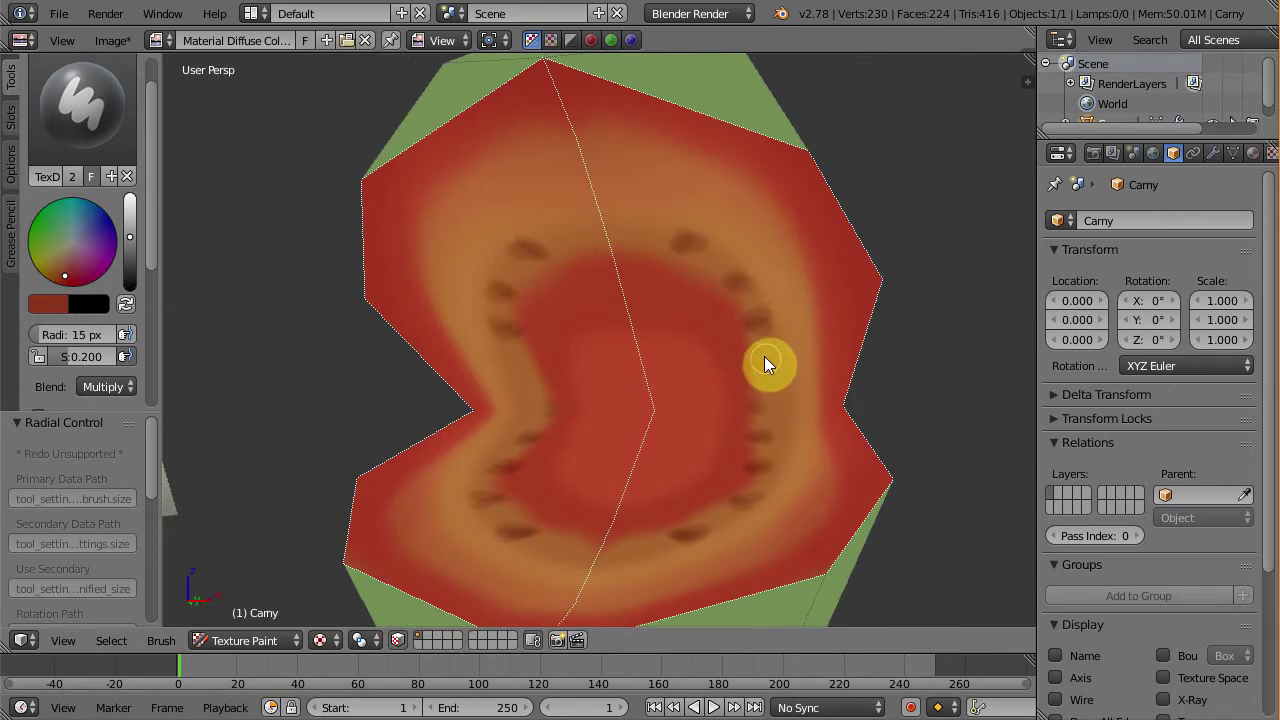
Continue dabbing dark tooth marks around the rest of the inner ring
mouse_move(741, 383)
middle_mouse_down()
mouse_move(715, 466)
mouse_move(693, 474)
middle_mouse_up()
scroll(739, 472, "up", 2)
left_click(730, 462)
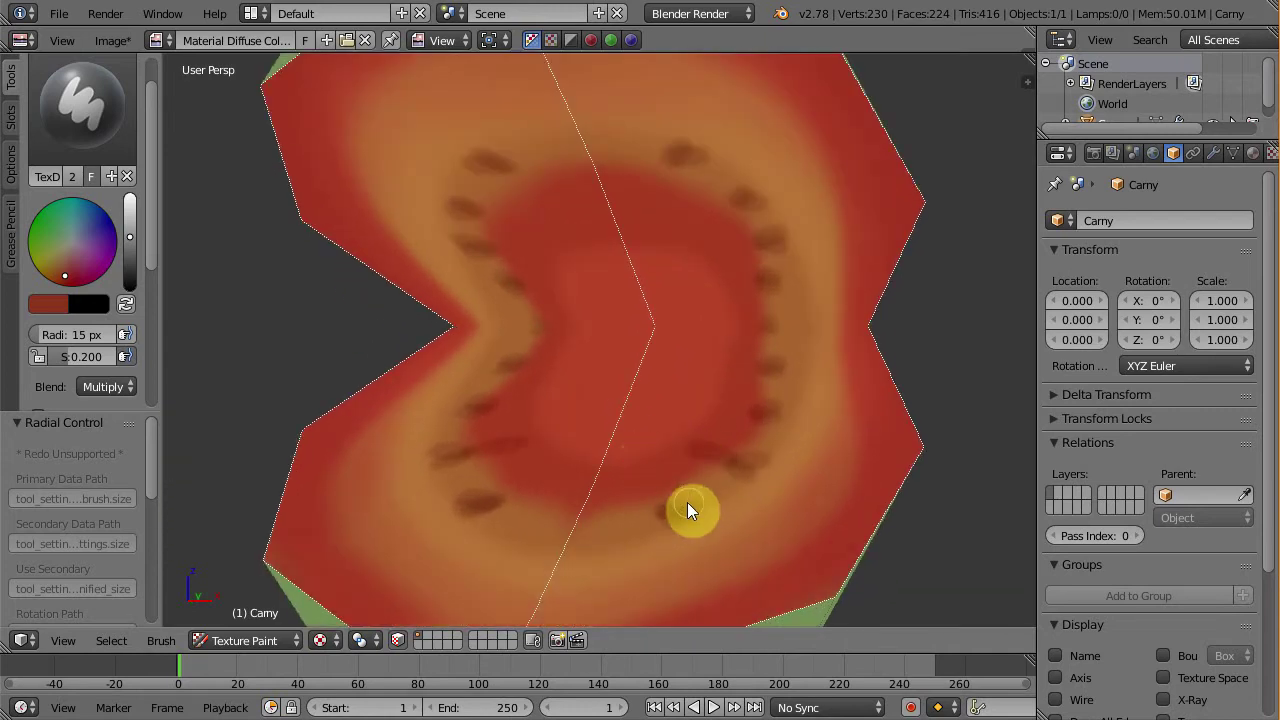
left_click(687, 502)
left_click(735, 407)
left_click(748, 362)
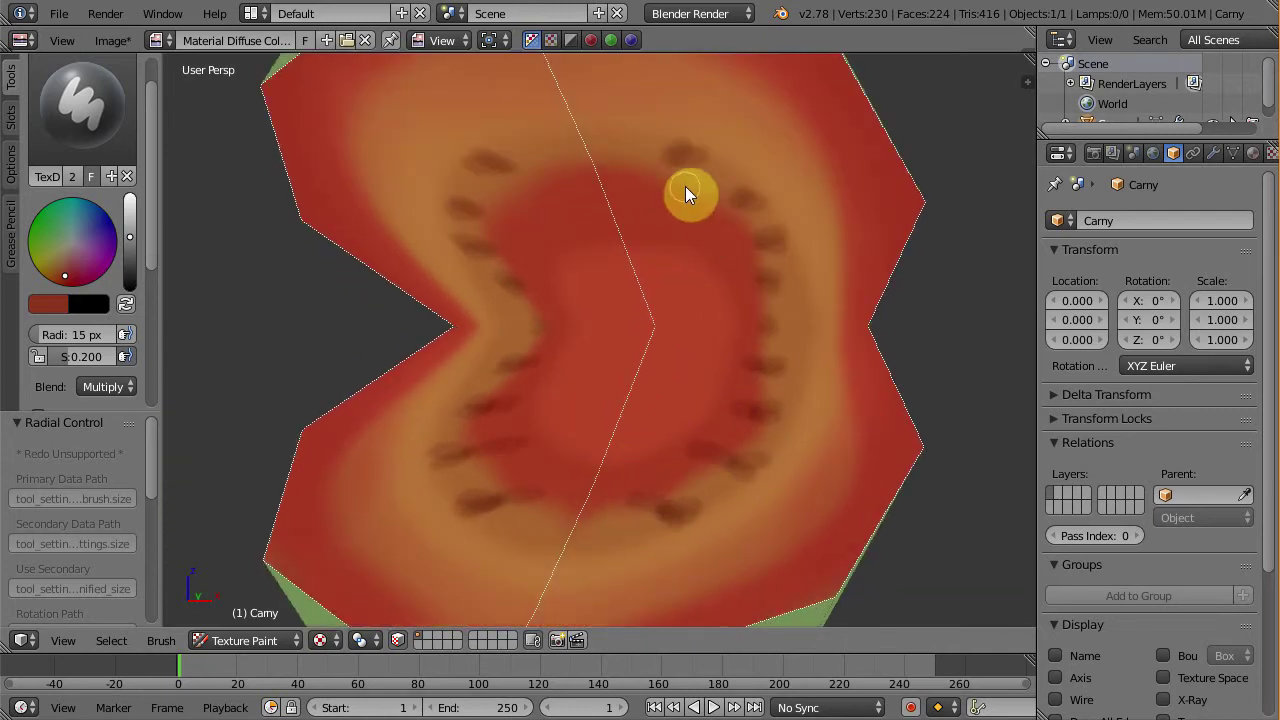
left_click(731, 202)
left_click(747, 284)
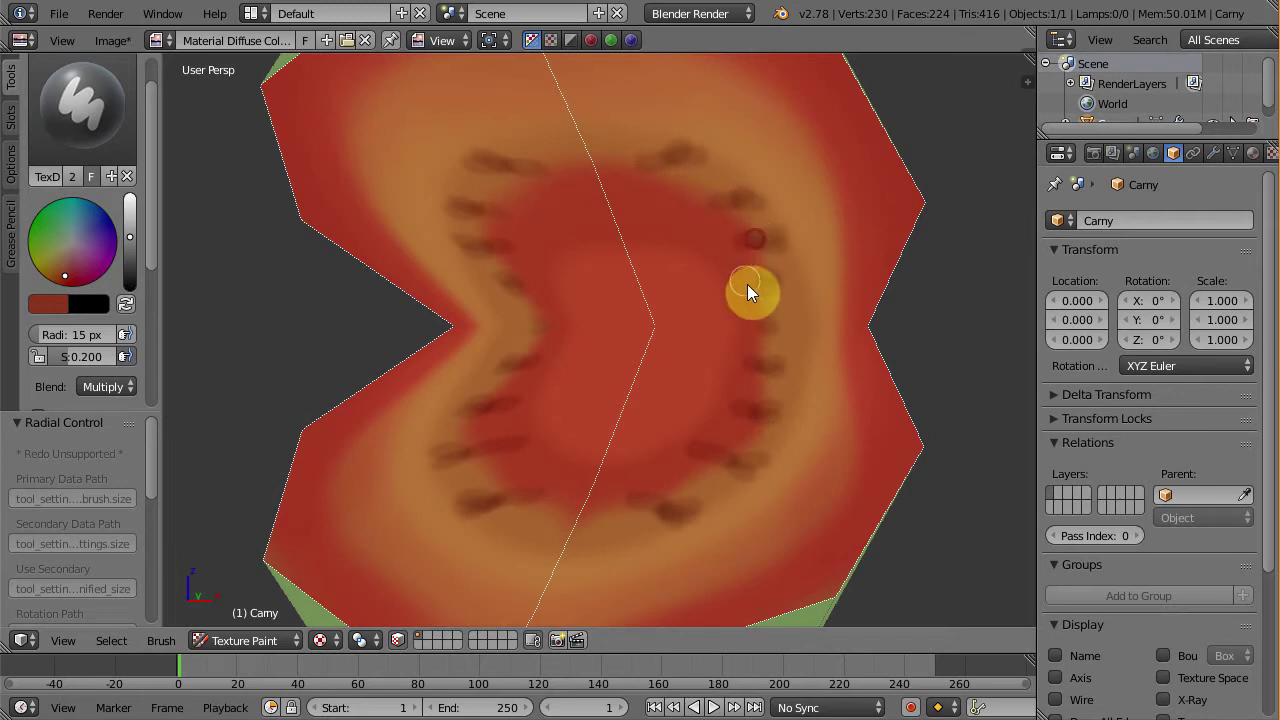
left_click(793, 286)
left_click(746, 280)
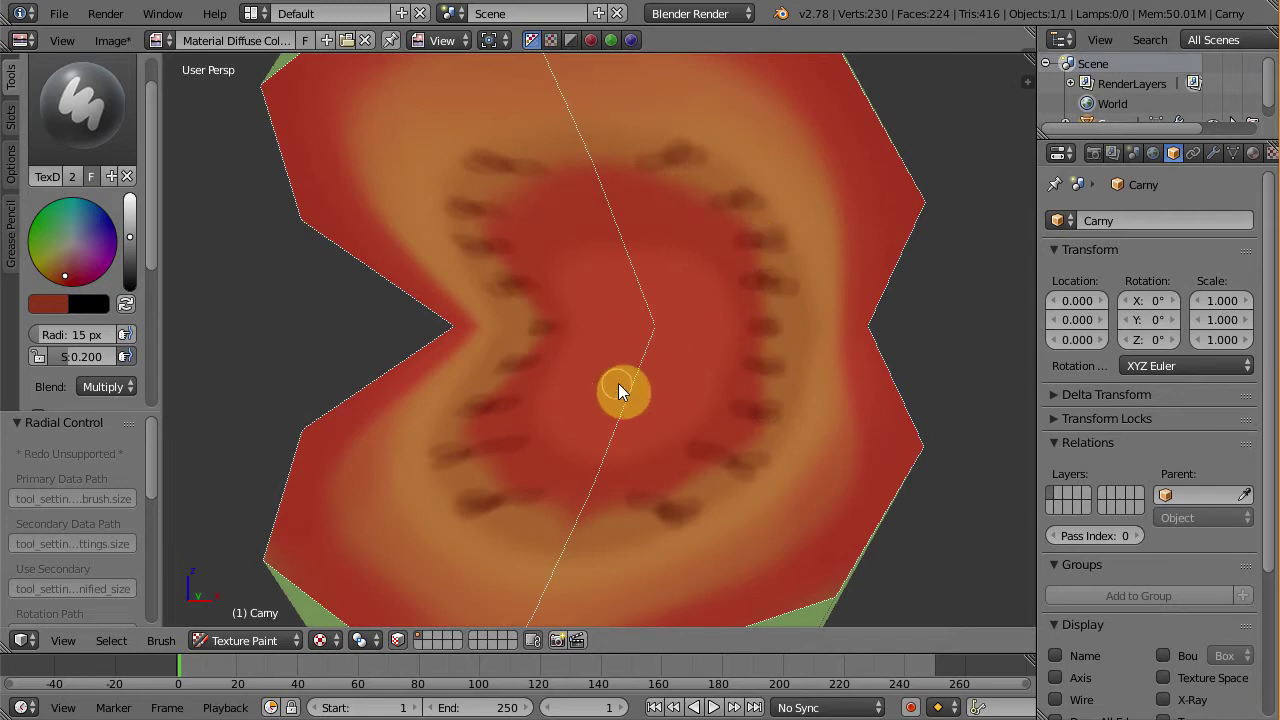
middle_click_drag(623, 385, 623, 385)
Smear the dark marks into horizontal streaks with the Smear brush at strength ~0.7, 31 px
left_click(95, 123)
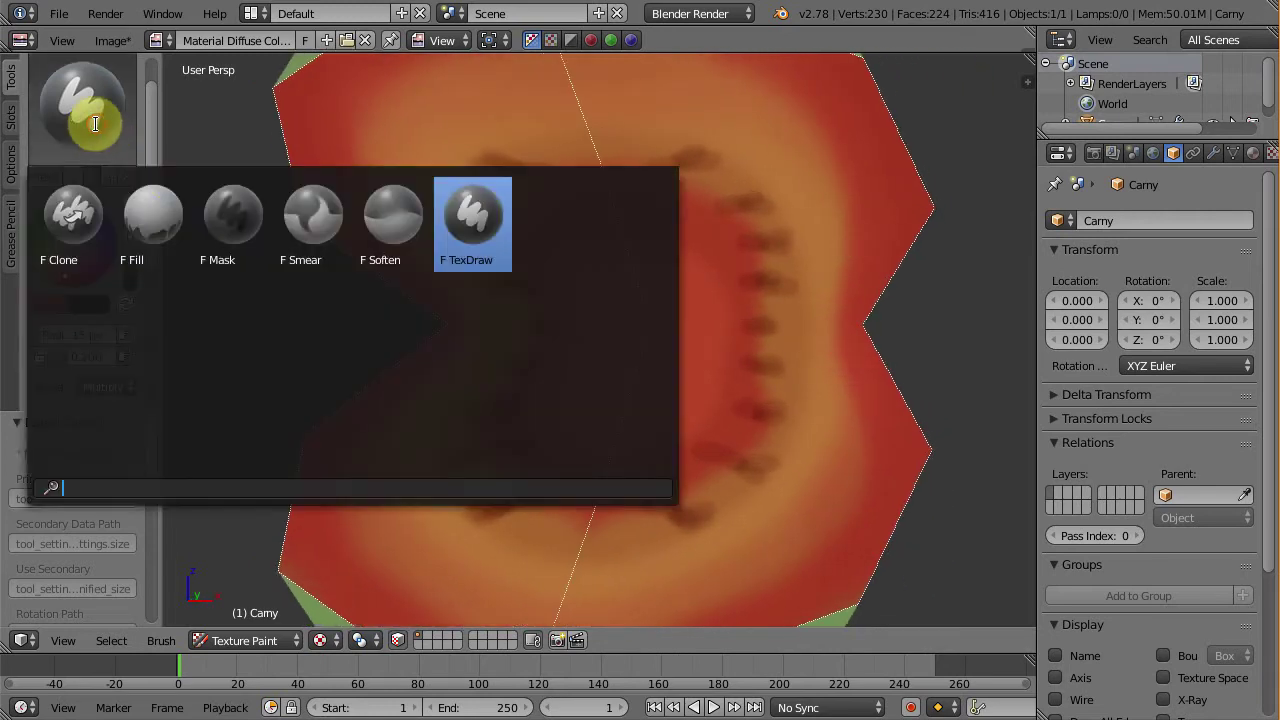
left_click(310, 212)
left_click_drag(84, 232, 72, 232)
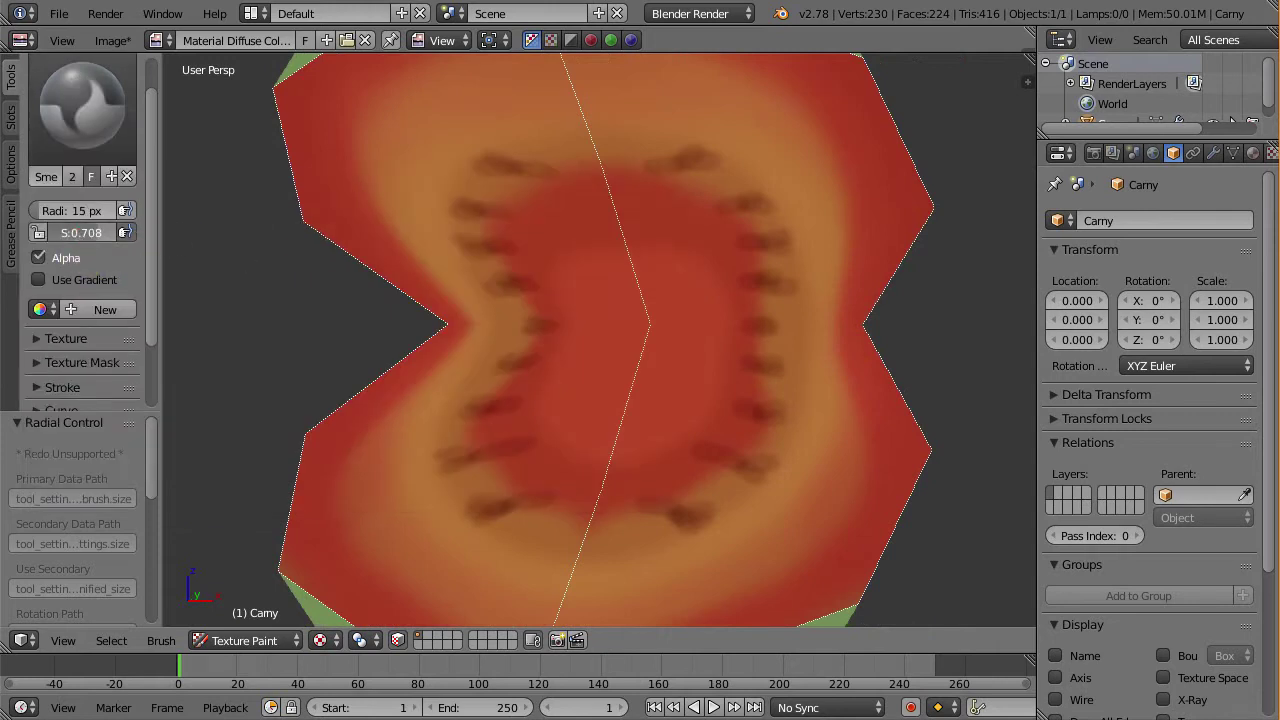
key("f")
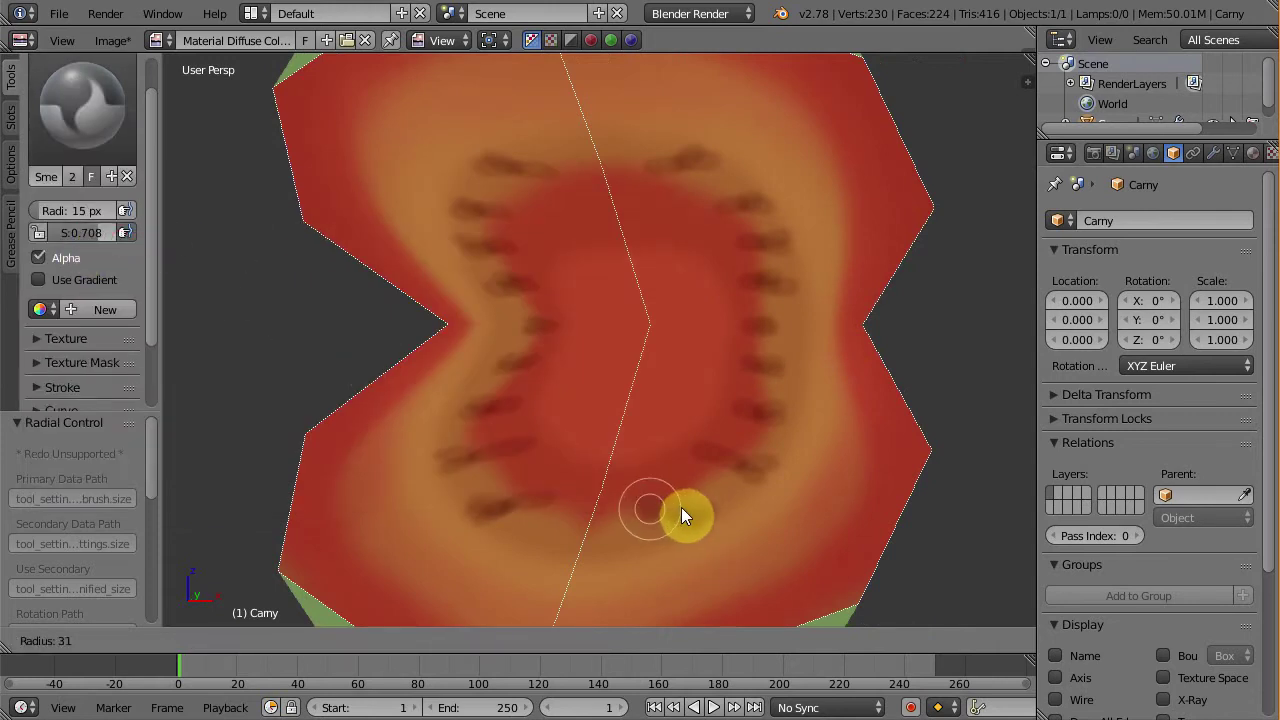
left_click(681, 507)
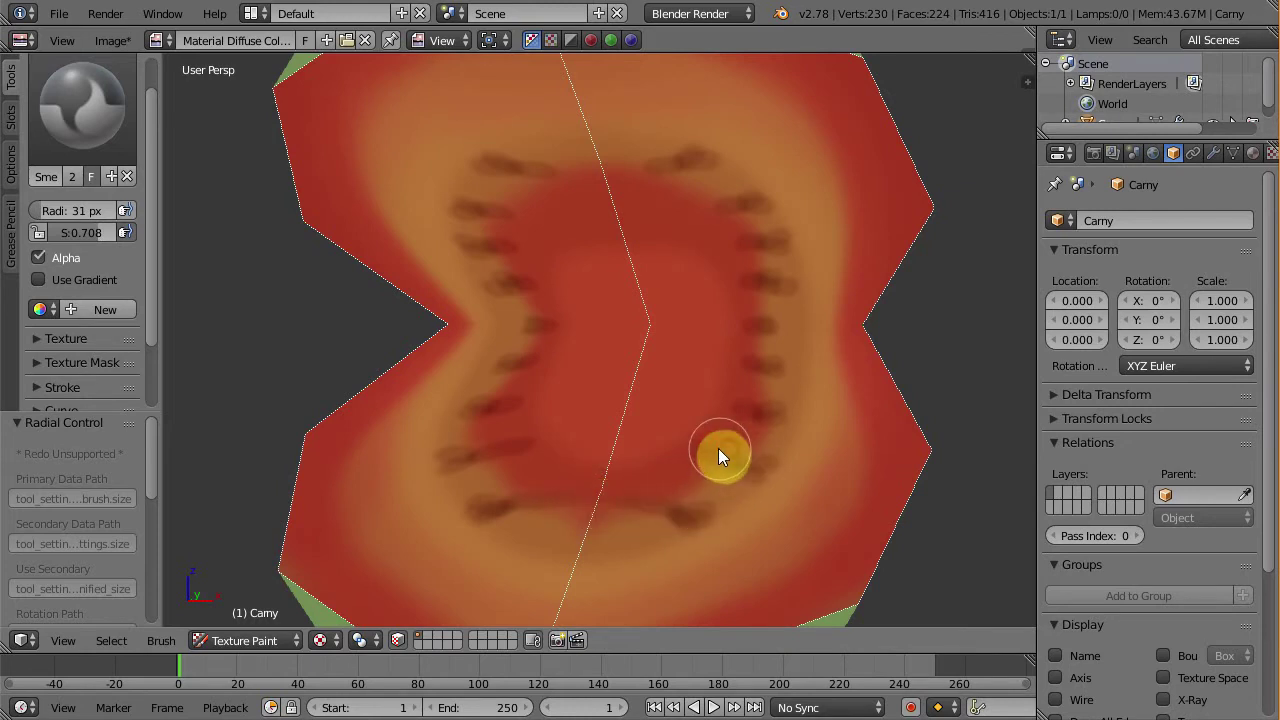
left_click_drag(707, 438, 636, 443)
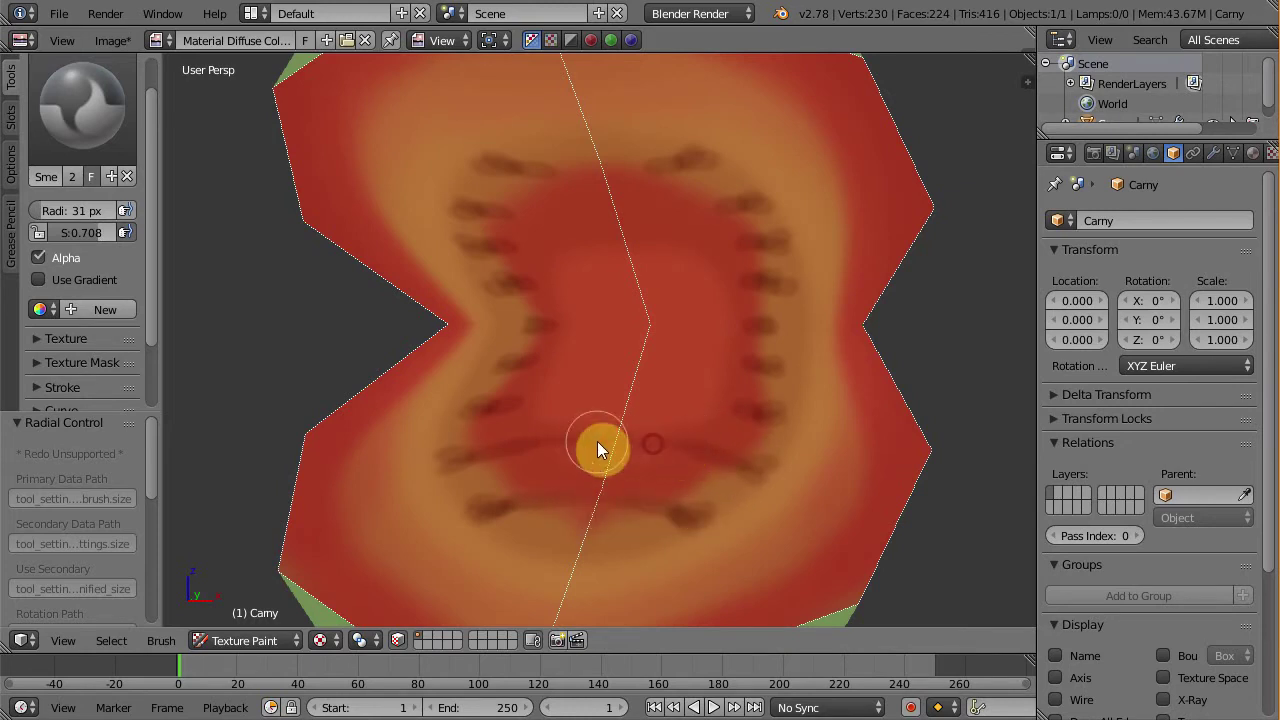
left_click_drag(748, 403, 622, 395)
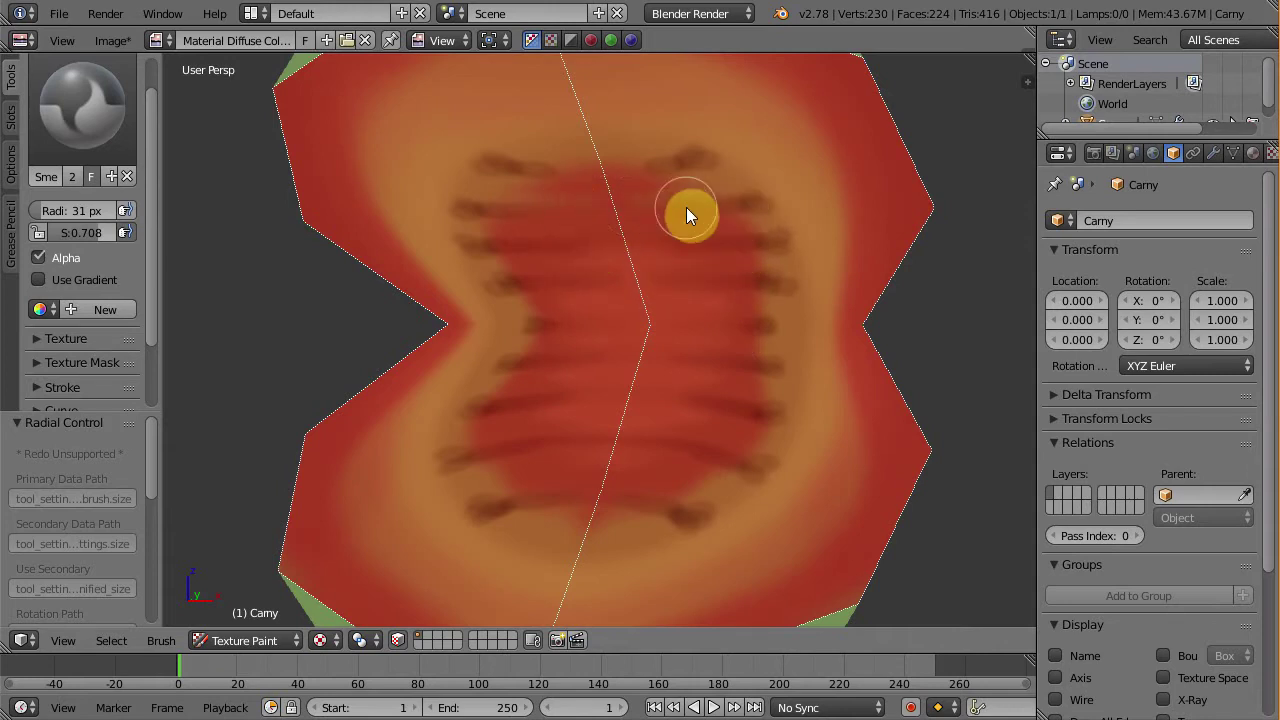
left_click_drag(670, 207, 627, 190)
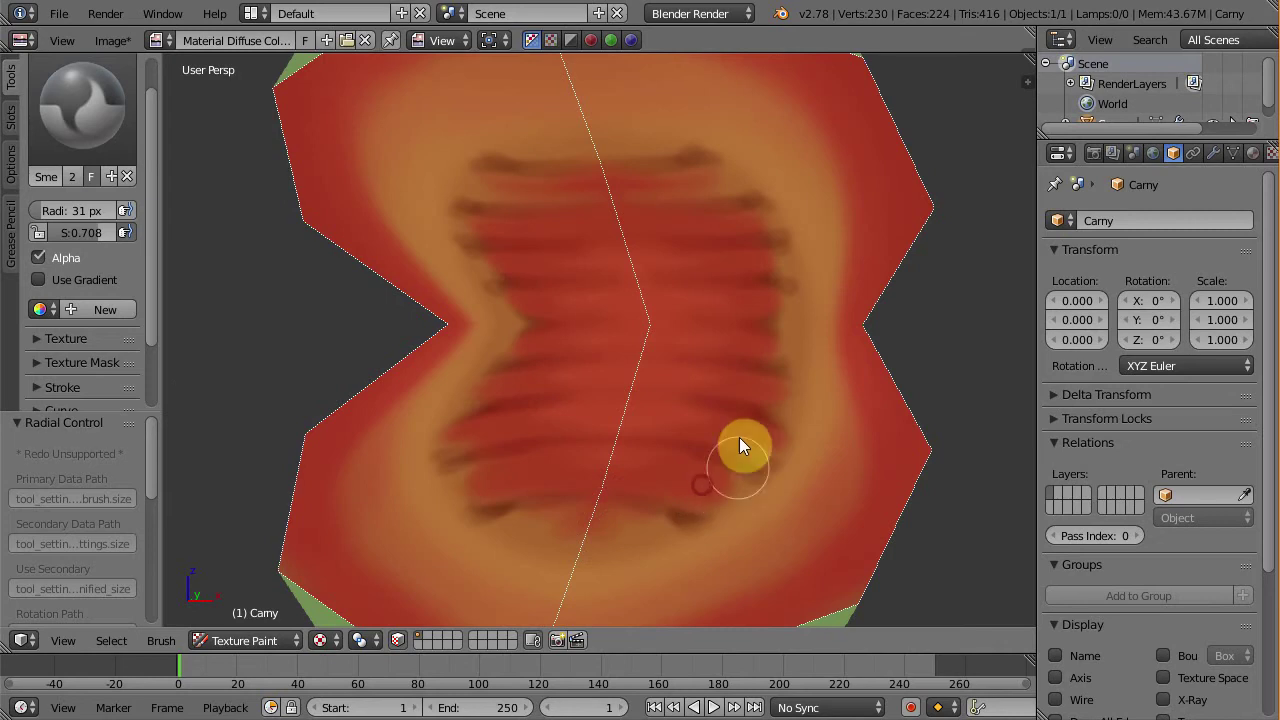
Return to the TexDraw brush and frame the plant's mouth in the viewport
key("1")
middle_click_drag(740, 430, 828, 336)
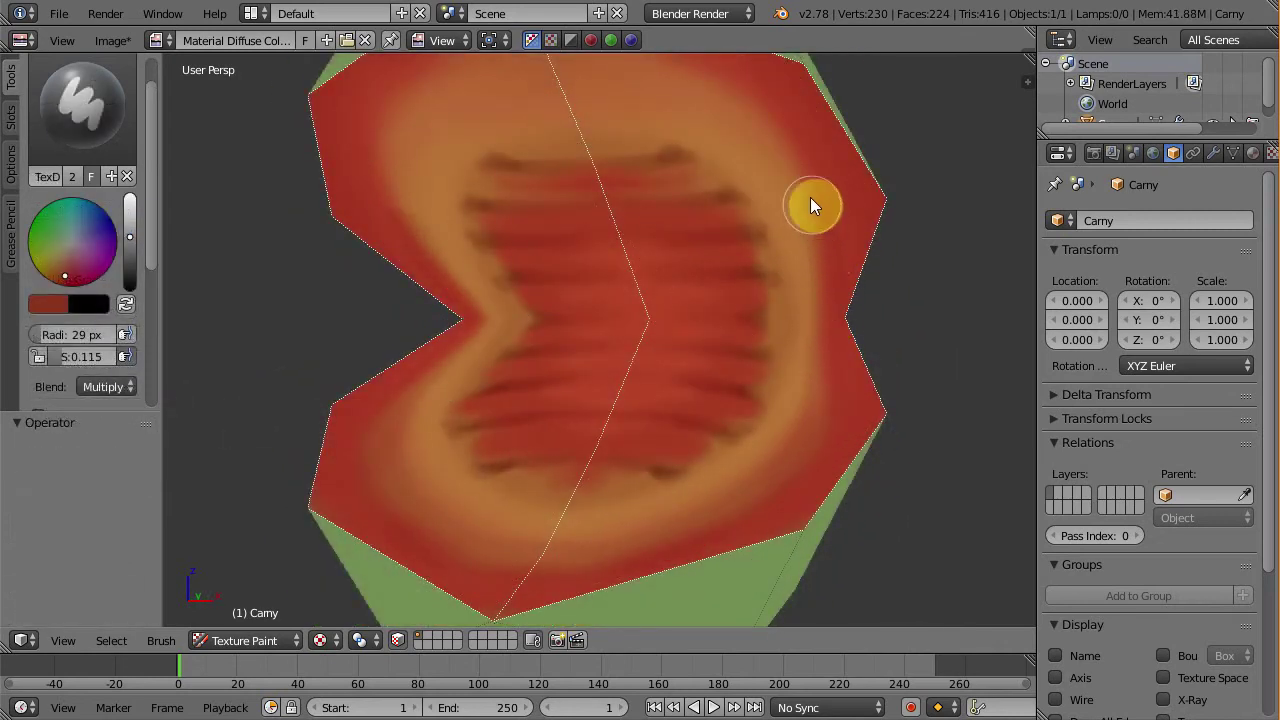
middle_click_drag(772, 164, 814, 199)
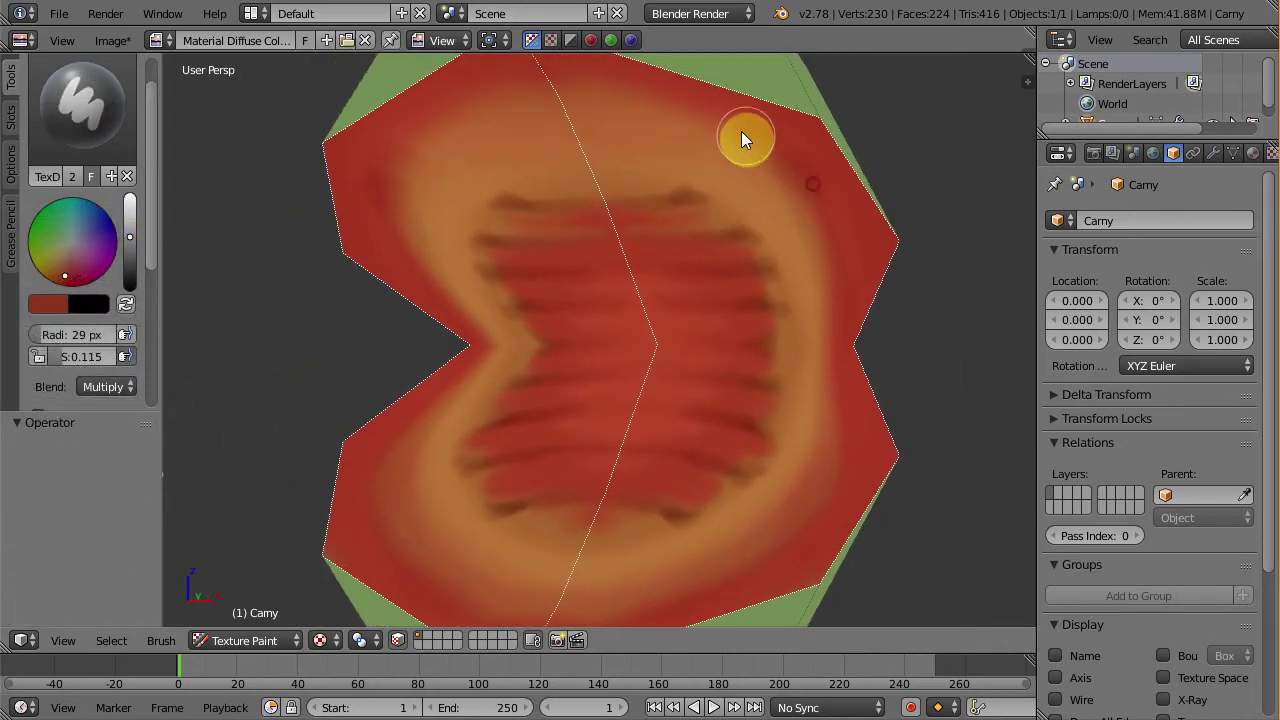
scroll(750, 436, "down", 3)
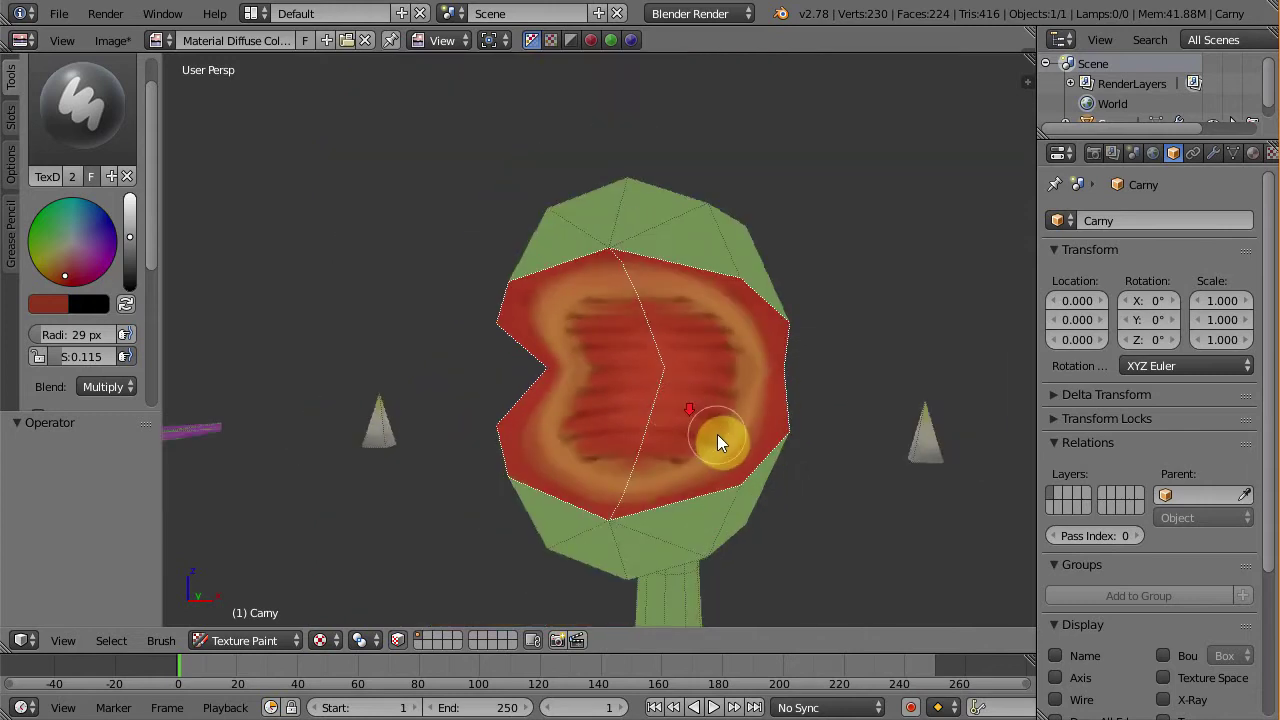
mouse_move(717, 434)
middle_mouse_down()
mouse_move(551, 410)
mouse_move(674, 412)
middle_mouse_up()
scroll(663, 405, "up", 2)
scroll(663, 405, "down", 1)
scroll(623, 369, "up", 3)
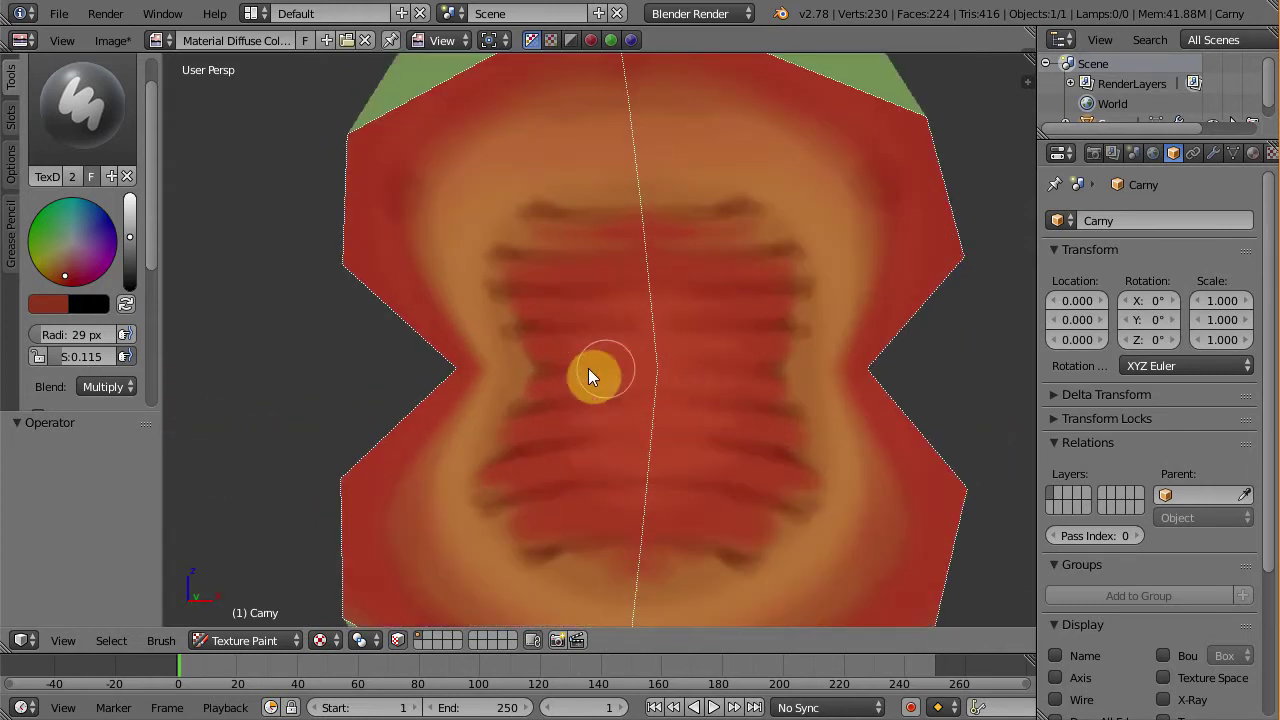
Paint a near-black U-shaped opening in the mouth centre using Mix blend at full strength
left_click(106, 386)
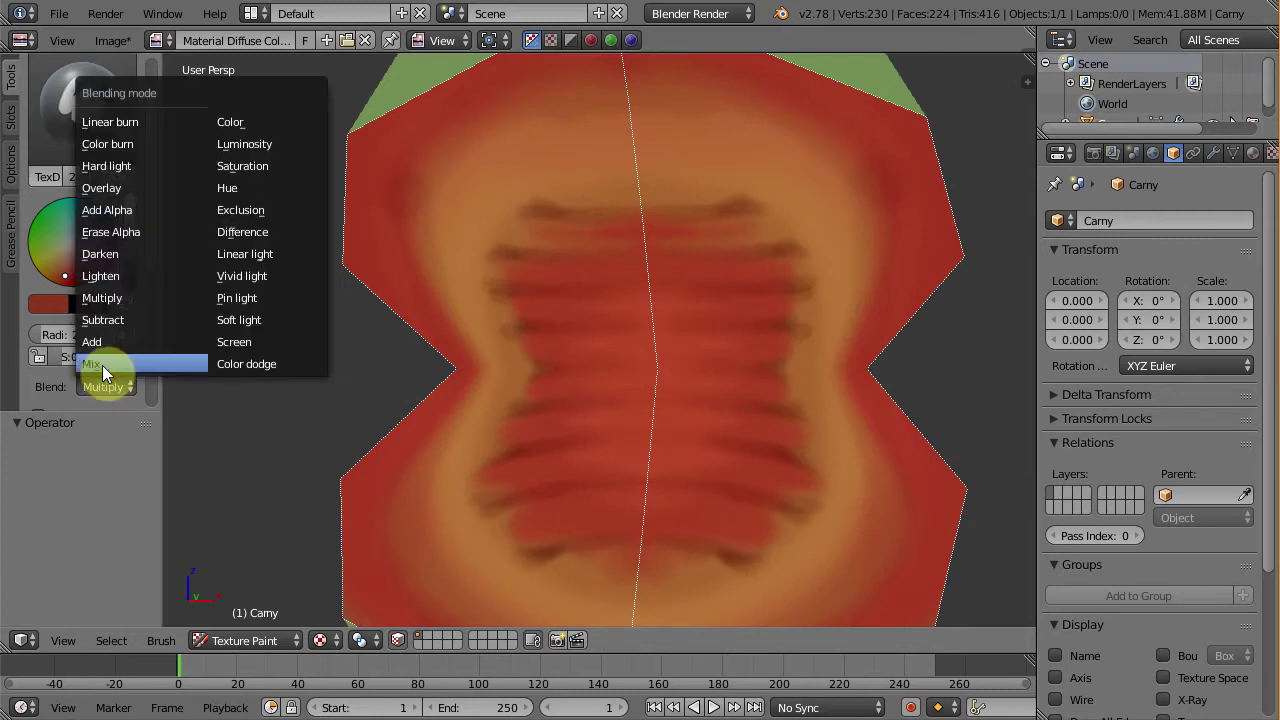
left_click(102, 364)
left_click_drag(137, 258, 135, 275)
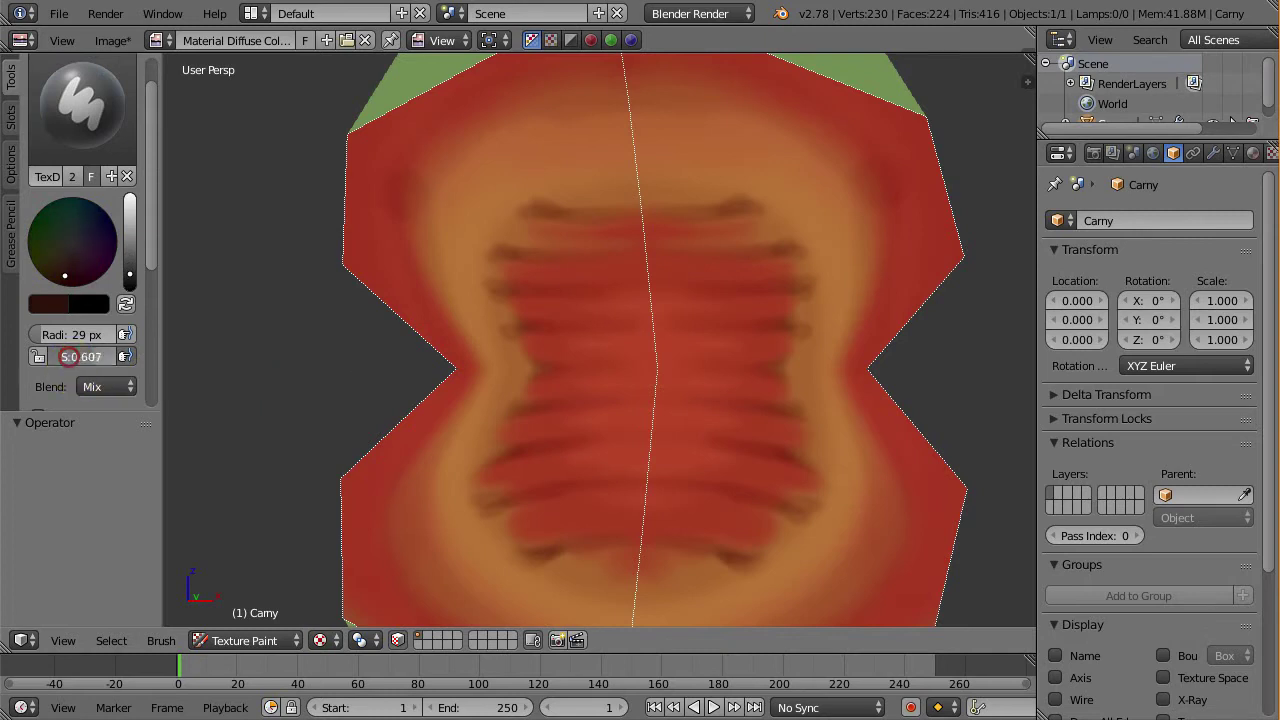
left_click_drag(70, 357, 118, 357)
scroll(661, 372, "up", 1)
scroll(661, 368, "up", 1)
scroll(662, 368, "up", 2)
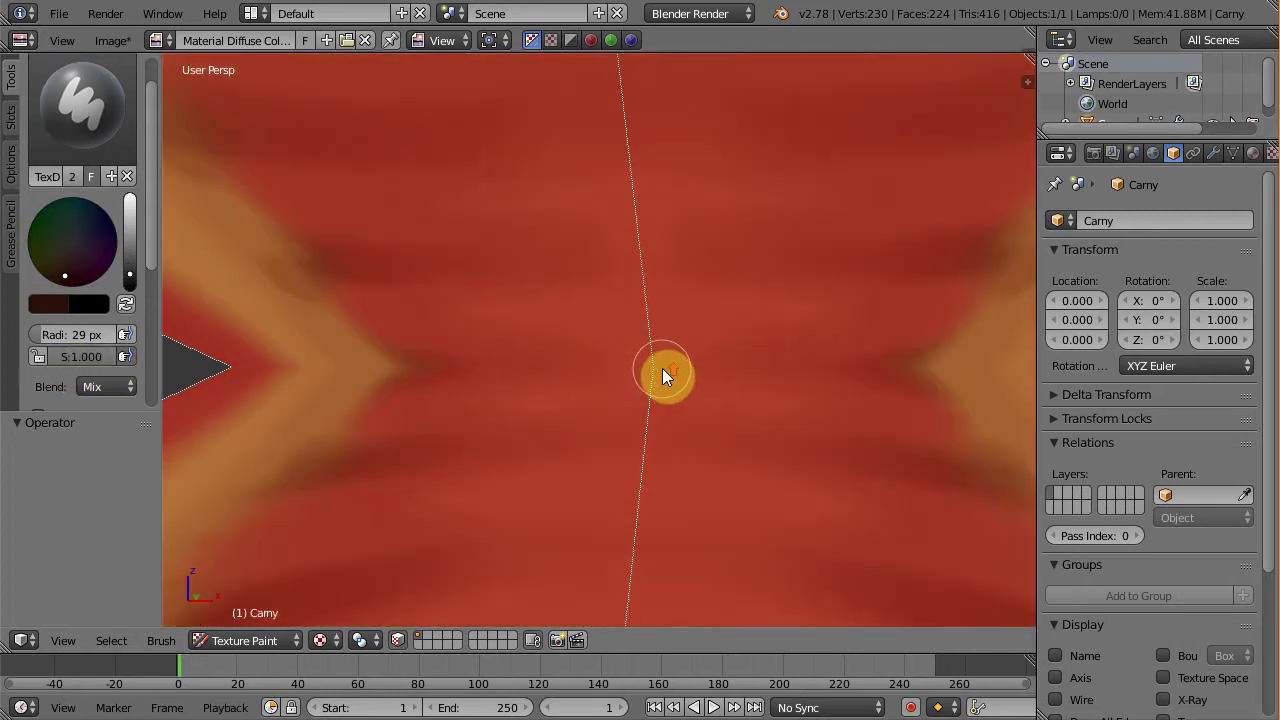
scroll(663, 360, "up", 1)
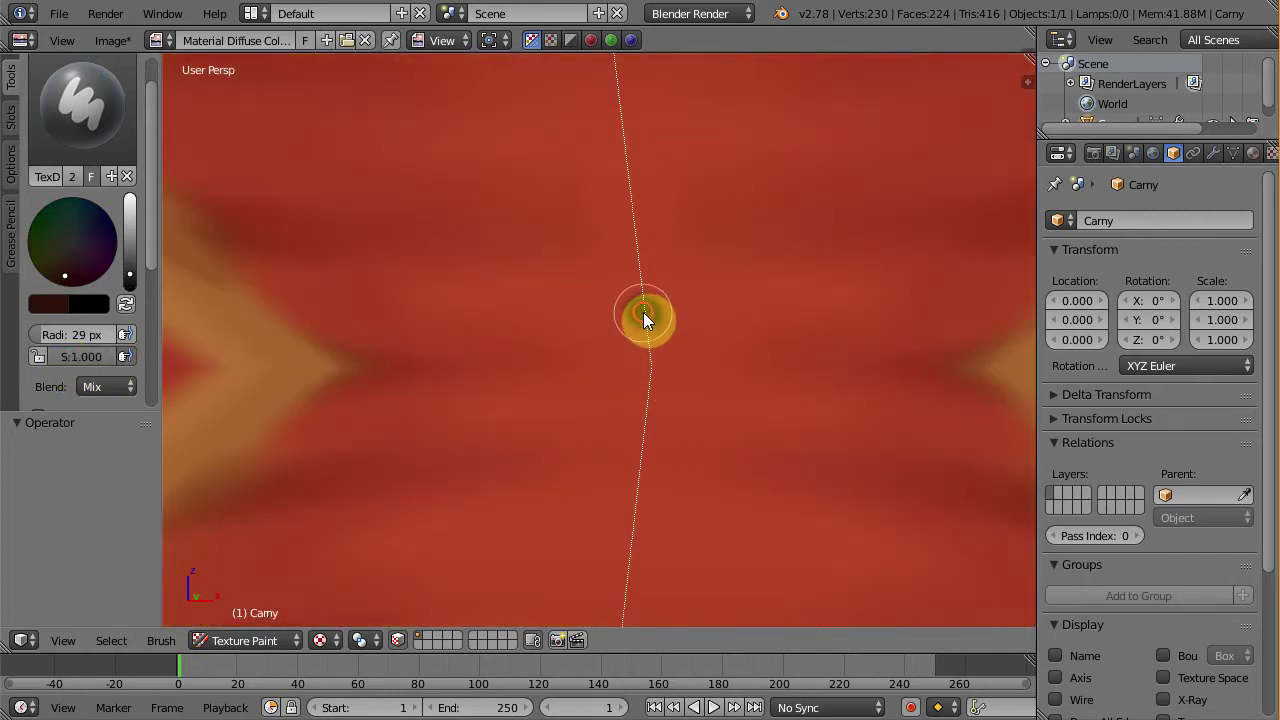
mouse_move(643, 318)
left_mouse_down()
mouse_move(705, 236)
mouse_move(709, 191)
mouse_move(780, 194)
mouse_move(829, 269)
mouse_move(810, 366)
mouse_move(746, 412)
mouse_move(657, 416)
mouse_move(713, 427)
mouse_move(815, 375)
mouse_move(786, 232)
mouse_move(750, 234)
mouse_move(776, 290)
mouse_move(737, 366)
mouse_move(728, 332)
mouse_move(611, 357)
mouse_move(740, 391)
mouse_move(603, 377)
mouse_move(738, 262)
mouse_move(783, 278)
left_mouse_up()
Sample the red and tidy the opening's edges with it
key("s")
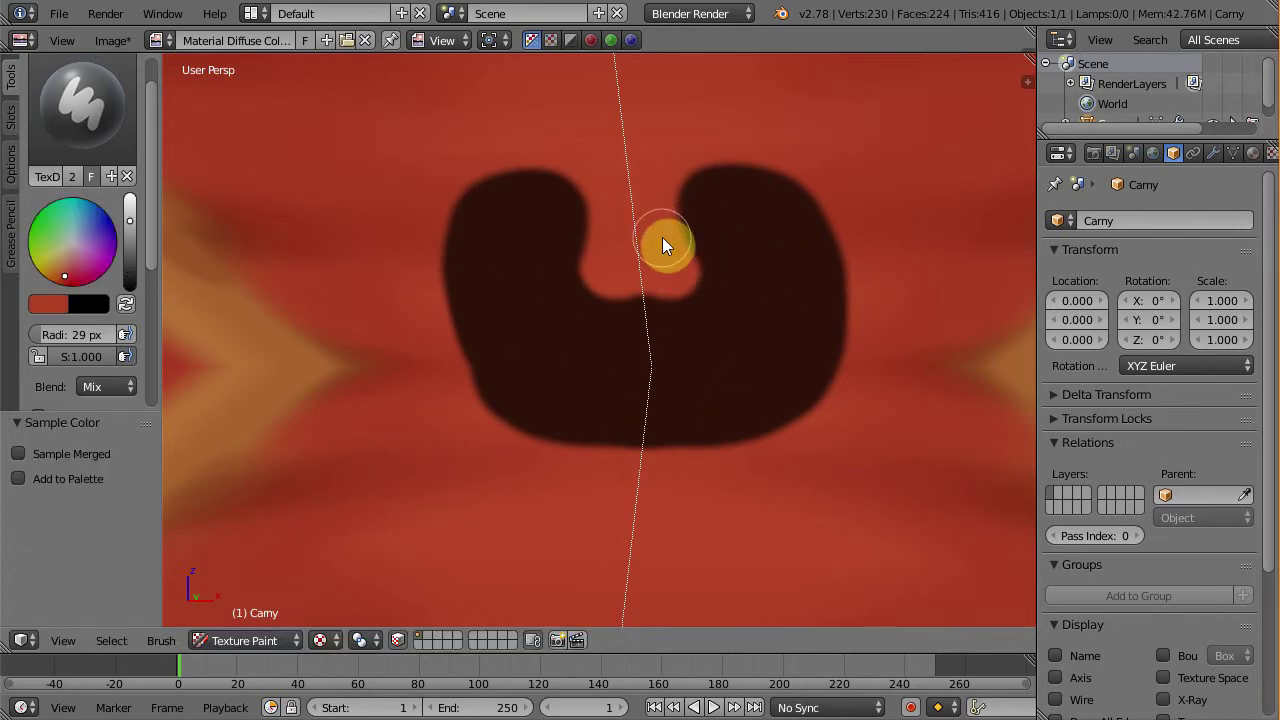
mouse_move(618, 270)
left_mouse_down()
mouse_move(614, 298)
mouse_move(686, 276)
mouse_move(655, 197)
left_mouse_up()
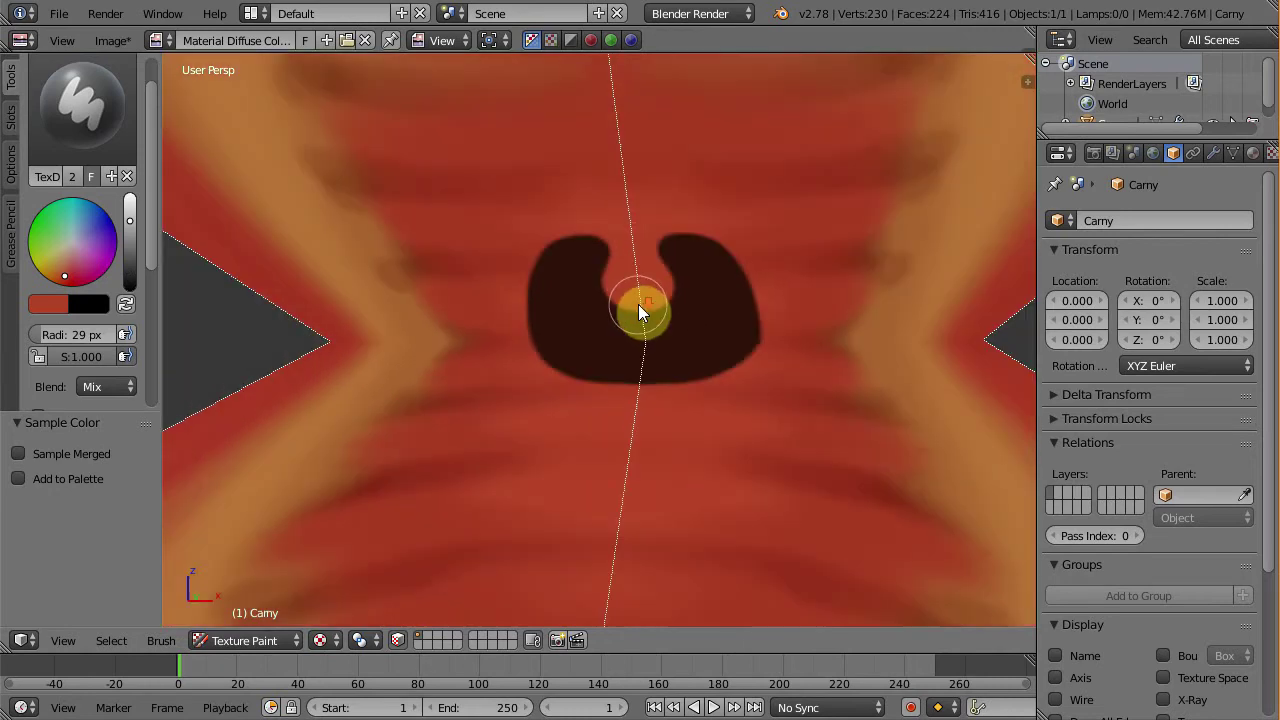
scroll(638, 304, "down", 6)
mouse_move(668, 315)
middle_mouse_down()
mouse_move(641, 316)
mouse_move(641, 336)
mouse_move(527, 354)
mouse_move(716, 372)
mouse_move(709, 342)
mouse_move(645, 355)
mouse_move(628, 296)
middle_mouse_up()
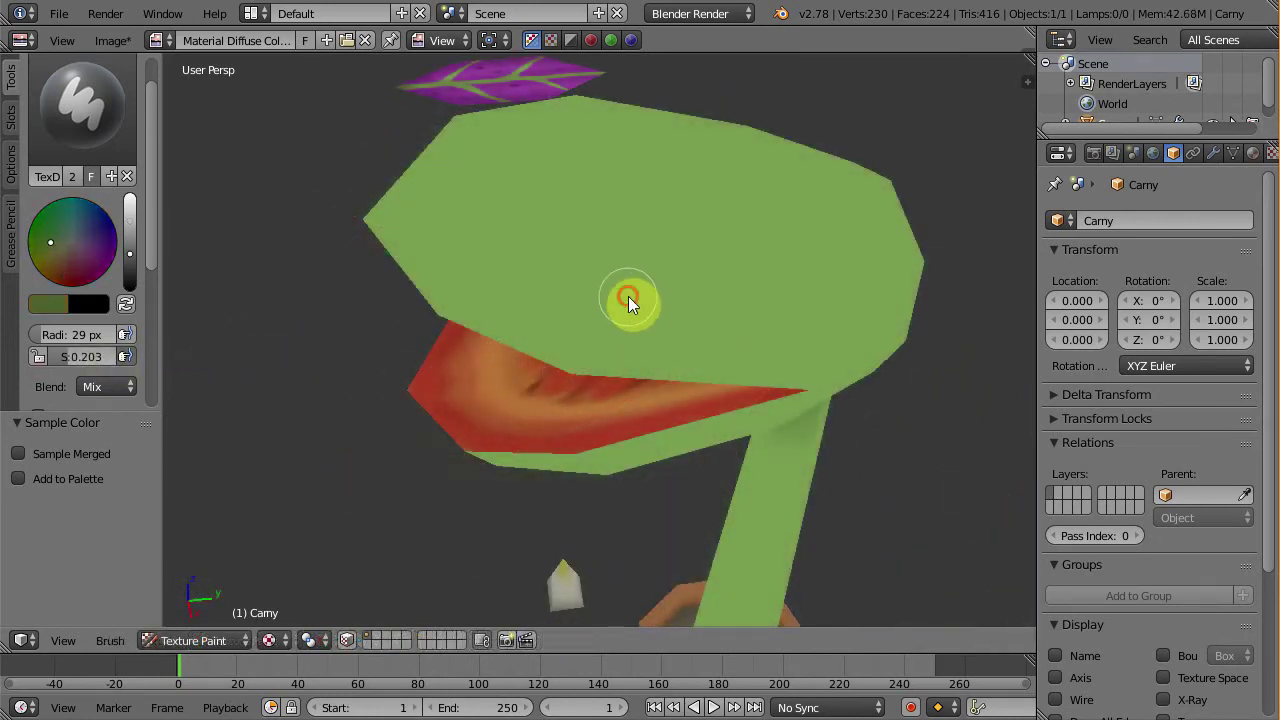
middle_click_drag(727, 299, 756, 260)
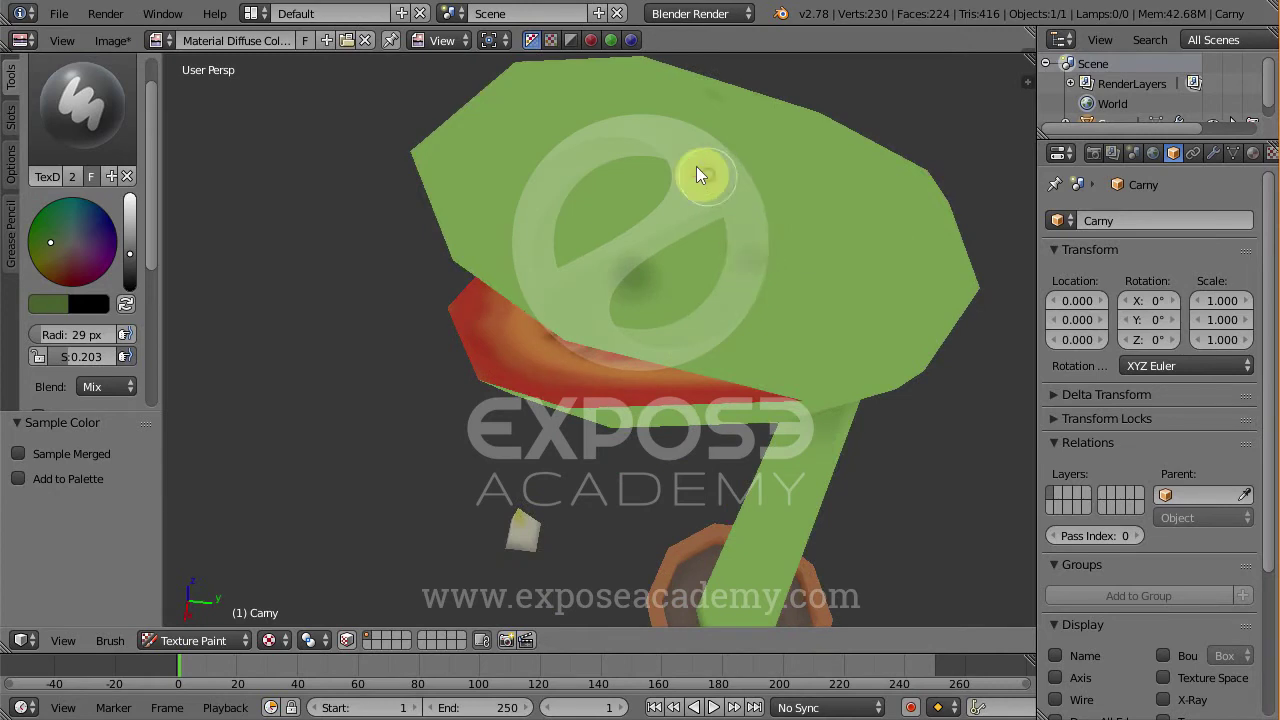
left_click_drag(697, 175, 621, 160)
left_click(495, 197)
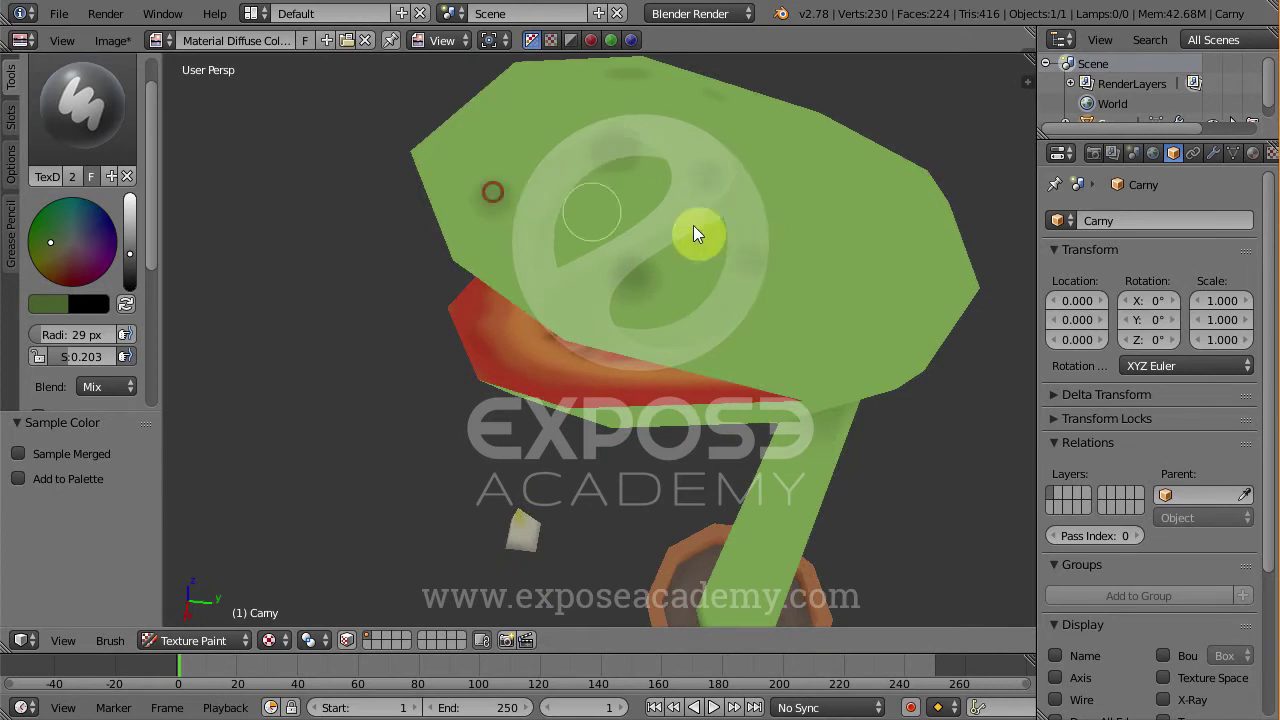
left_click(750, 262)
left_click(846, 202)
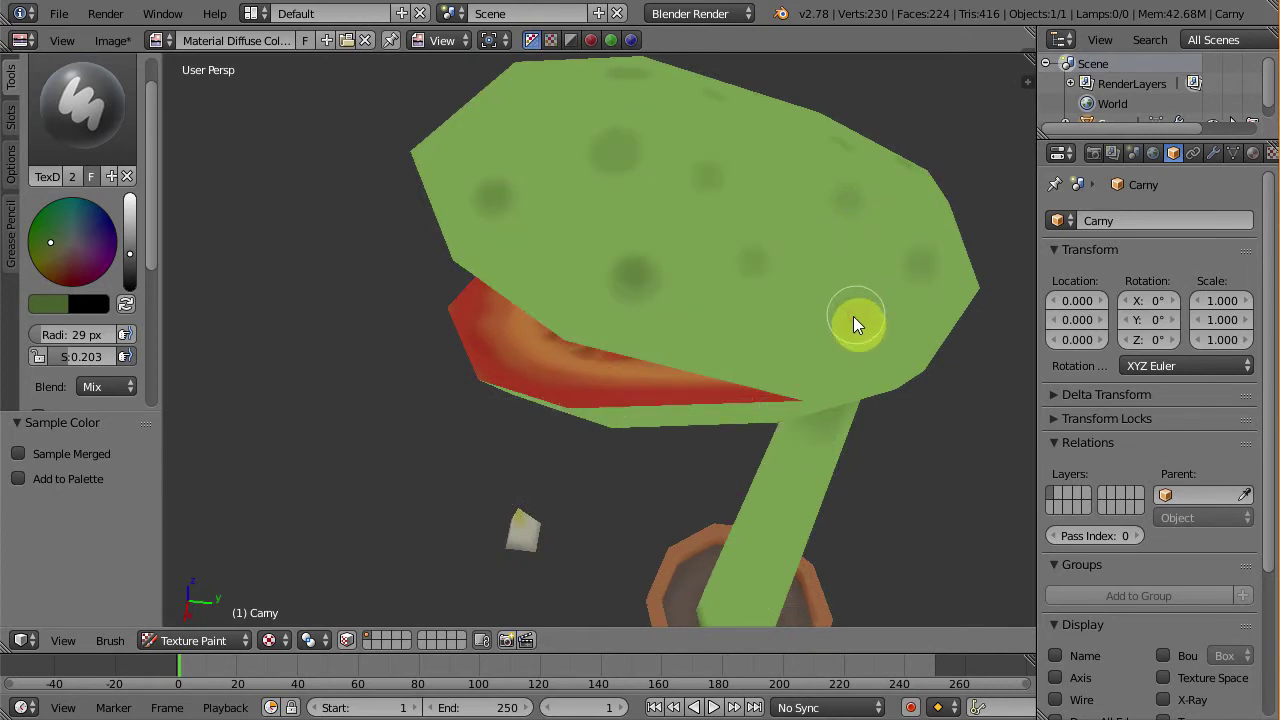
left_click(765, 348)
mouse_move(686, 346)
middle_mouse_down()
mouse_move(791, 371)
mouse_move(920, 351)
mouse_move(546, 455)
middle_mouse_up()
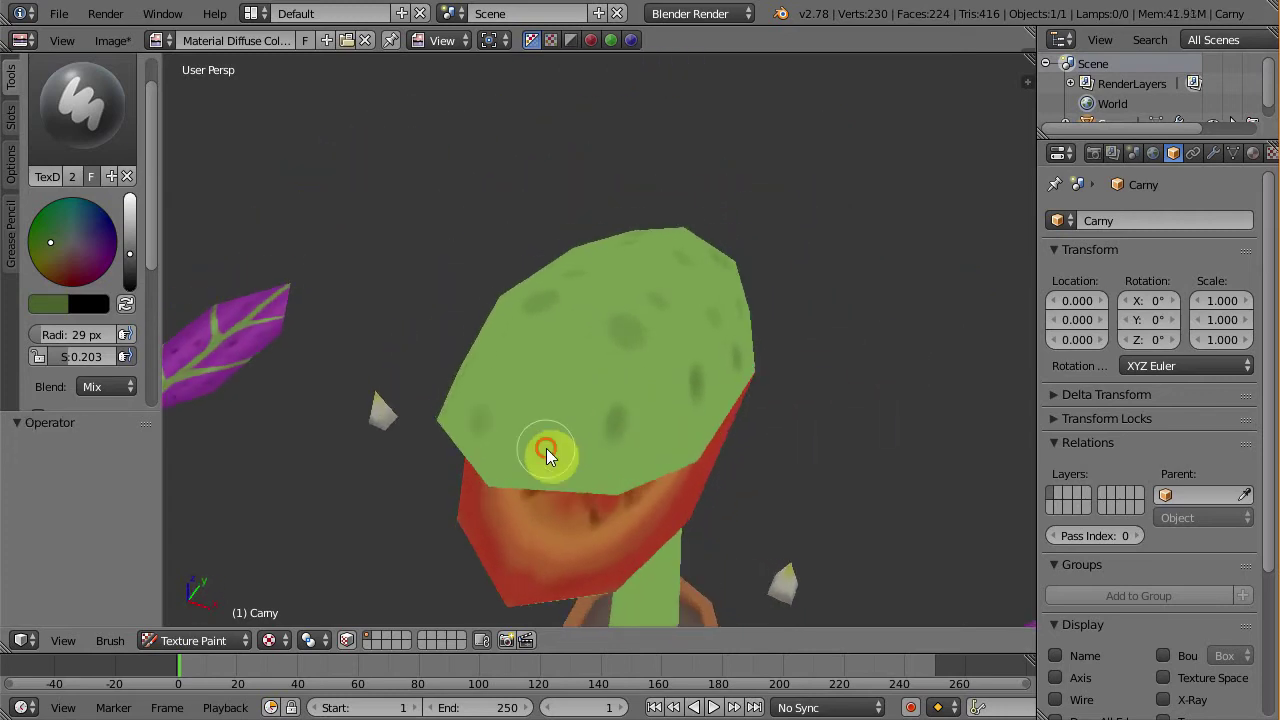
left_click(544, 353)
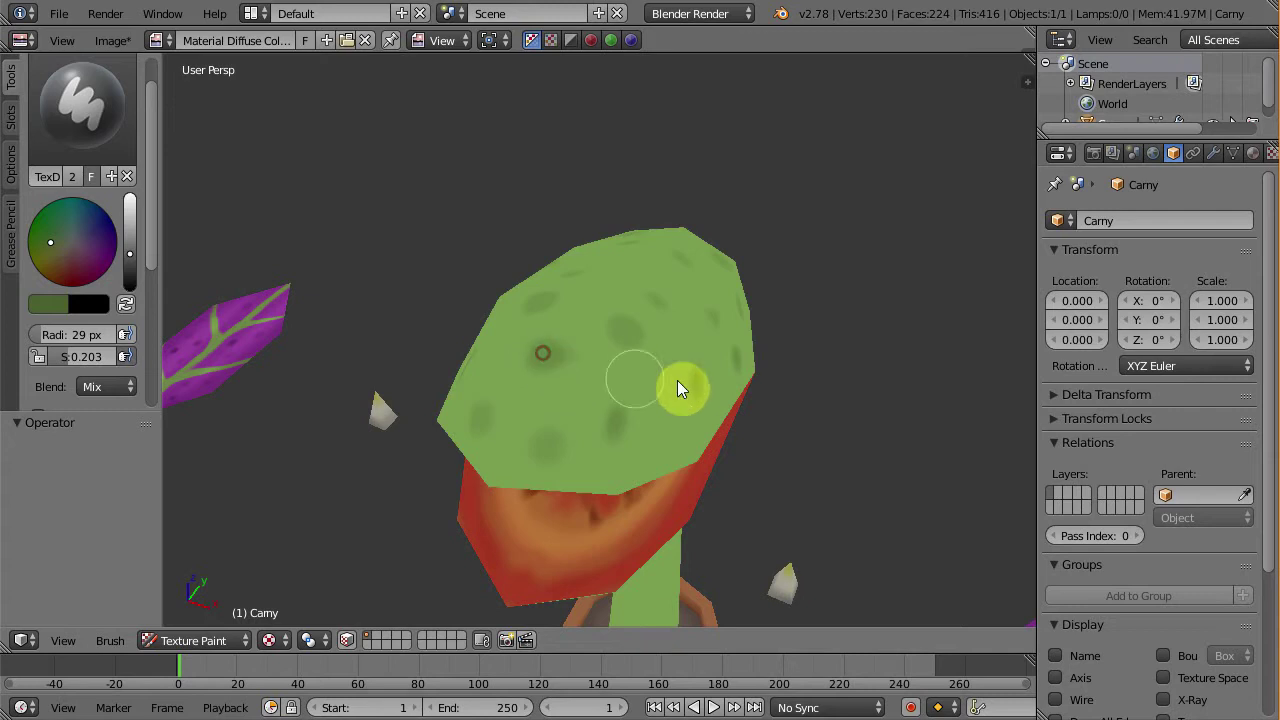
mouse_move(677, 380)
middle_mouse_down()
mouse_move(781, 366)
mouse_move(704, 423)
mouse_move(677, 268)
mouse_move(643, 371)
middle_mouse_up()
scroll(715, 298, "up", 3)
scroll(712, 295, "up", 2)
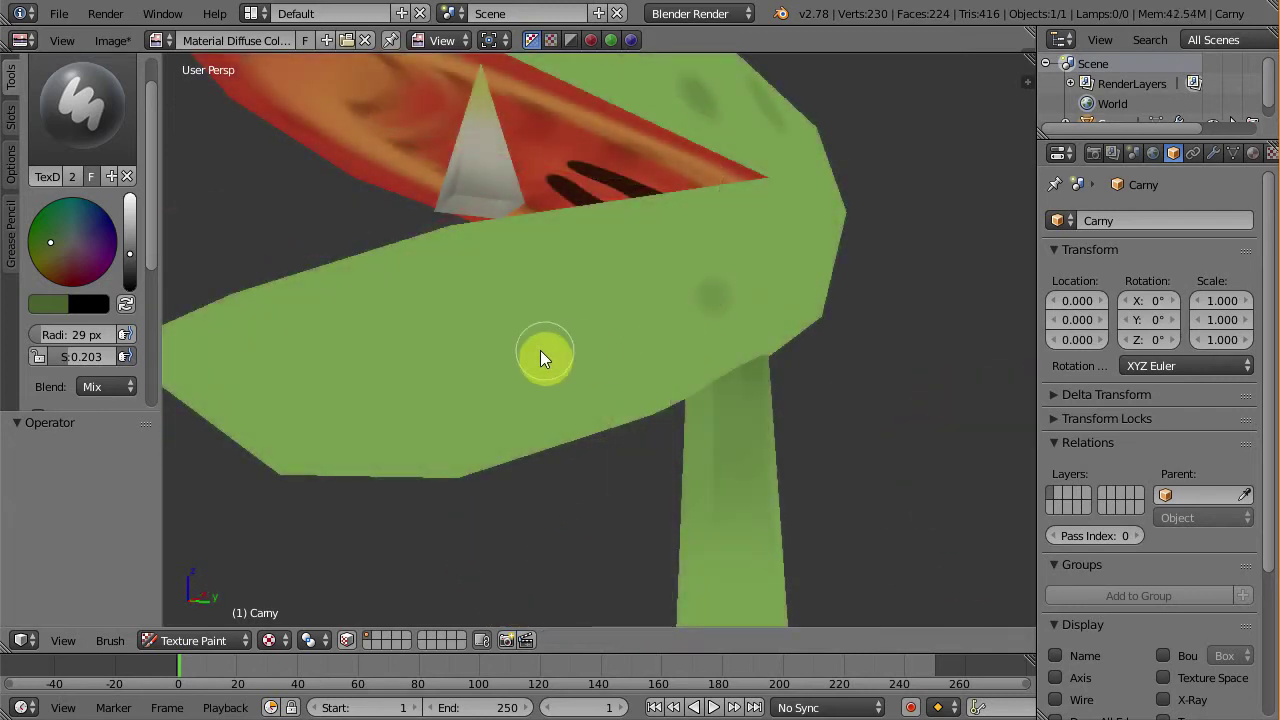
left_click(528, 352)
middle_click_drag(616, 393, 600, 329)
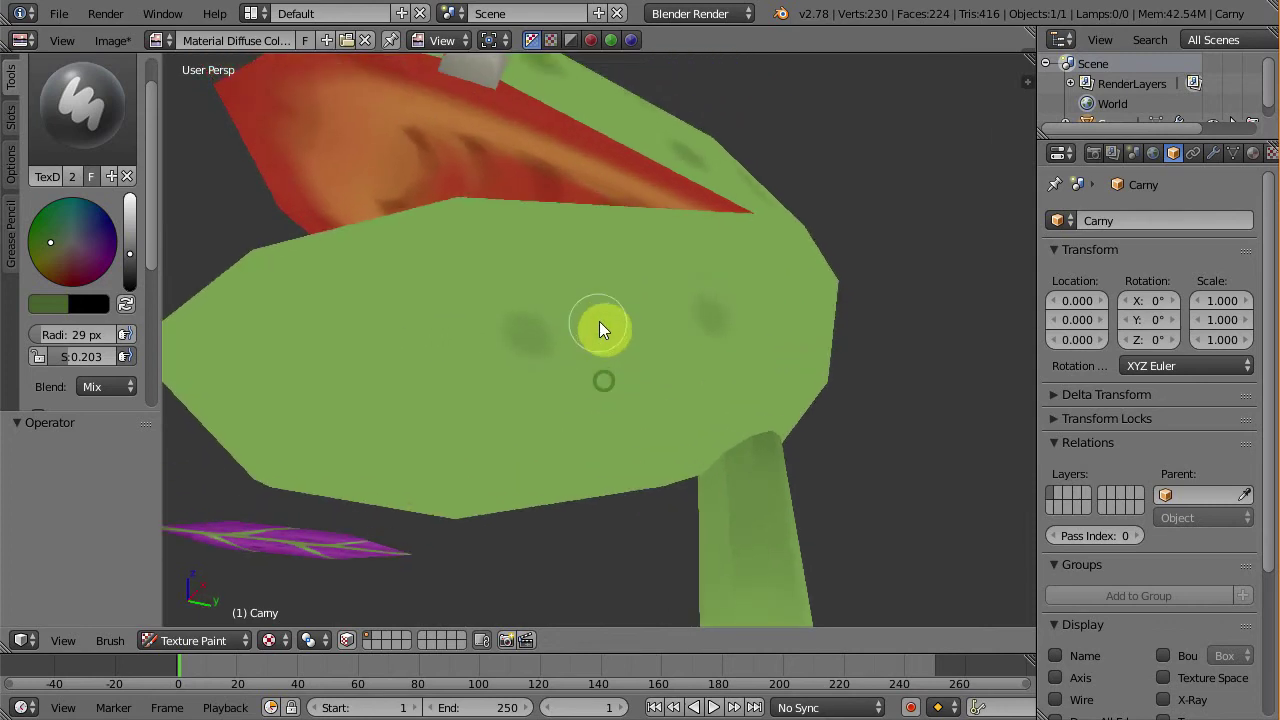
left_click(627, 418)
left_click(407, 422)
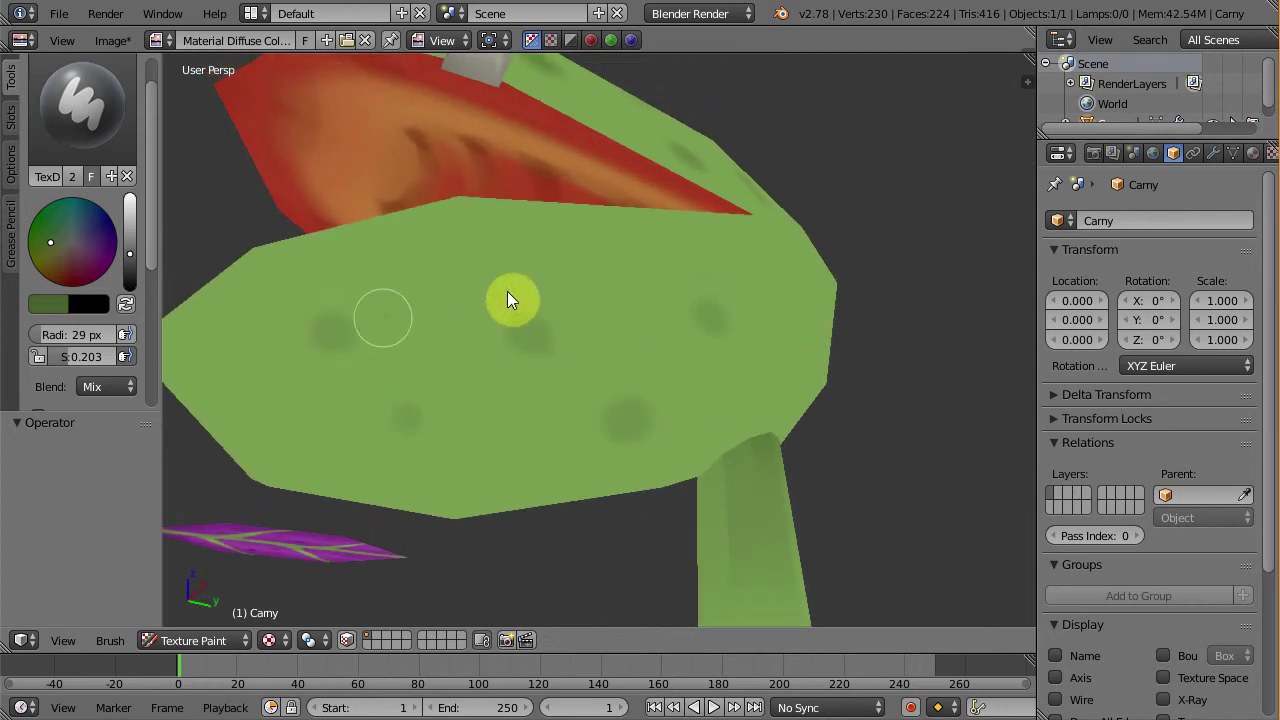
mouse_move(508, 297)
middle_mouse_down()
mouse_move(643, 263)
mouse_move(686, 398)
mouse_move(666, 403)
mouse_move(684, 330)
middle_mouse_up()
scroll(686, 390, "down", 3)
scroll(666, 403, "down", 3)
scroll(686, 318, "up", 1)
scroll(680, 315, "up", 2)
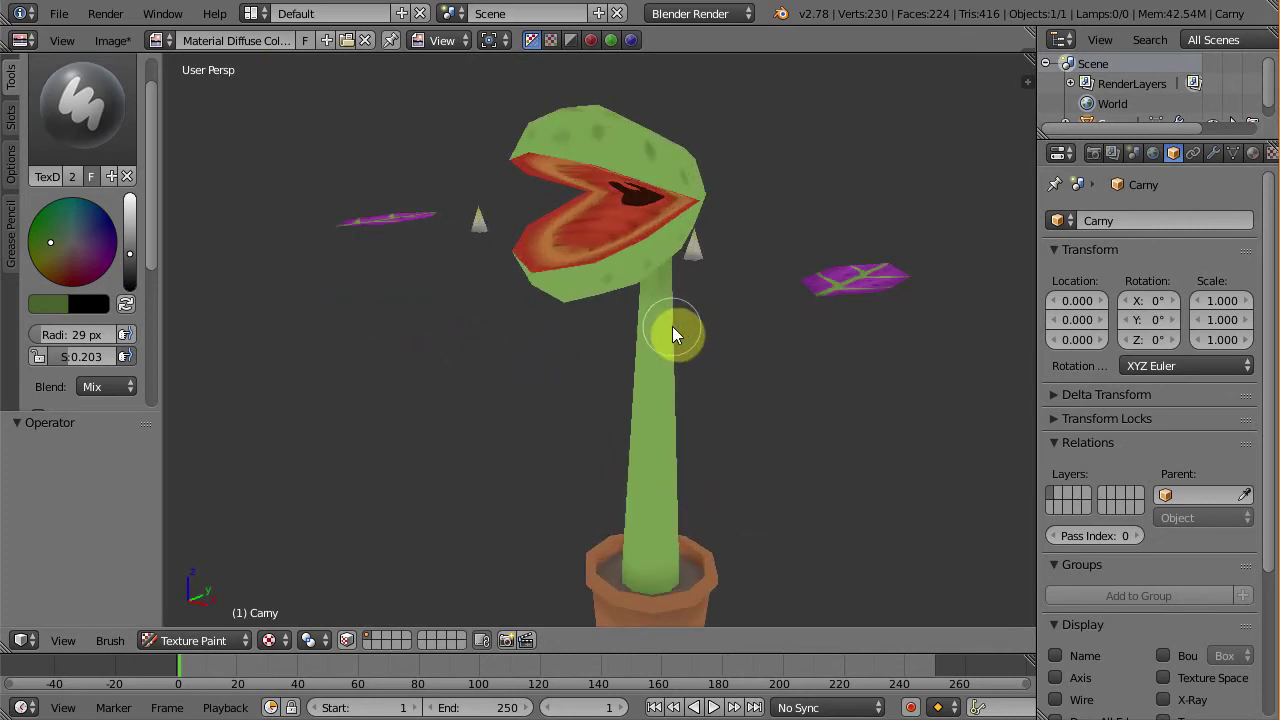
scroll(680, 335, "up", 1)
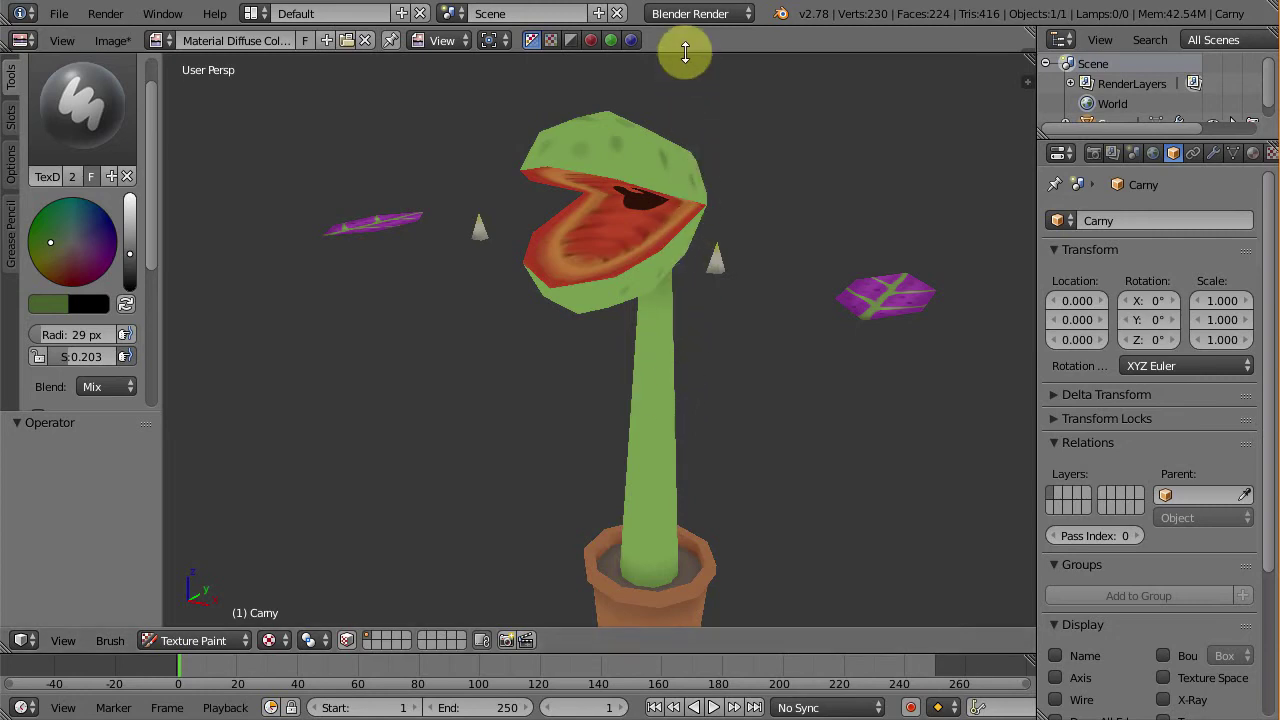
Reveal the UV/Image Editor with the painted texture above the 3D view, and open its Image menu
left_click_drag(686, 52, 686, 432)
scroll(497, 238, "down", 2)
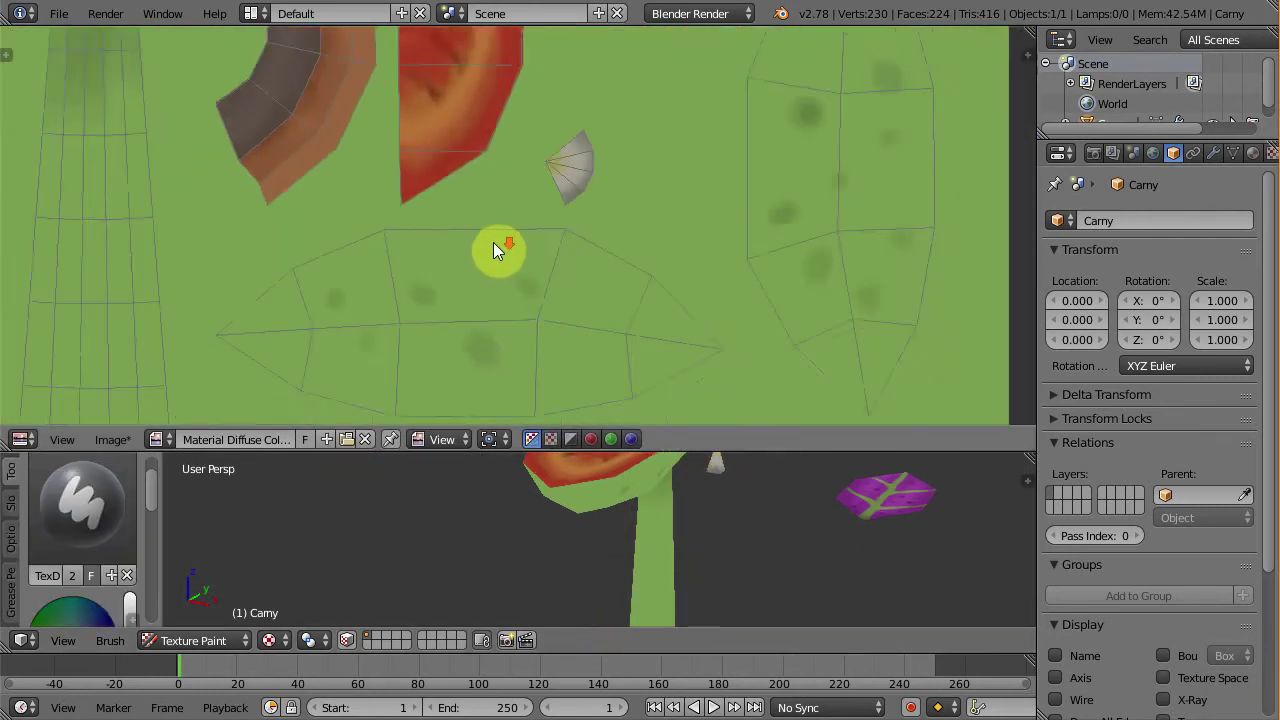
scroll(493, 242, "down", 2)
scroll(483, 272, "up", 3)
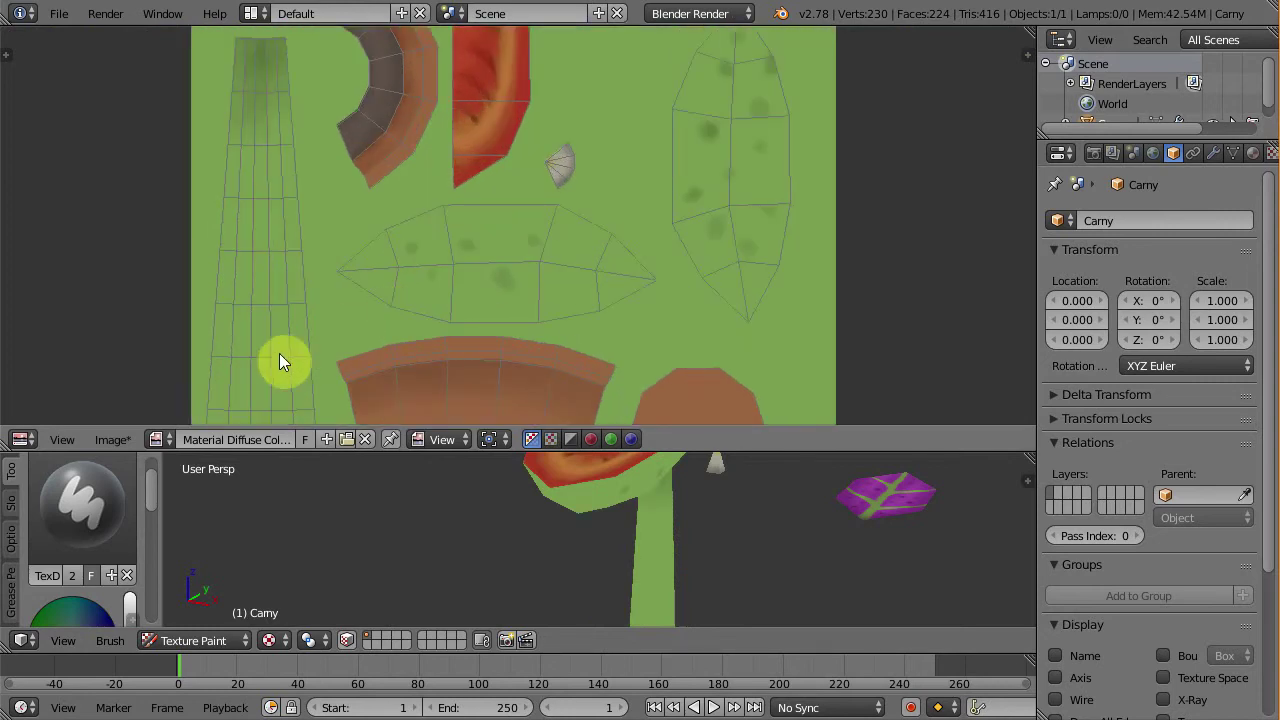
left_click(155, 439)
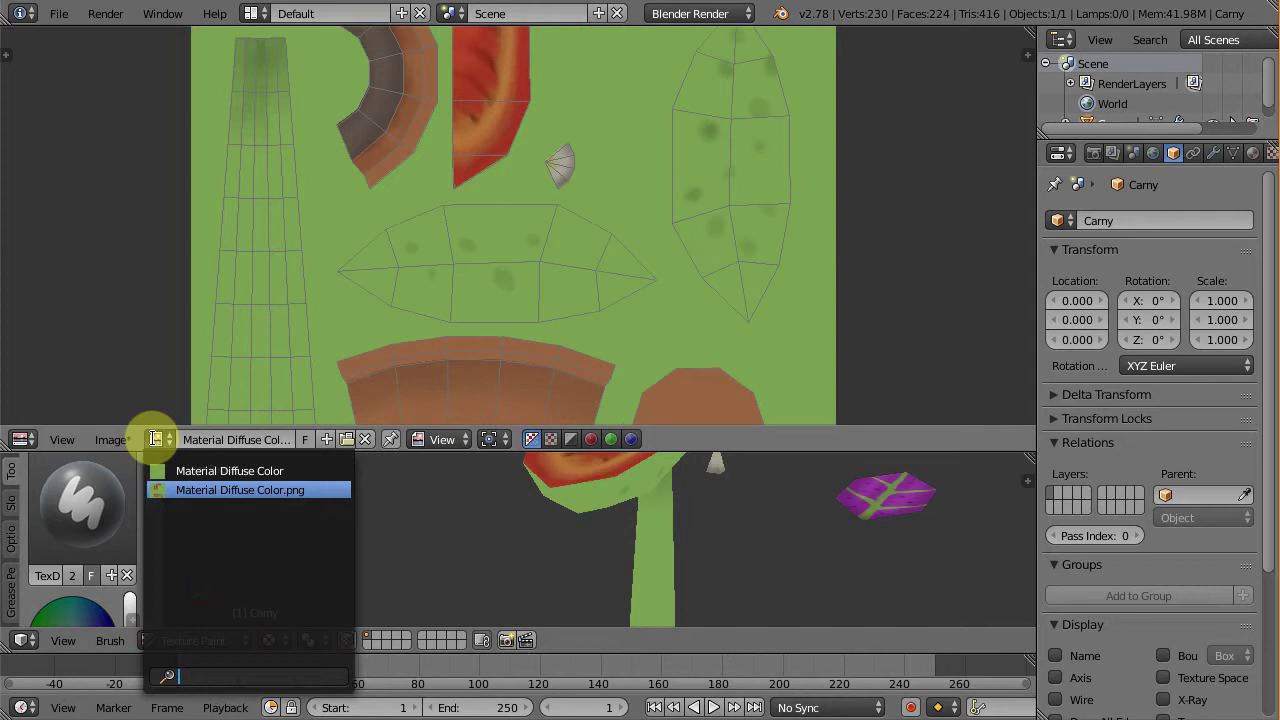
left_click(155, 440)
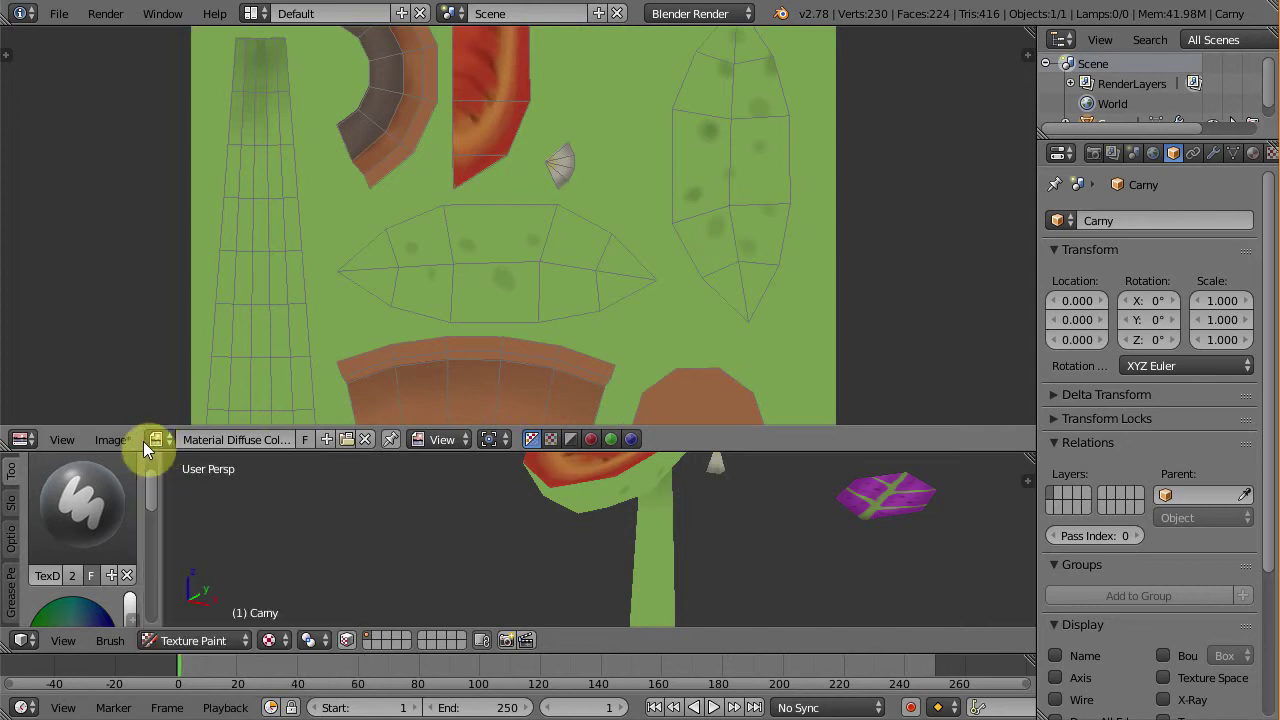
left_click(108, 440)
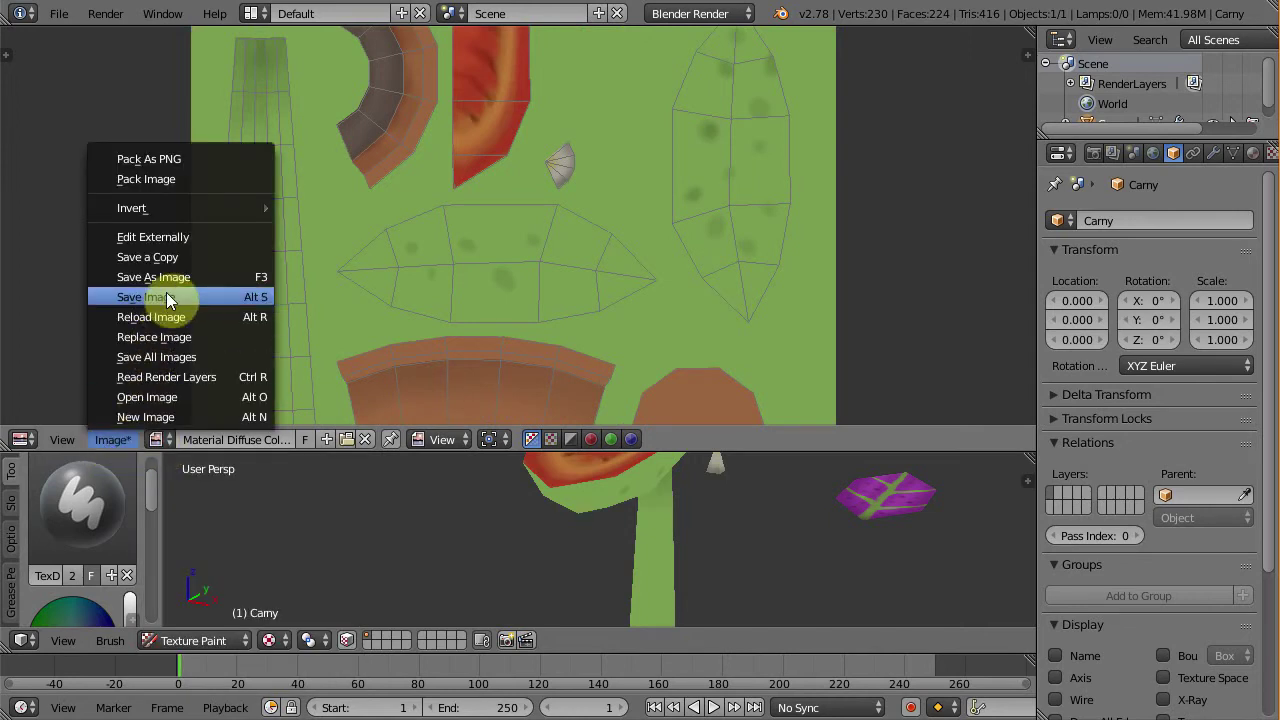
Save the painted image as Carny_texture.png with 100% PNG compression
left_click(139, 278)
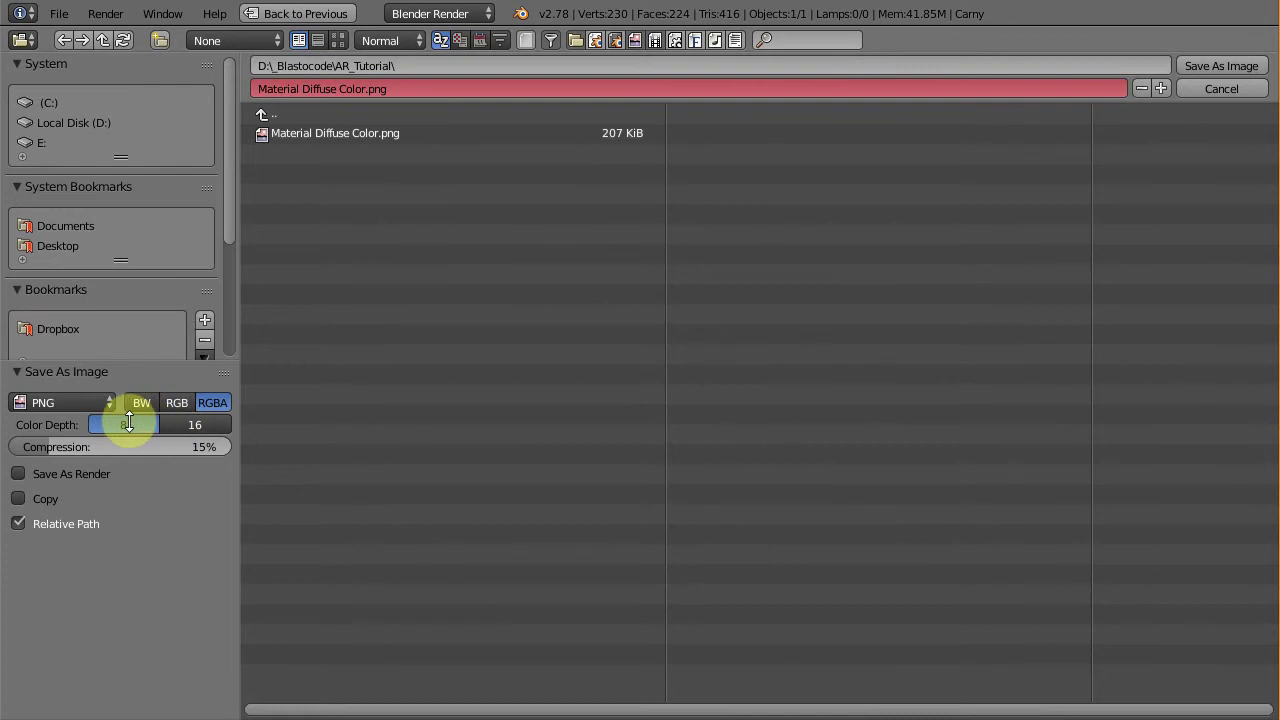
left_click_drag(40, 447, 232, 447)
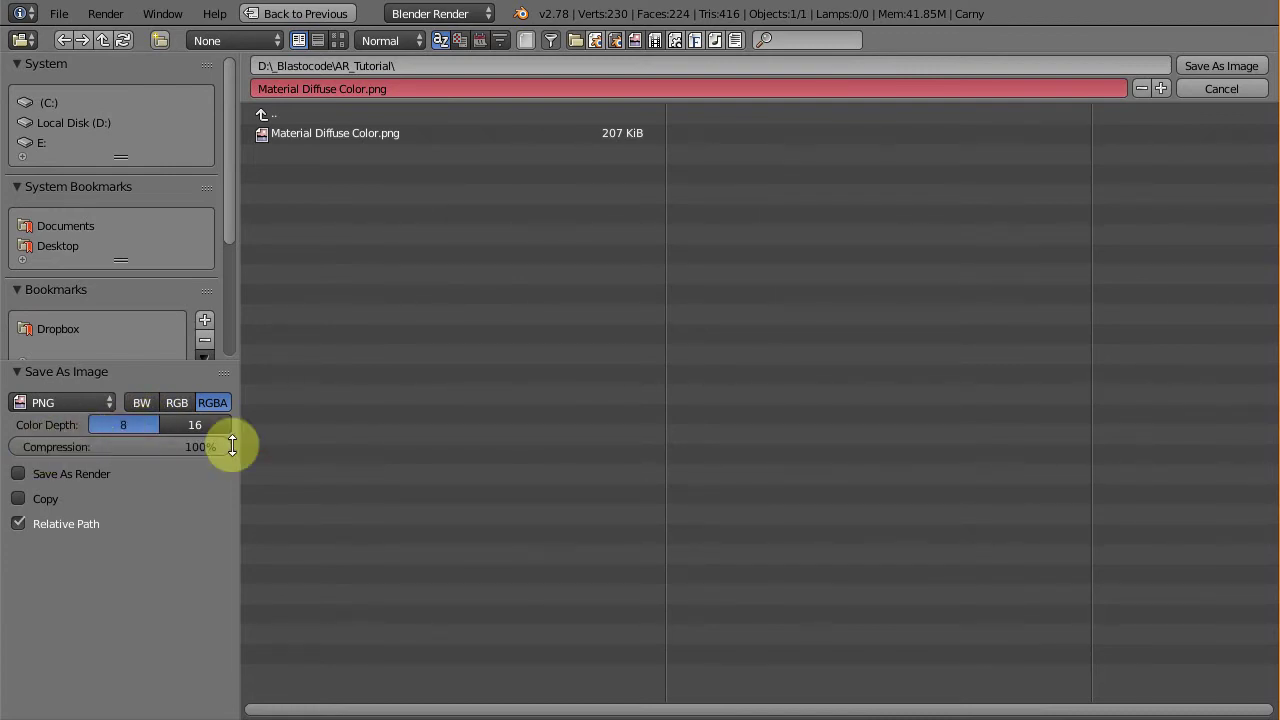
left_click(389, 87)
type("C")
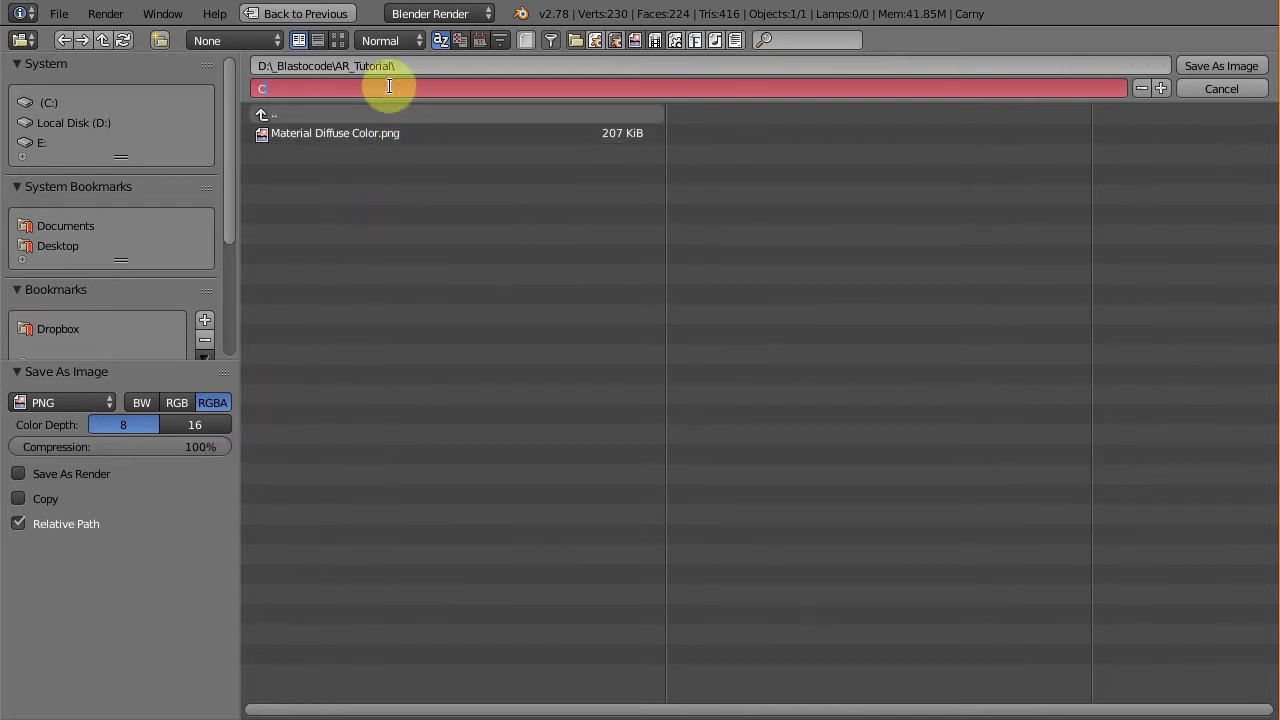
type("arny_")
type("textu")
type("re.png")
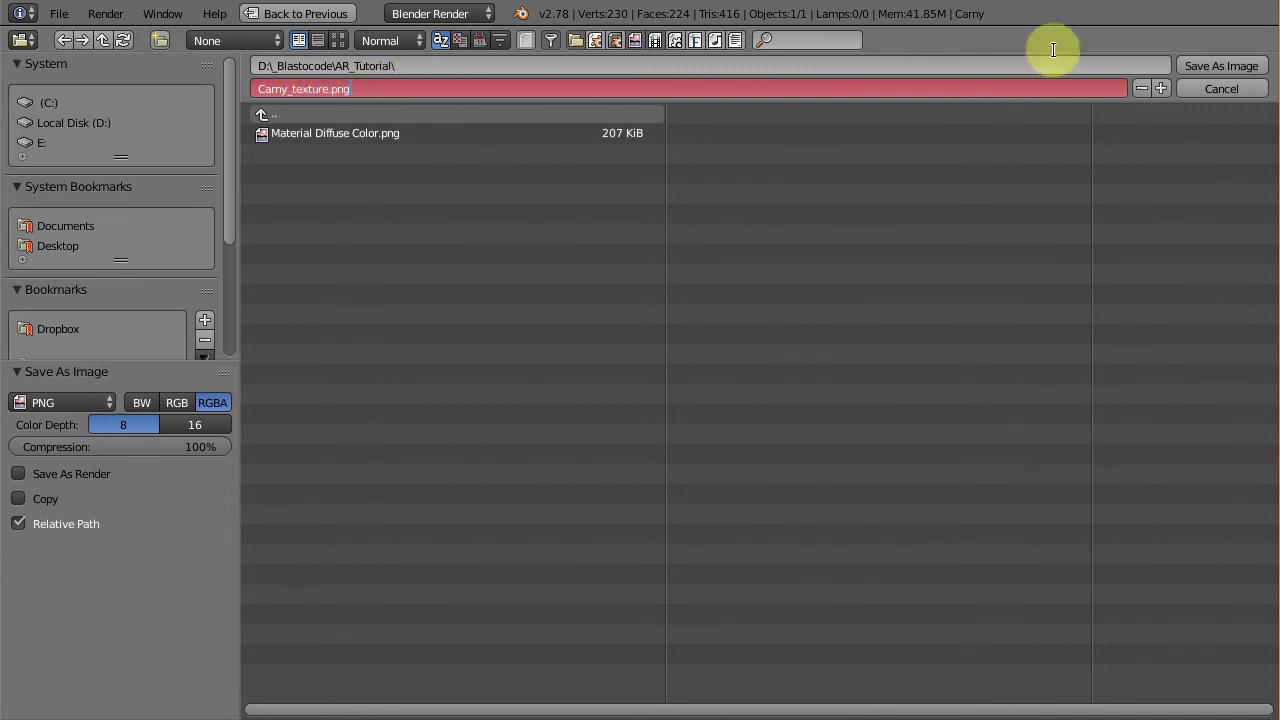
left_click(1201, 62)
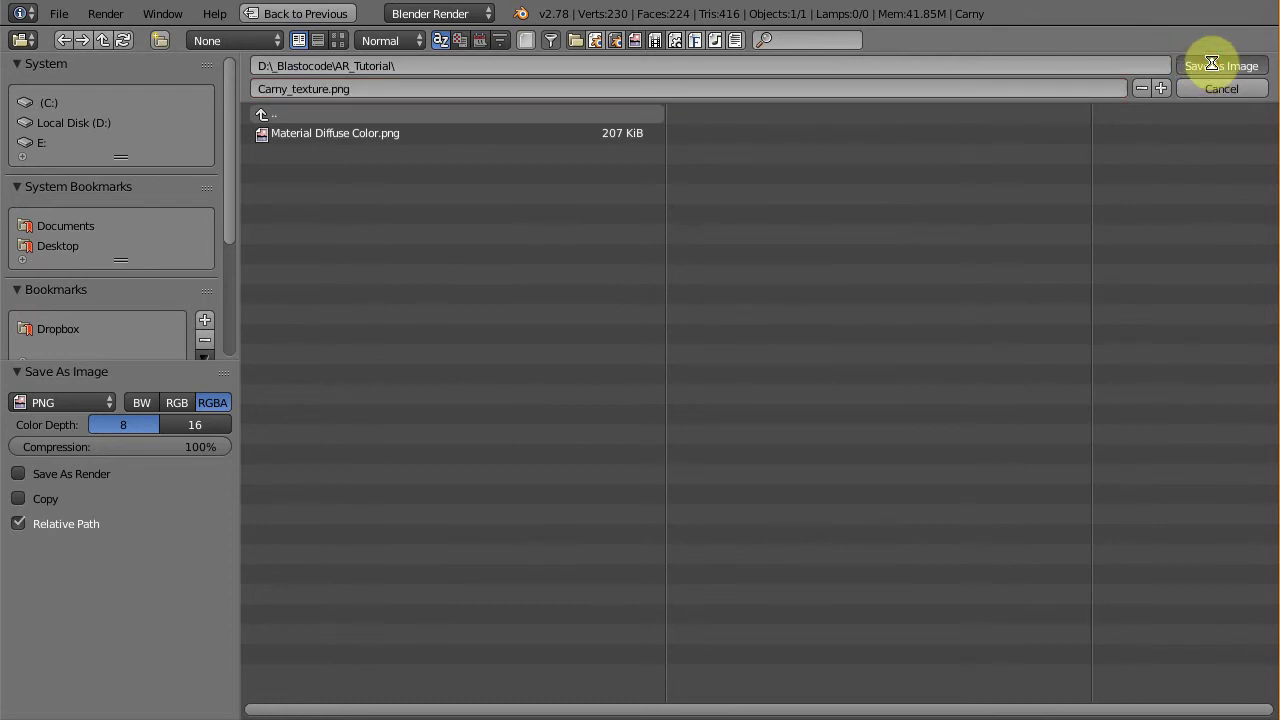
Save the painted texture as Carny_texture.png and switch the plant to Object Mode
left_click(1212, 64)
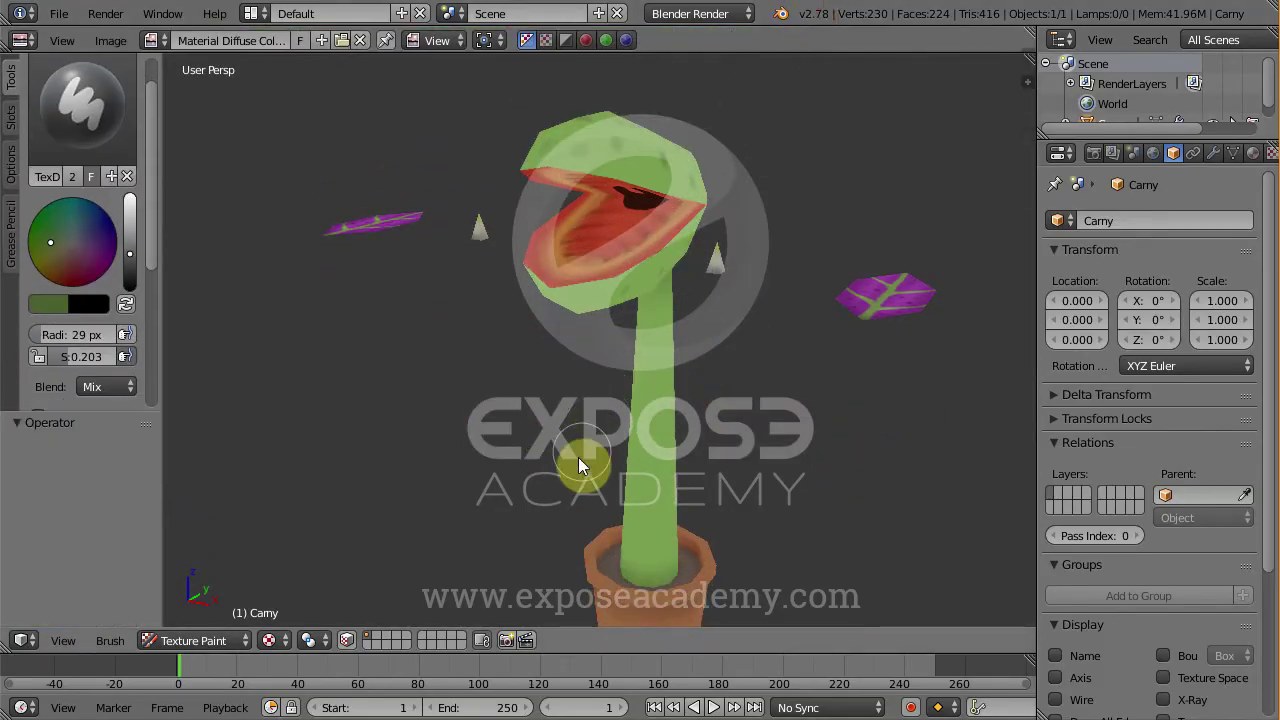
middle_click_drag(578, 457, 559, 466)
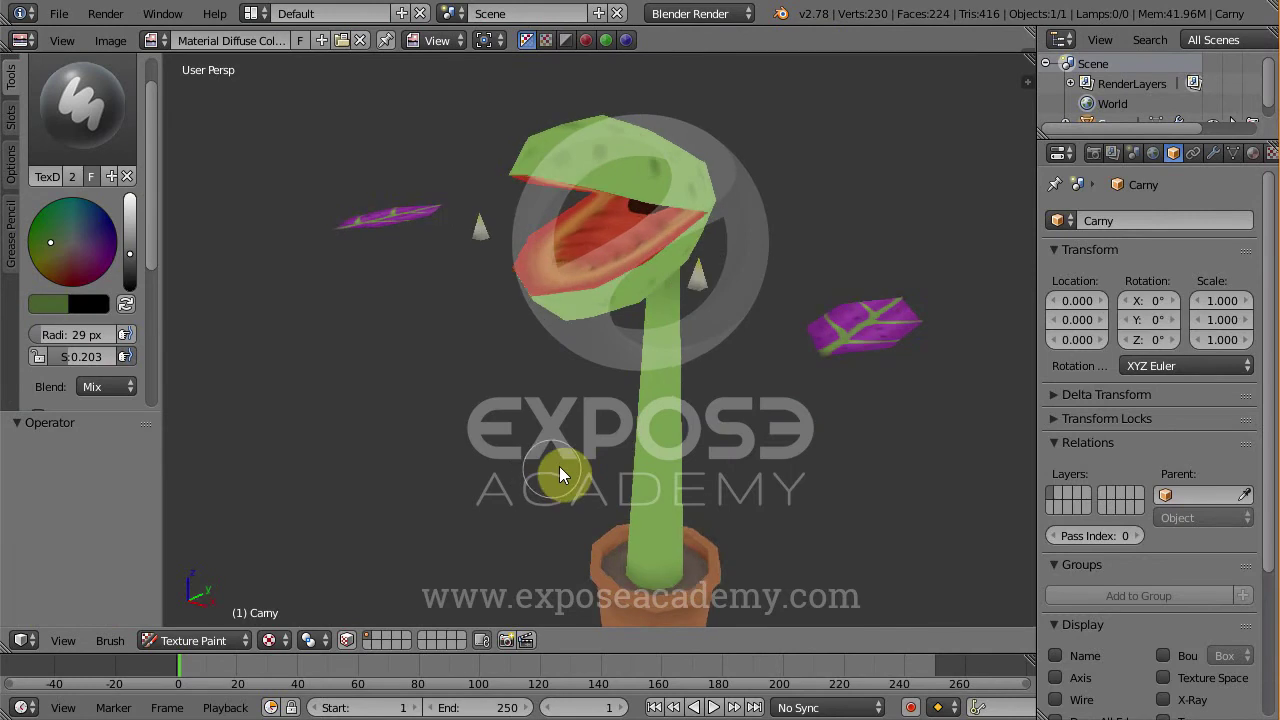
left_click(197, 645)
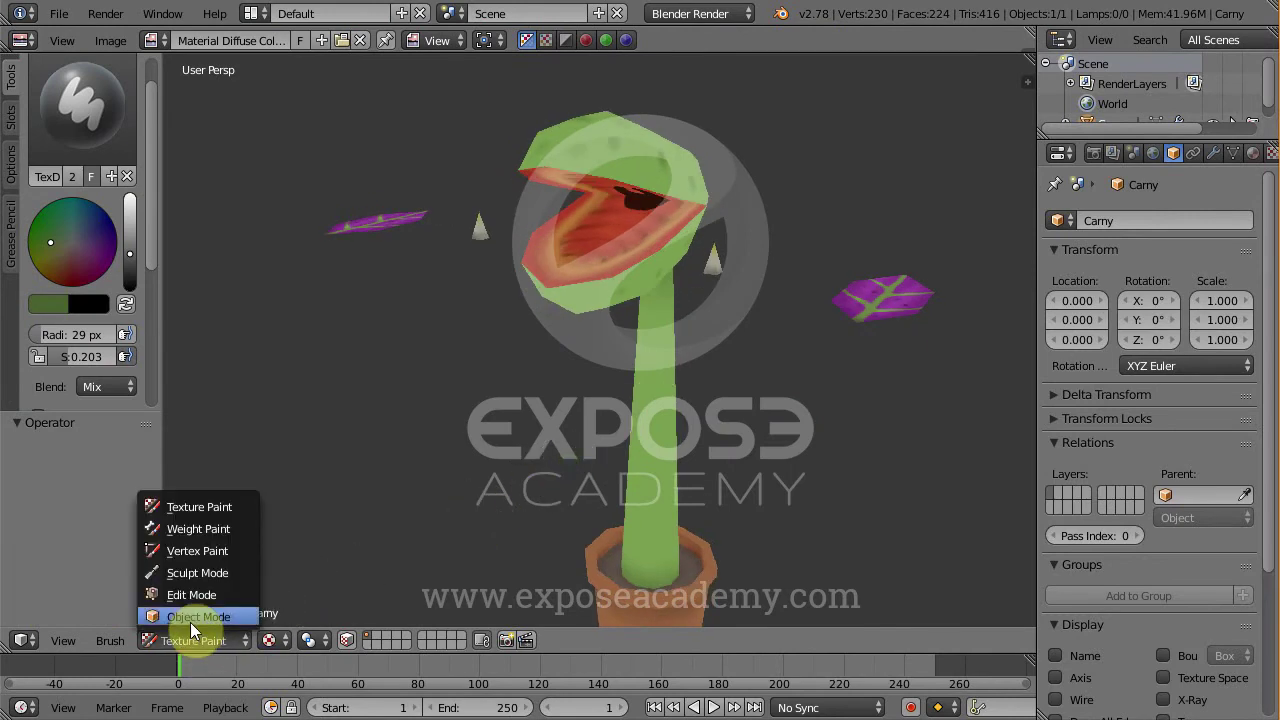
left_click(190, 618)
Widen the Properties editor and show the plant's Diffuse Color texture settings
mouse_move(657, 480)
middle_mouse_down()
mouse_move(611, 457)
mouse_move(643, 451)
middle_mouse_up()
left_click_drag(1037, 497, 996, 494)
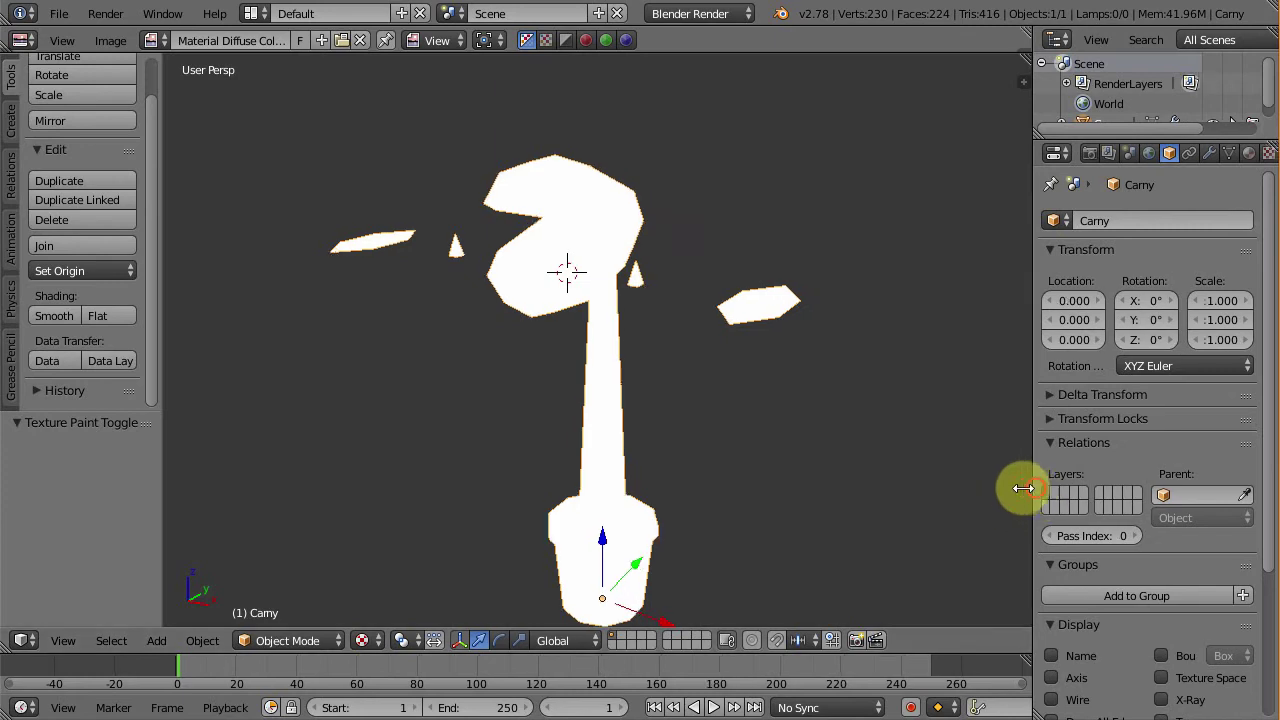
left_click(1230, 155)
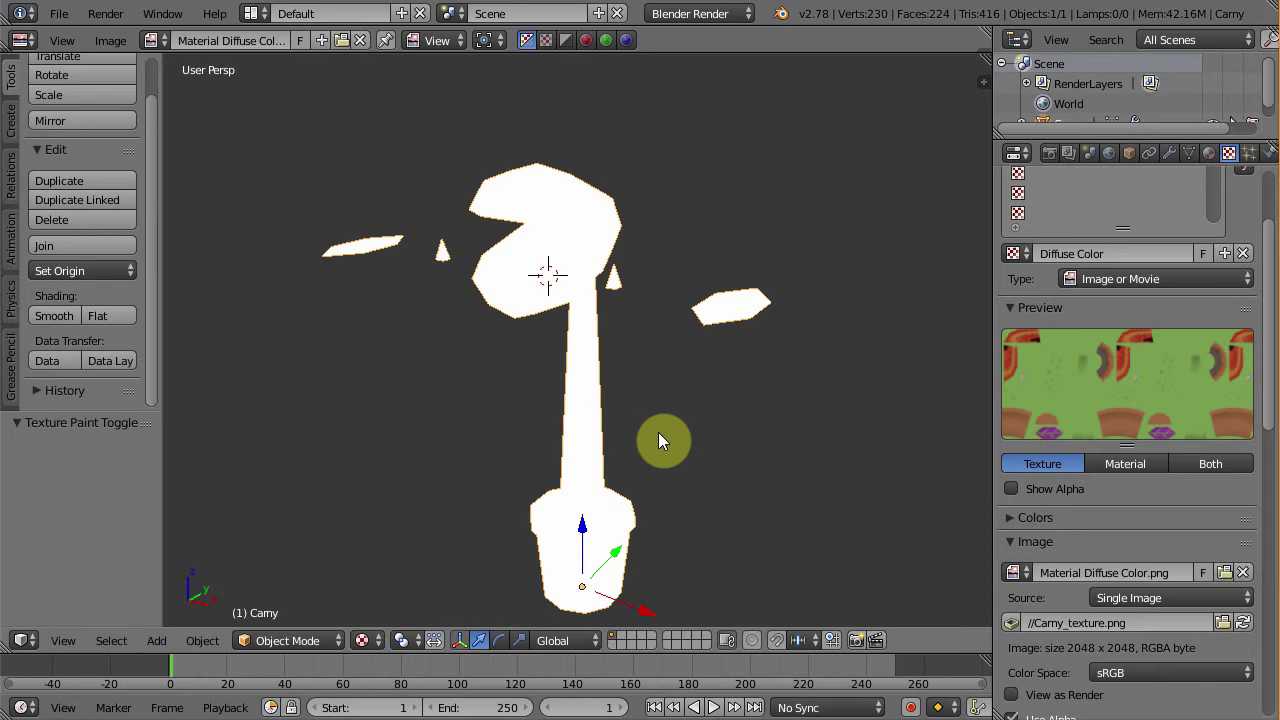
In the N sidebar's Shading panel, change viewport shading from Multitexture to GLSL
key("n")
scroll(892, 452, "down", 1)
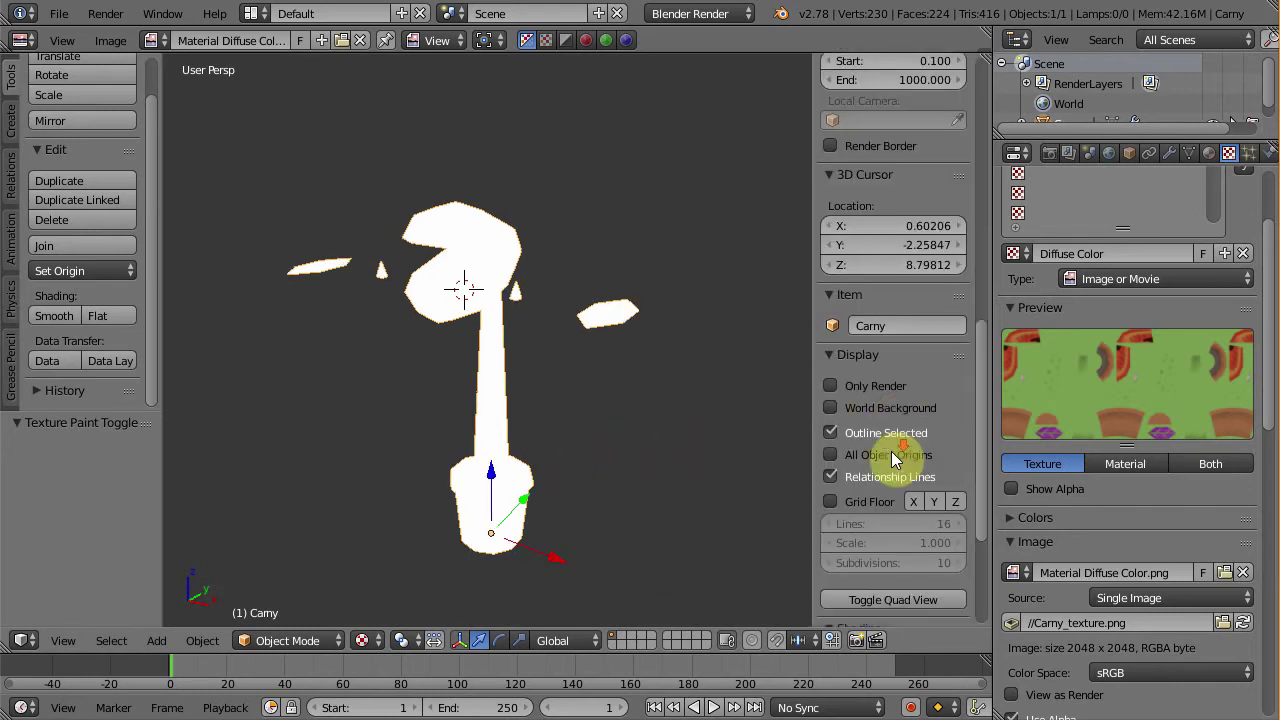
scroll(893, 457, "down", 3)
scroll(880, 457, "down", 2)
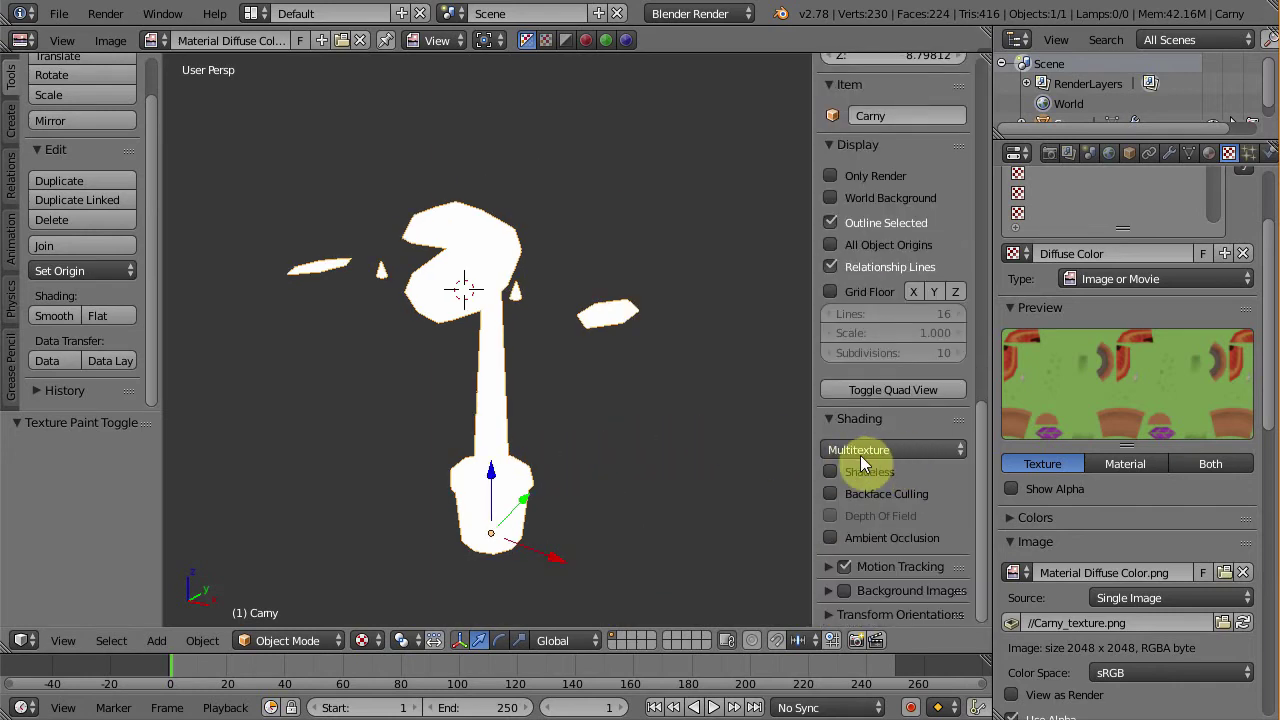
left_click(861, 455)
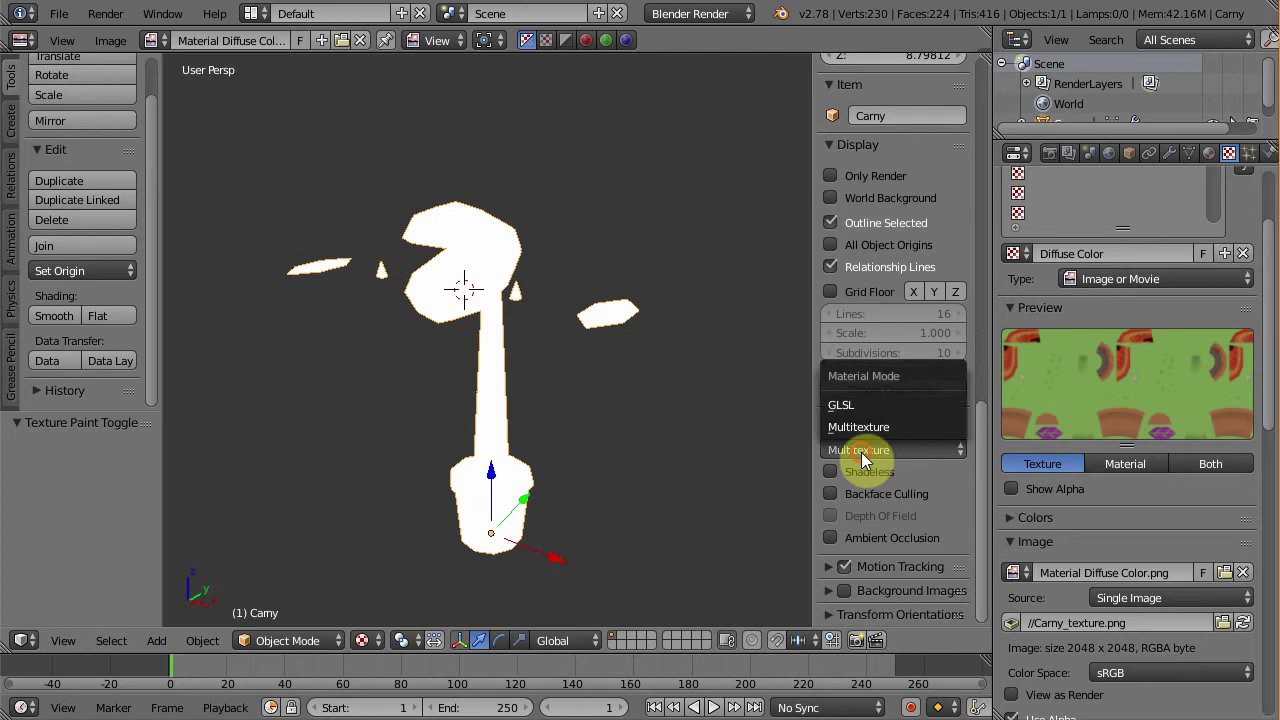
left_click(842, 404)
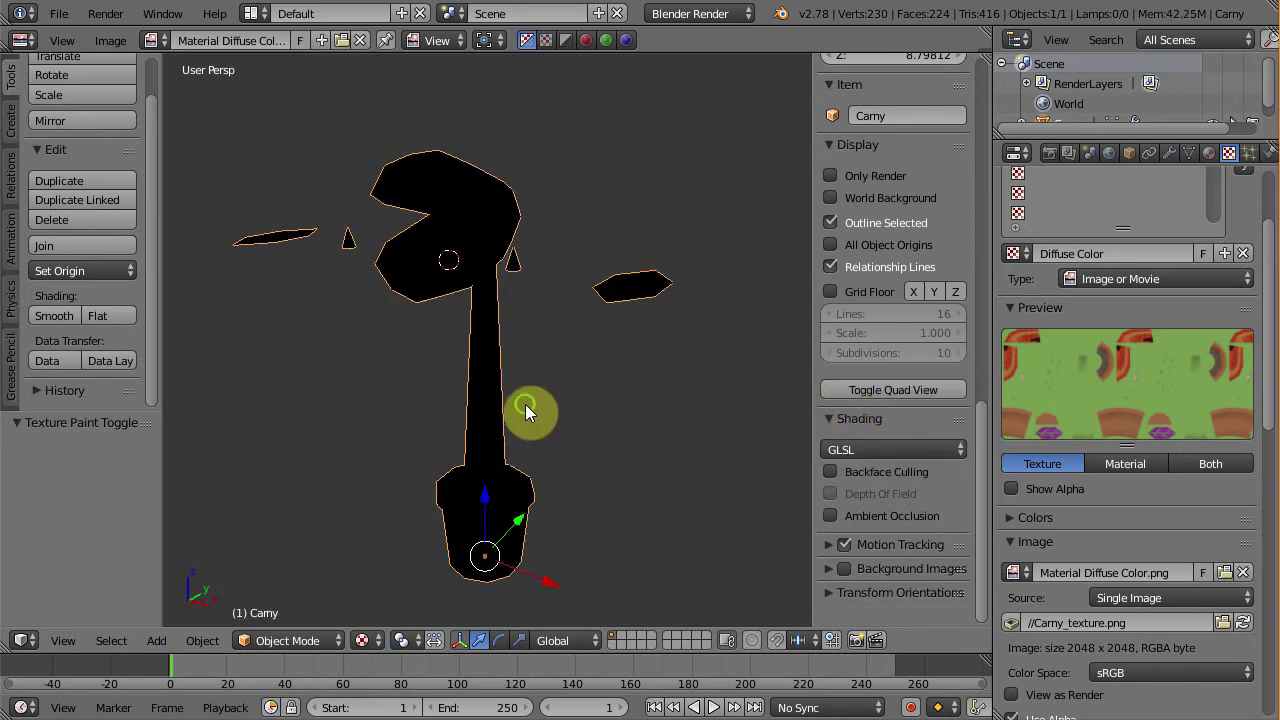
mouse_move(528, 408)
middle_mouse_down()
mouse_move(694, 409)
mouse_move(496, 406)
mouse_move(509, 396)
middle_mouse_up()
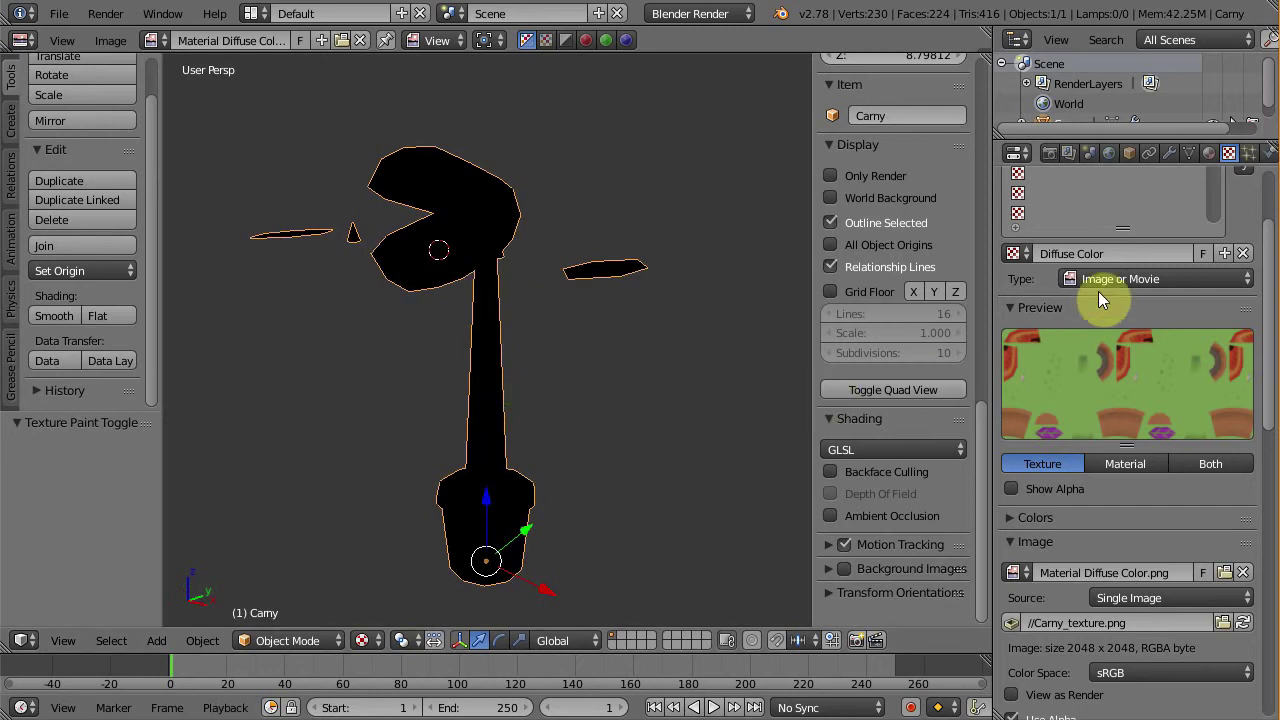
Tick Shadeless on the plant's material and orbit to inspect the fully textured model
left_click(1209, 155)
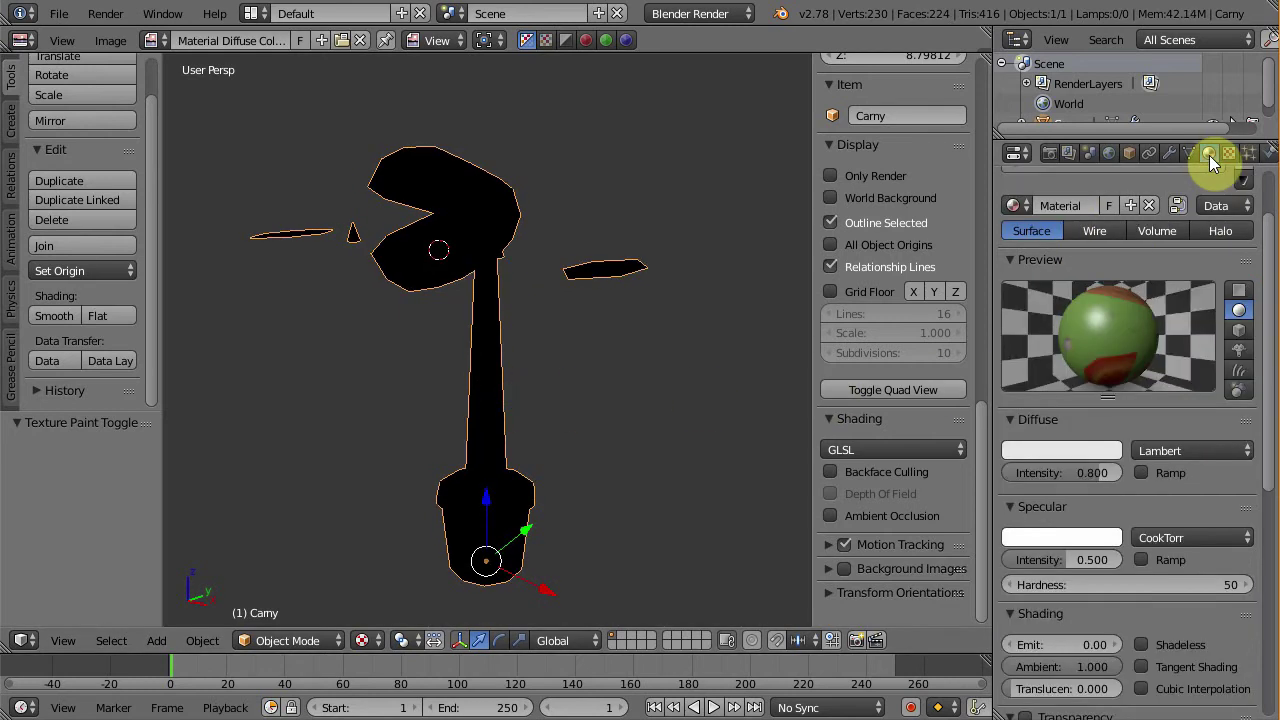
scroll(1180, 540, "down", 1)
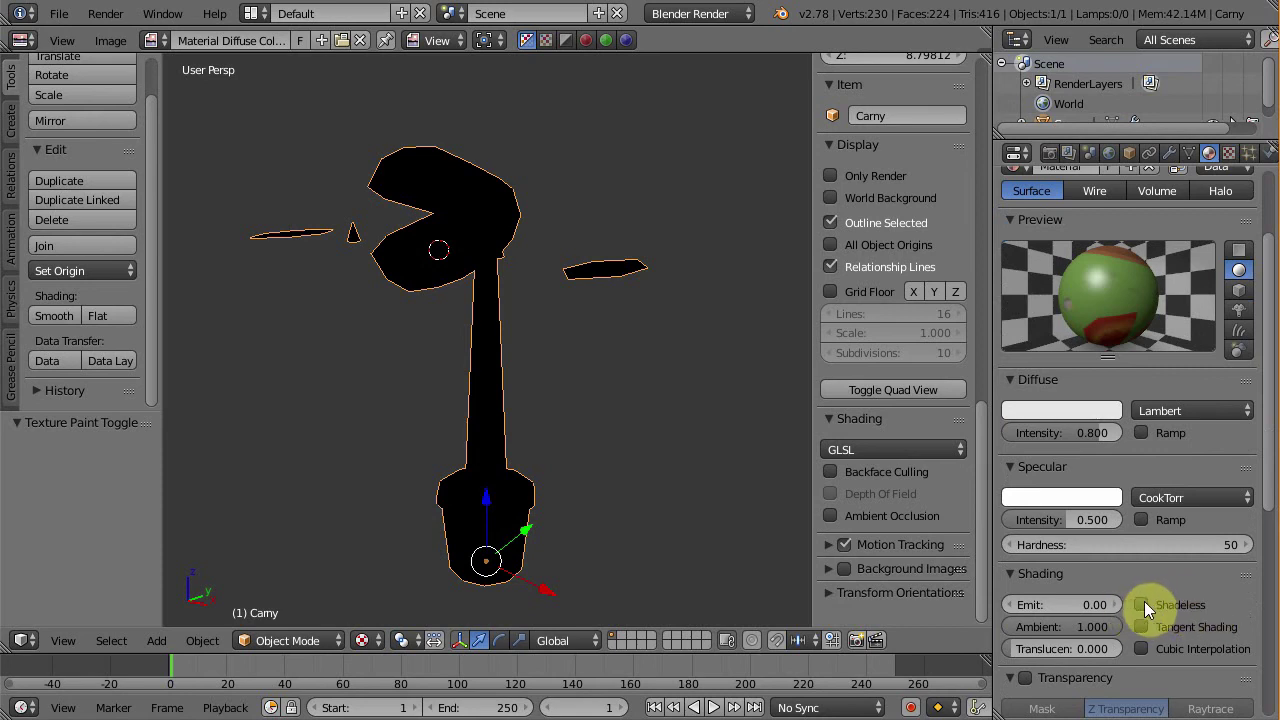
left_click(1144, 602)
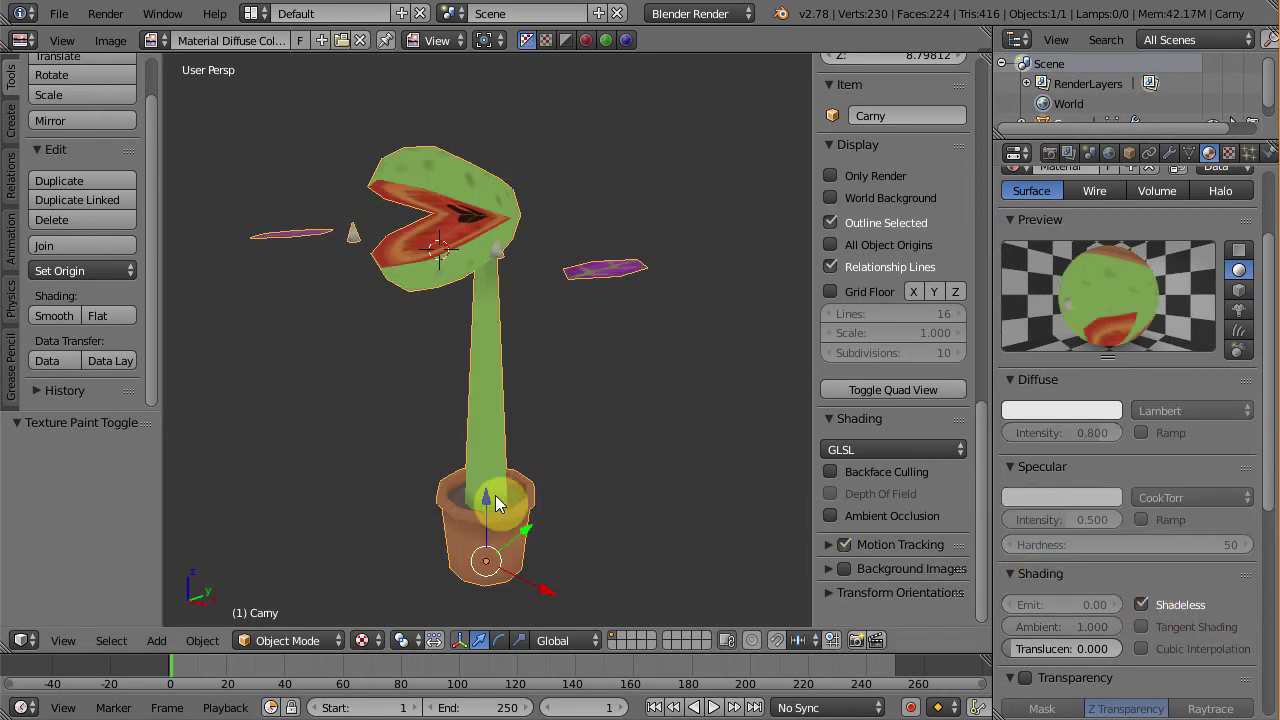
mouse_move(495, 495)
middle_mouse_down()
mouse_move(721, 501)
mouse_move(400, 508)
mouse_move(547, 495)
middle_mouse_up()
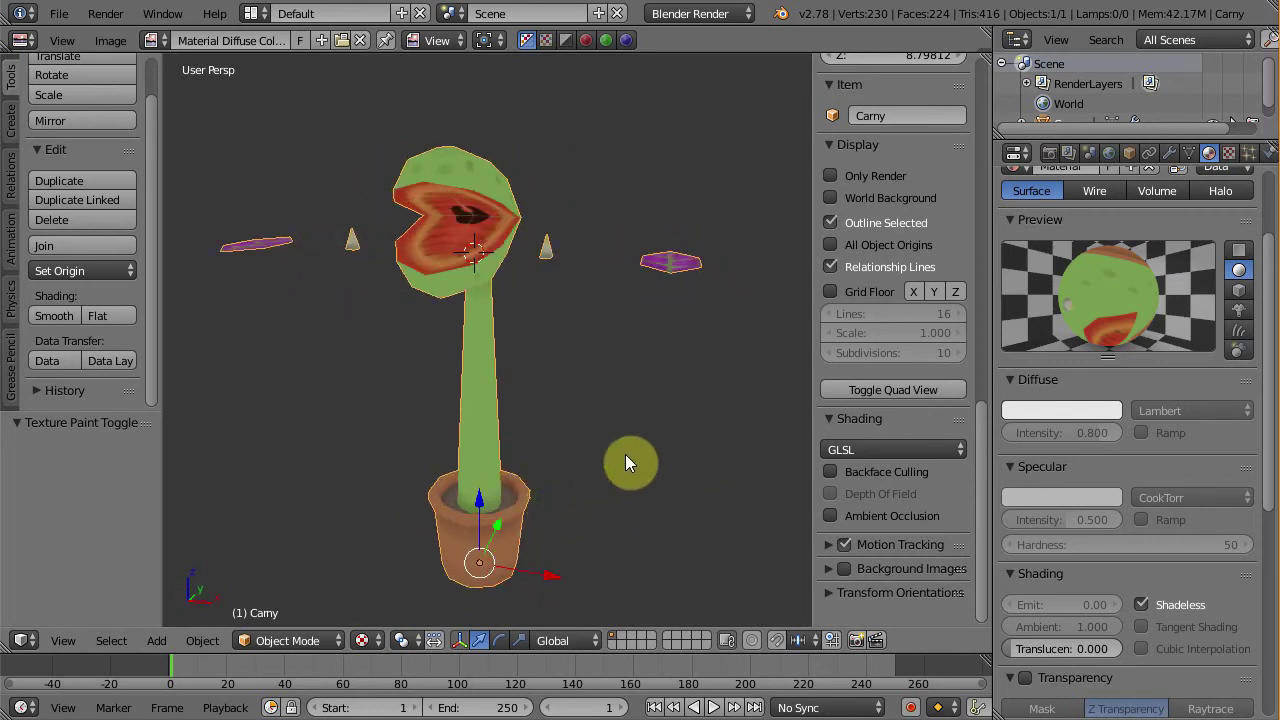
mouse_move(625, 454)
middle_mouse_down()
mouse_move(491, 457)
mouse_move(543, 454)
middle_mouse_up()
scroll(443, 223, "up", 1)
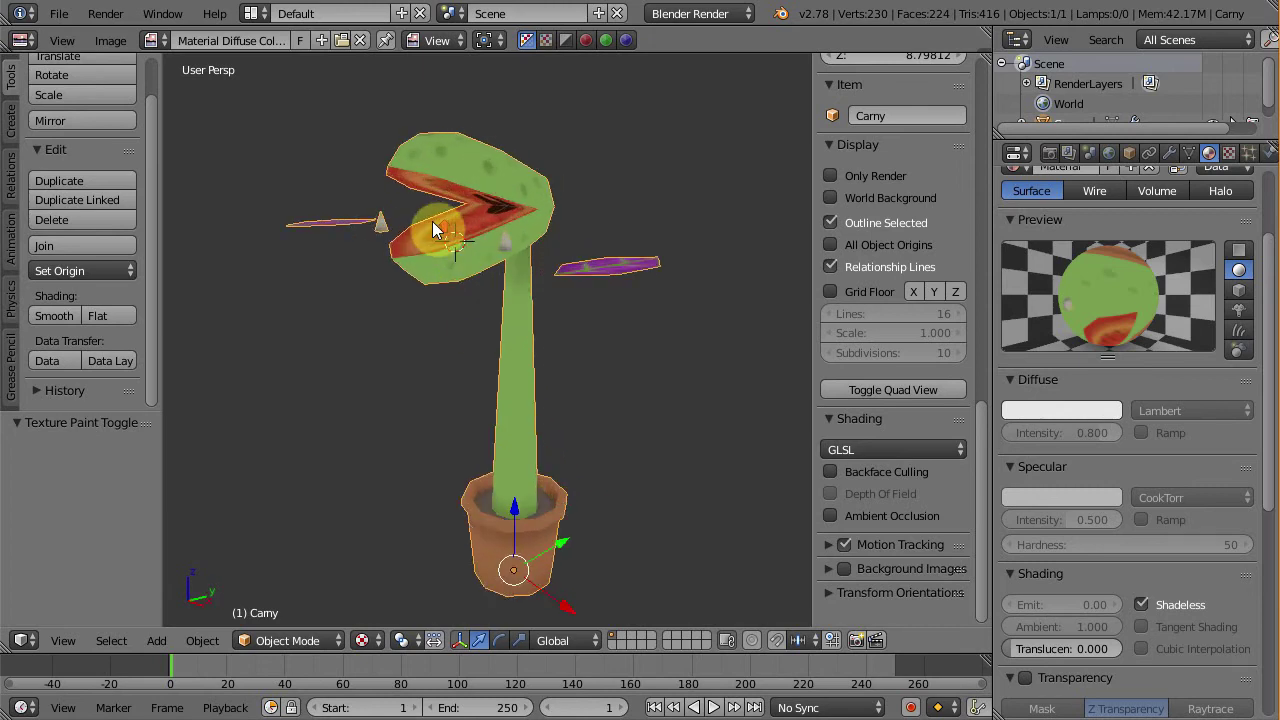
scroll(507, 277, "up", 2)
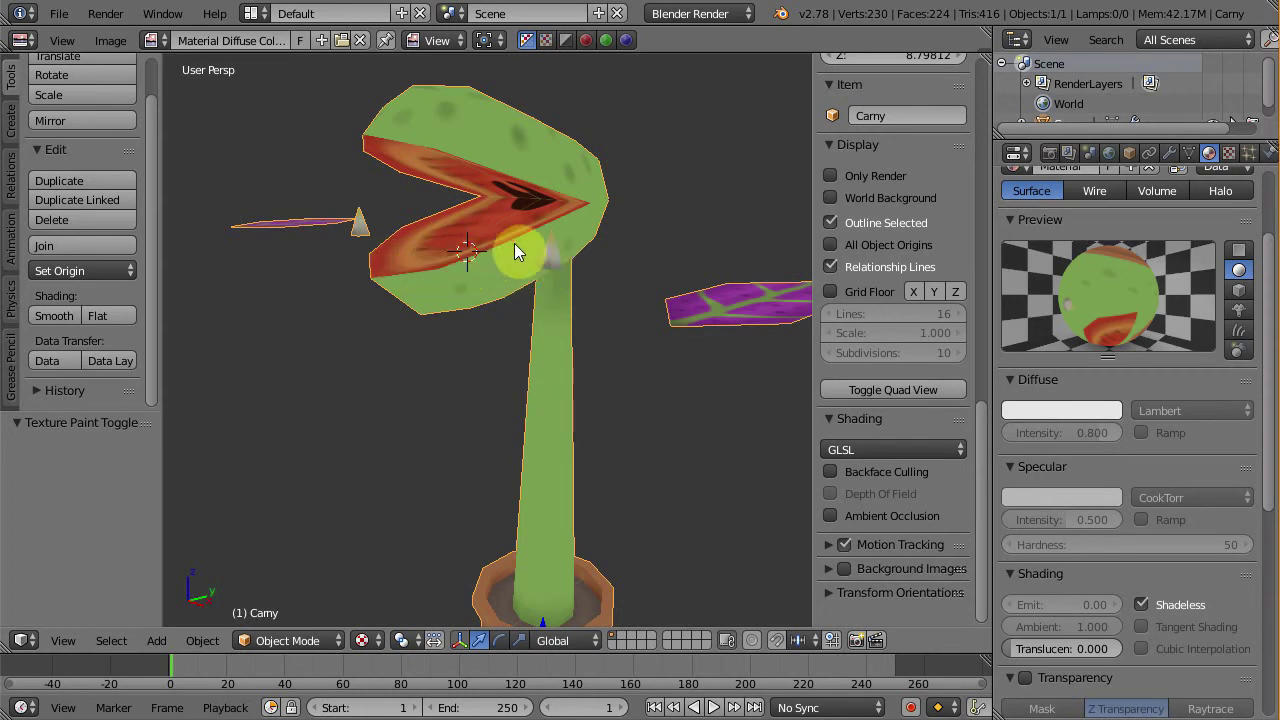
In Edit Mode, allow selecting hidden vertices and select the whole cone tooth with L
key("Tab")
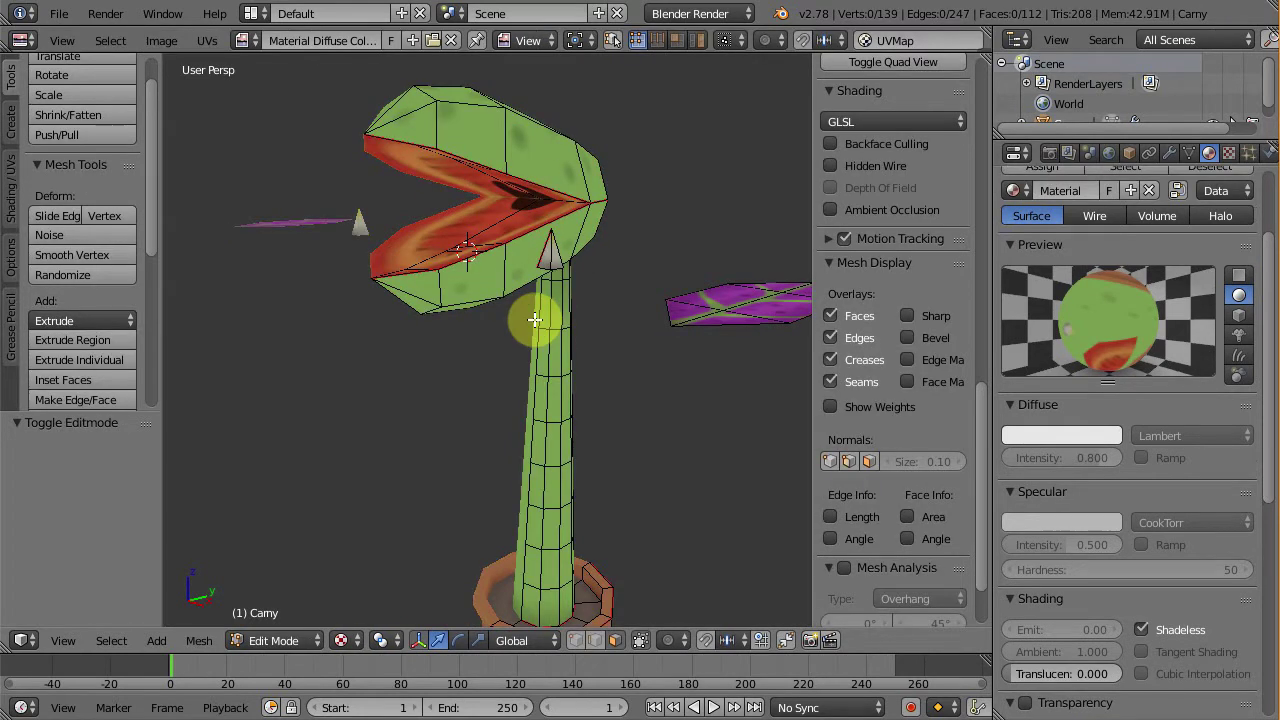
middle_click_drag(551, 300, 553, 320)
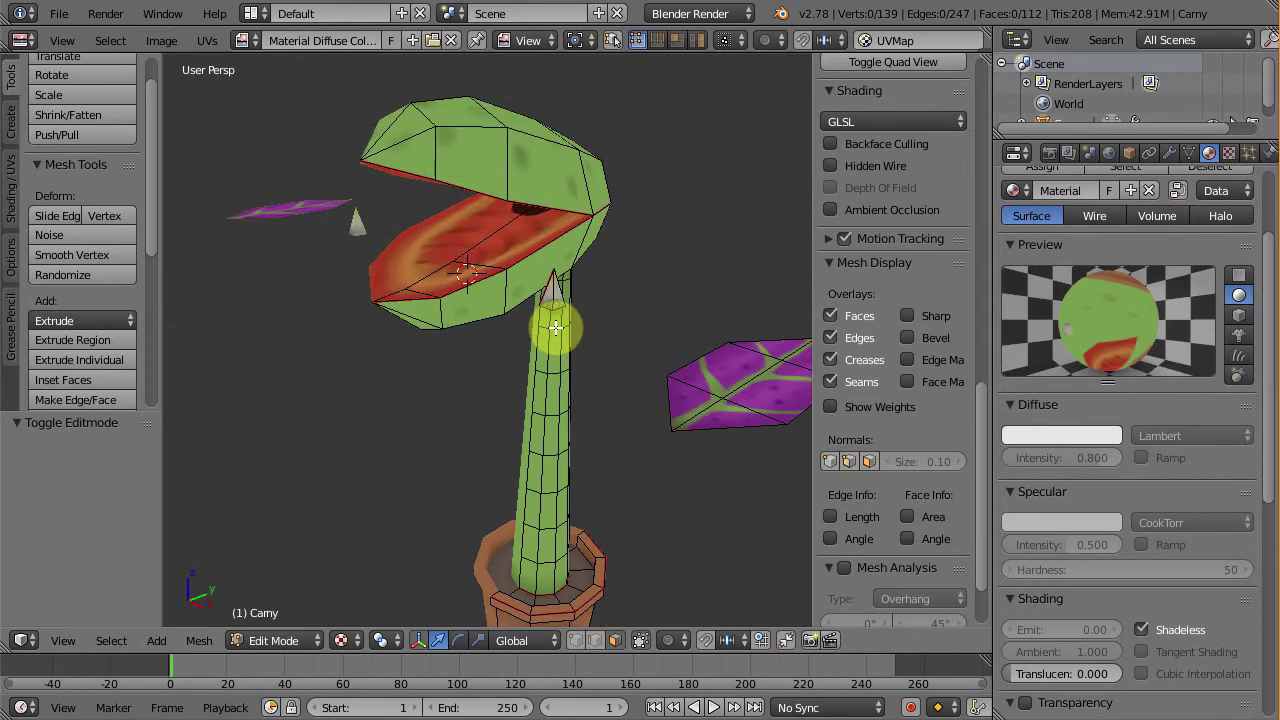
scroll(554, 310, "up", 2)
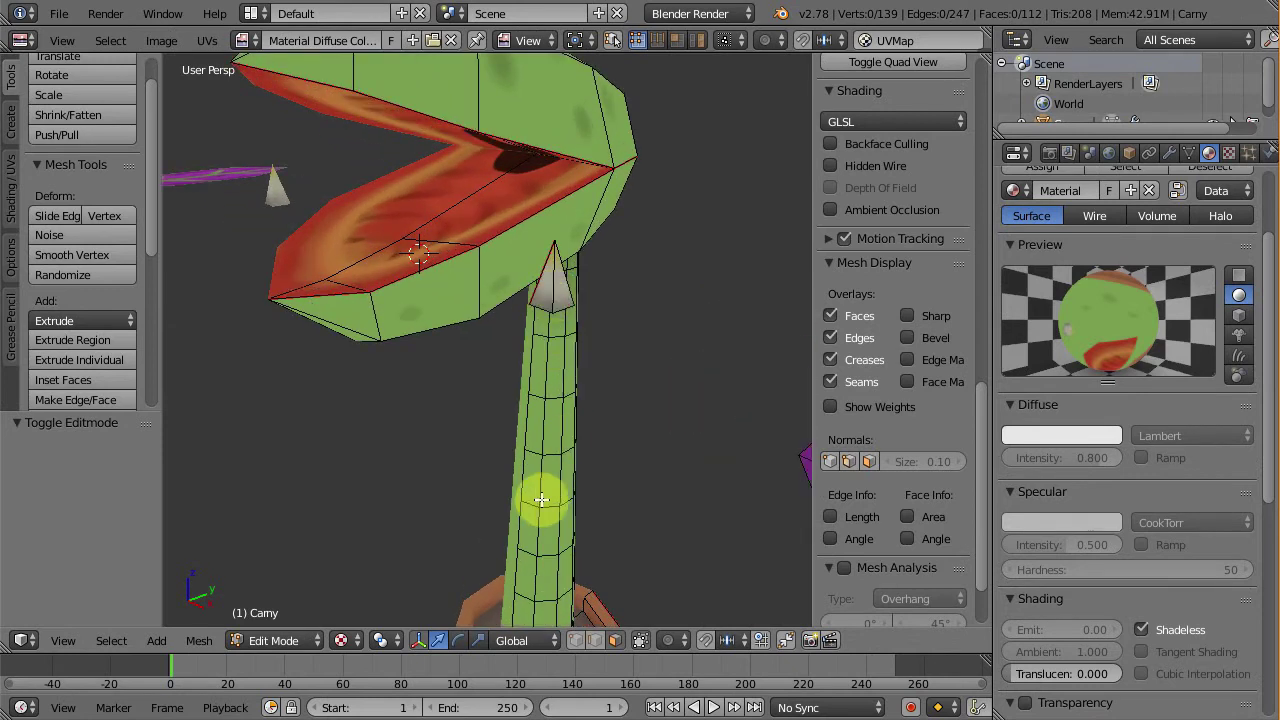
left_click(575, 640)
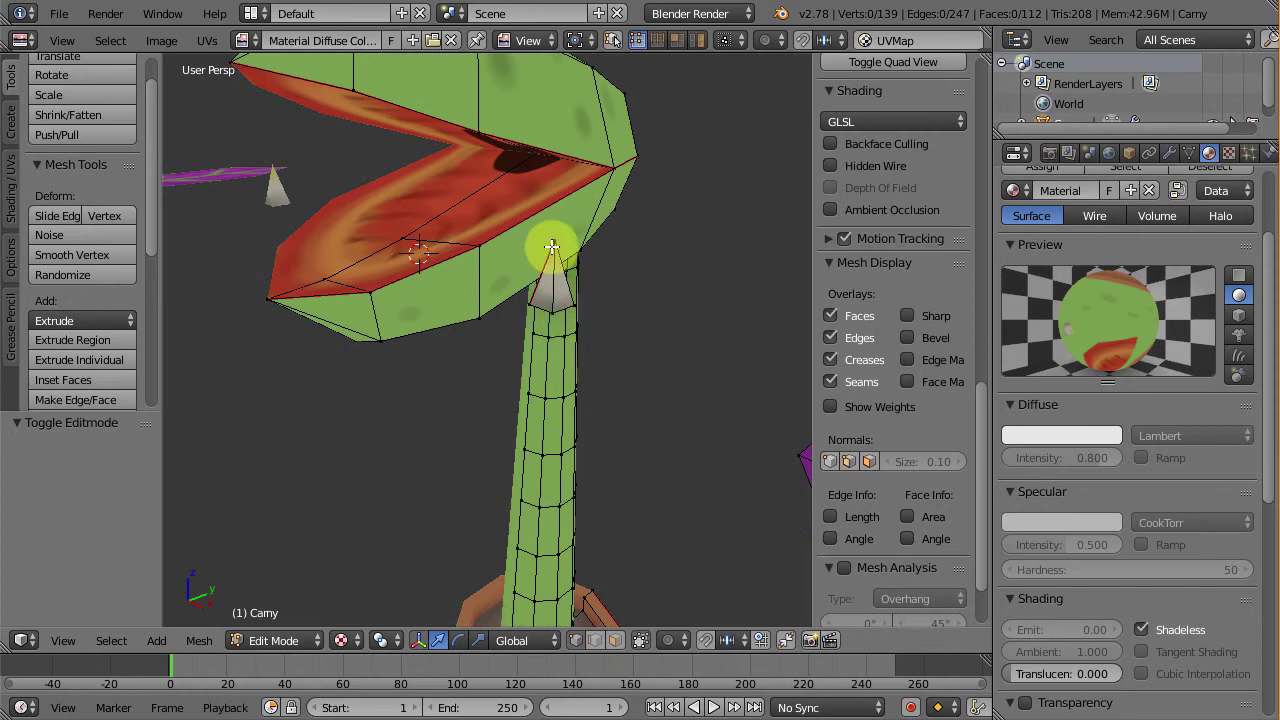
key("a")
key("a")
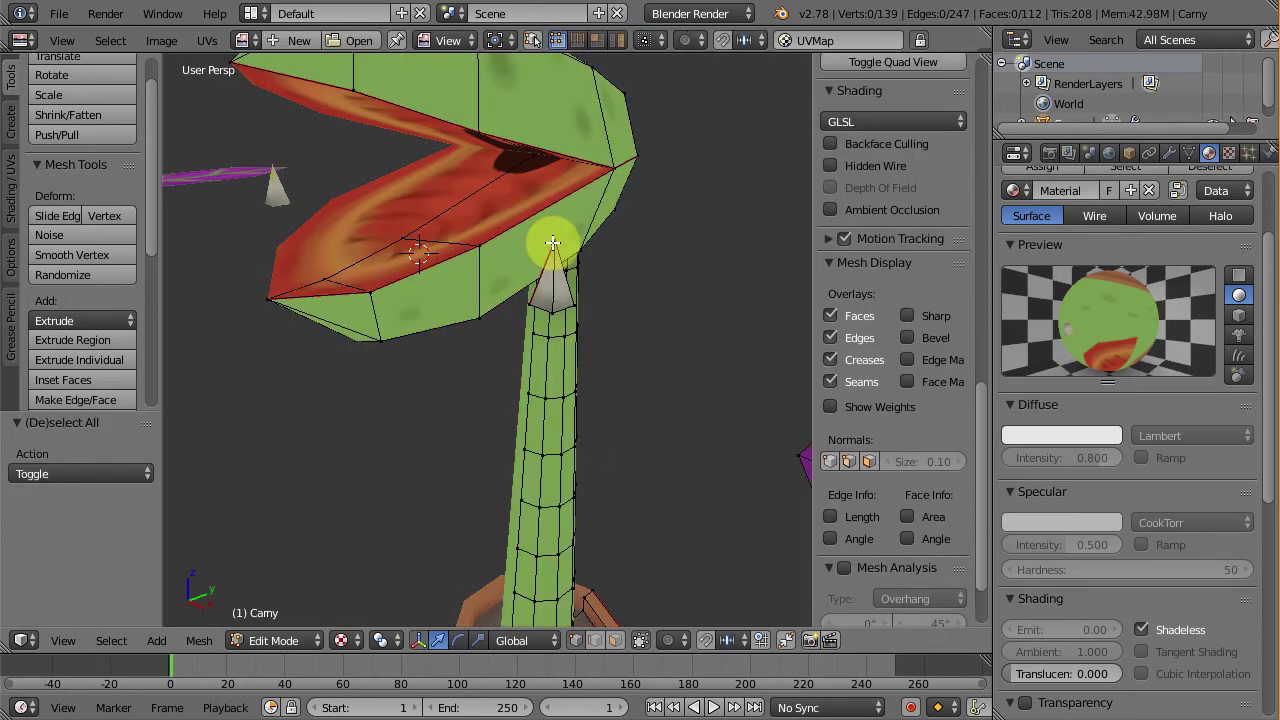
key("l")
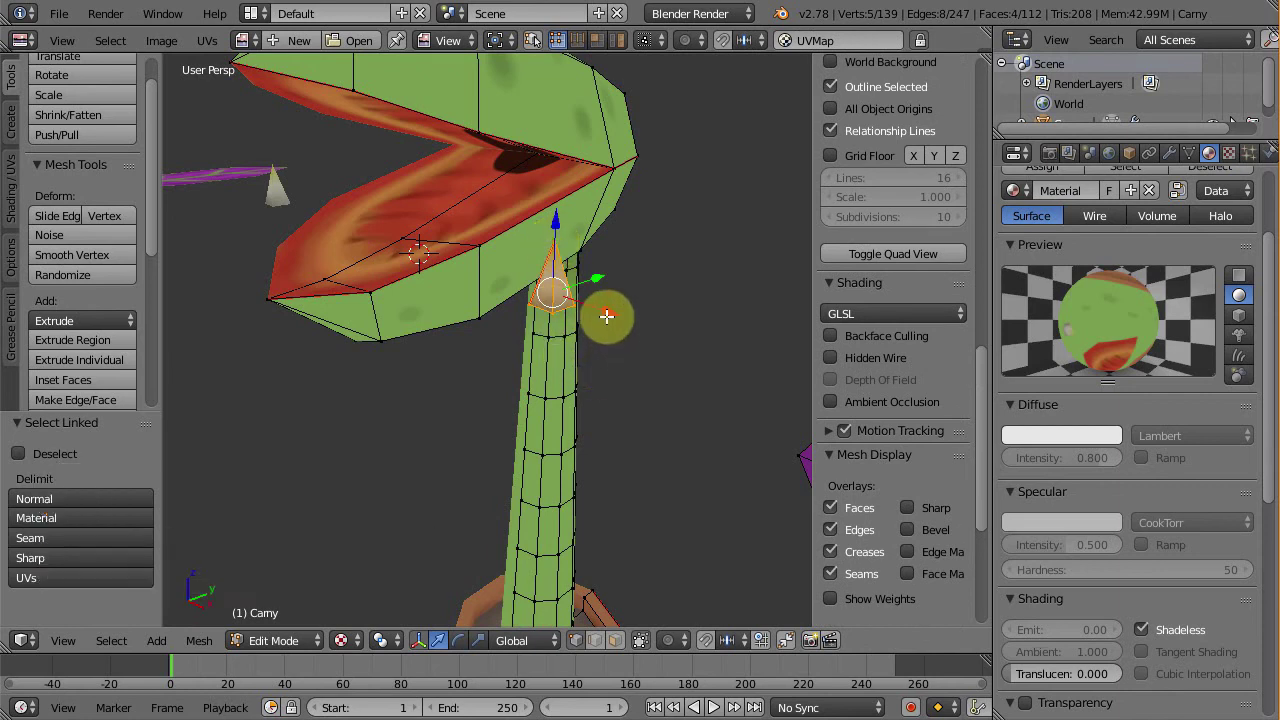
Move the tooth along X and tilt it about 19 degrees
key("g")
key("x")
left_click(468, 284)
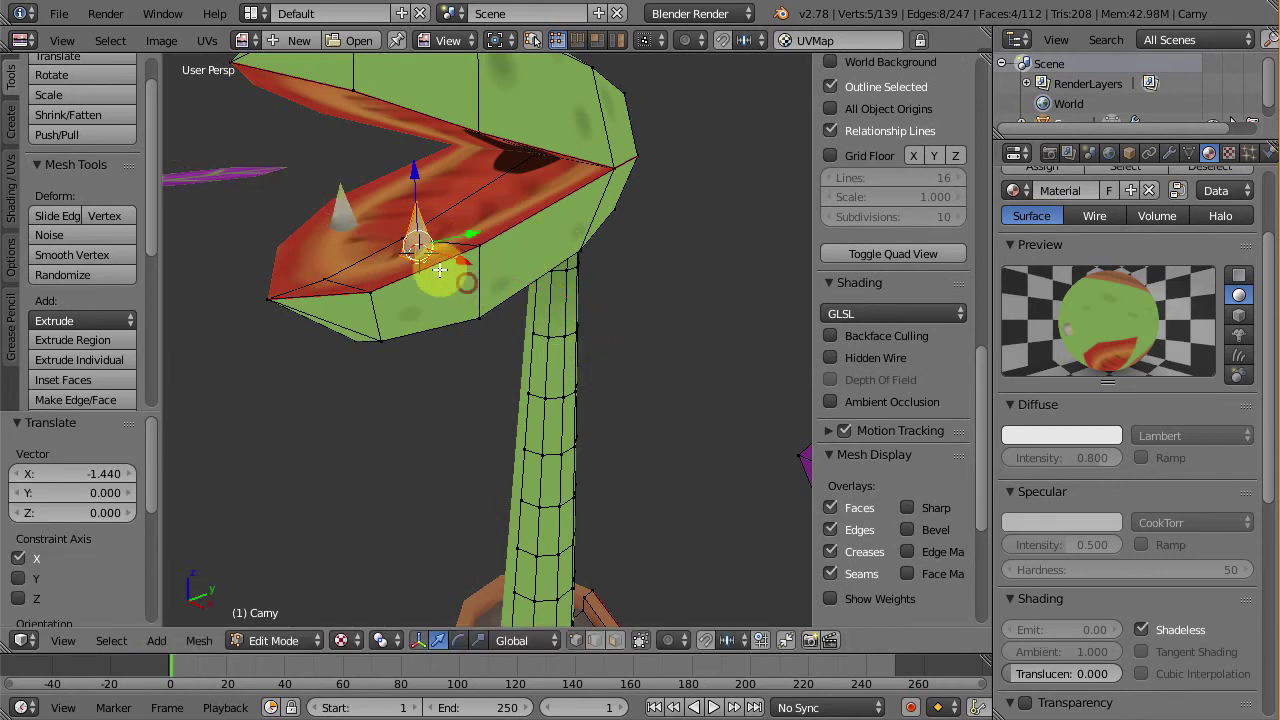
middle_click_drag(437, 271, 434, 271)
key("r")
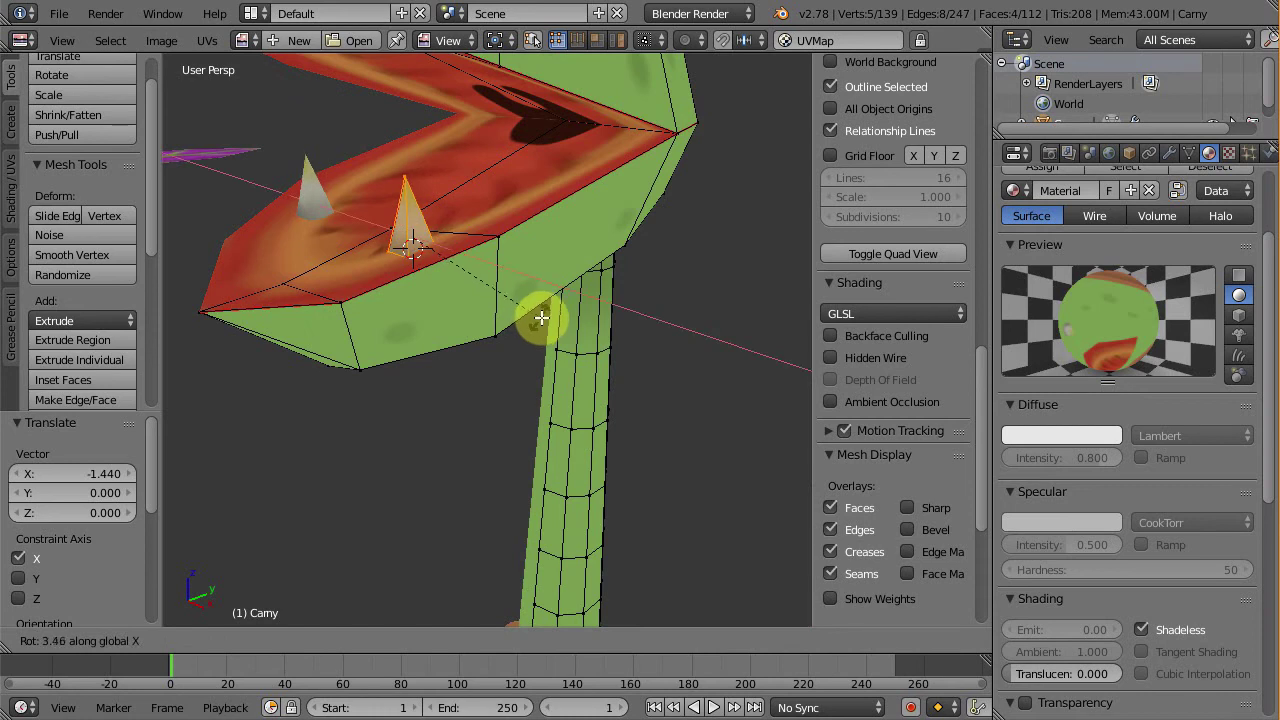
left_click(526, 273)
mouse_move(523, 271)
middle_mouse_down()
mouse_move(451, 329)
mouse_move(371, 329)
mouse_move(404, 315)
middle_mouse_up()
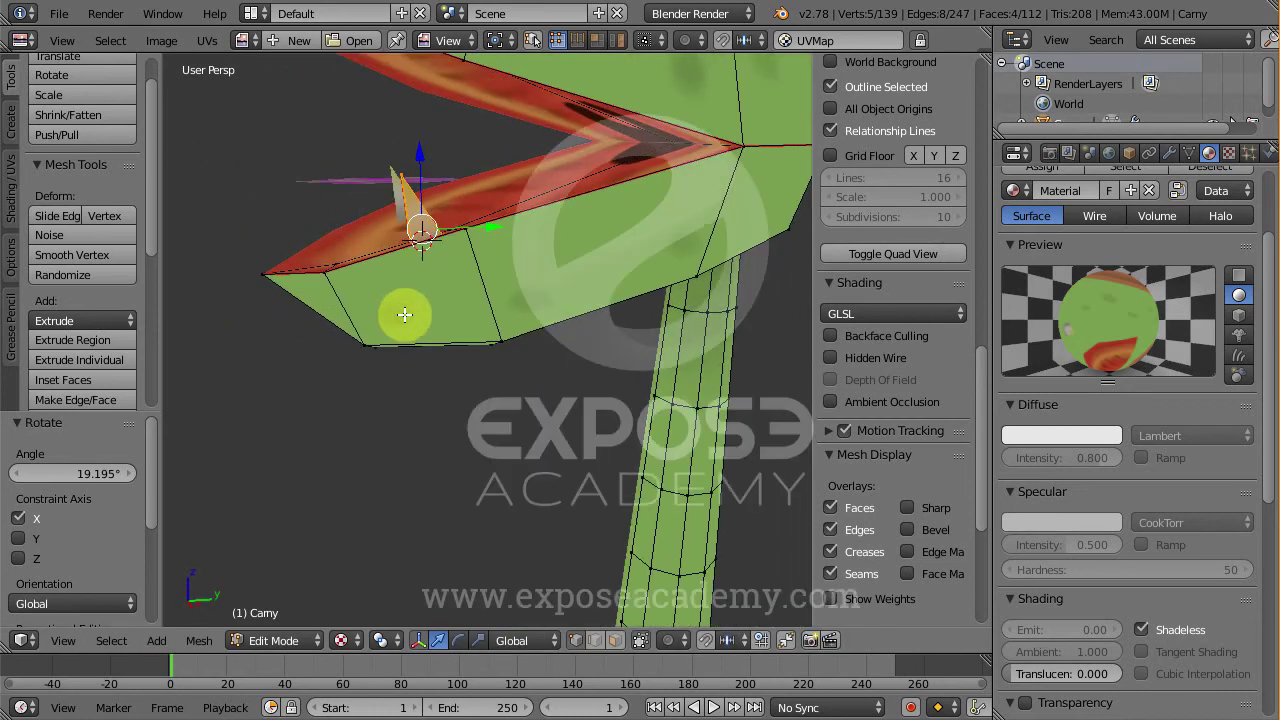
In Right Ortho wireframe, place the tooth at the lip's front and duplicate it three times along the jaw
key("KP_3")
key("z")
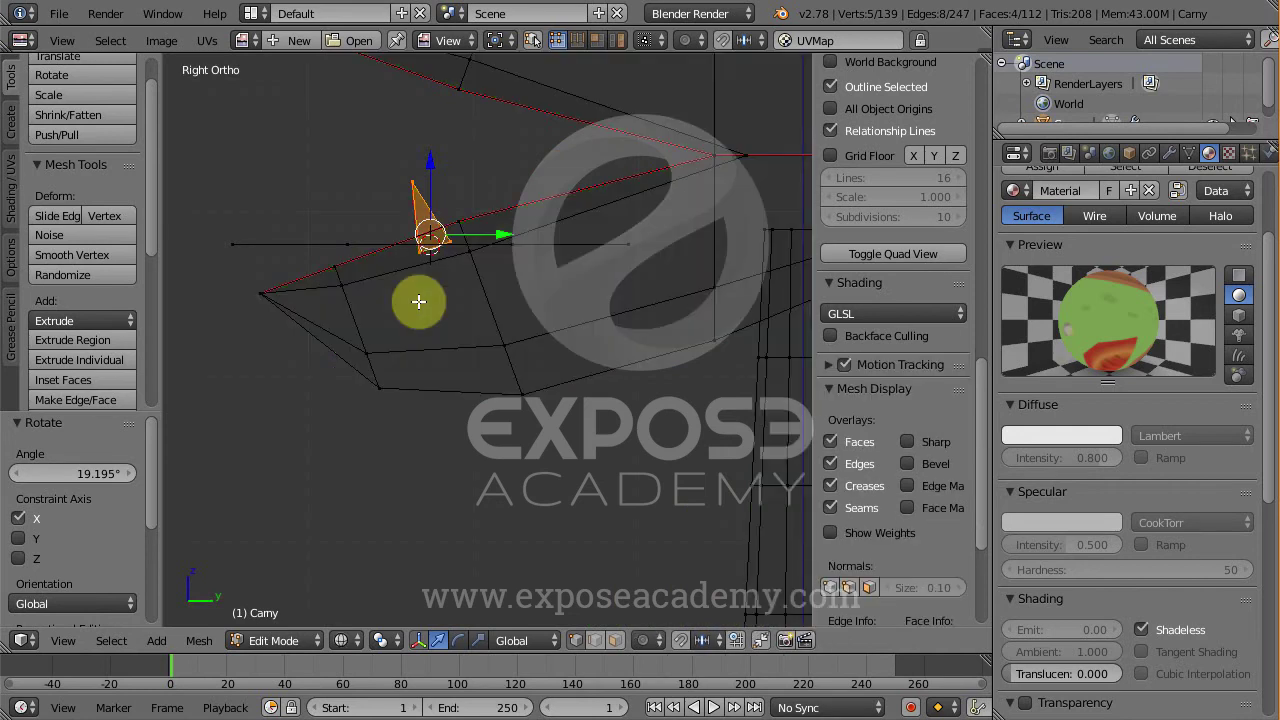
key("g")
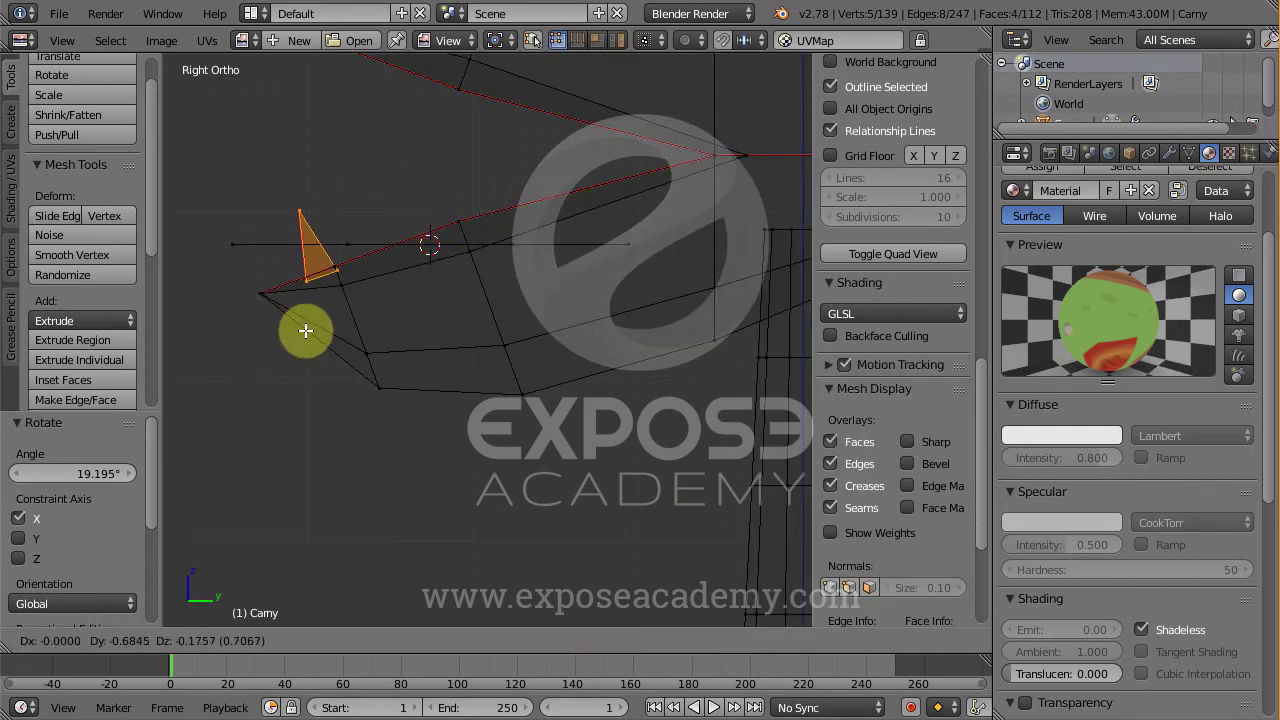
left_click(305, 330)
key("shift+d")
left_click(370, 307)
key("shift+d")
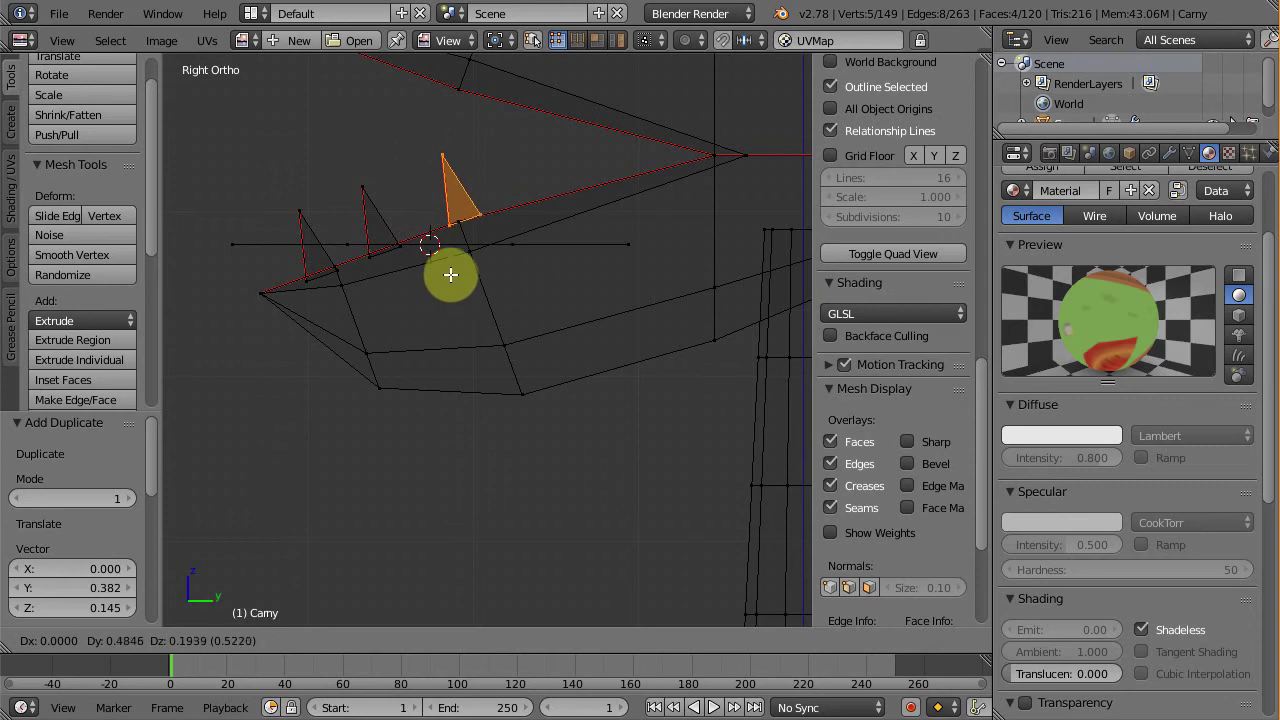
left_click(453, 281)
key("shift+d")
left_click(540, 256)
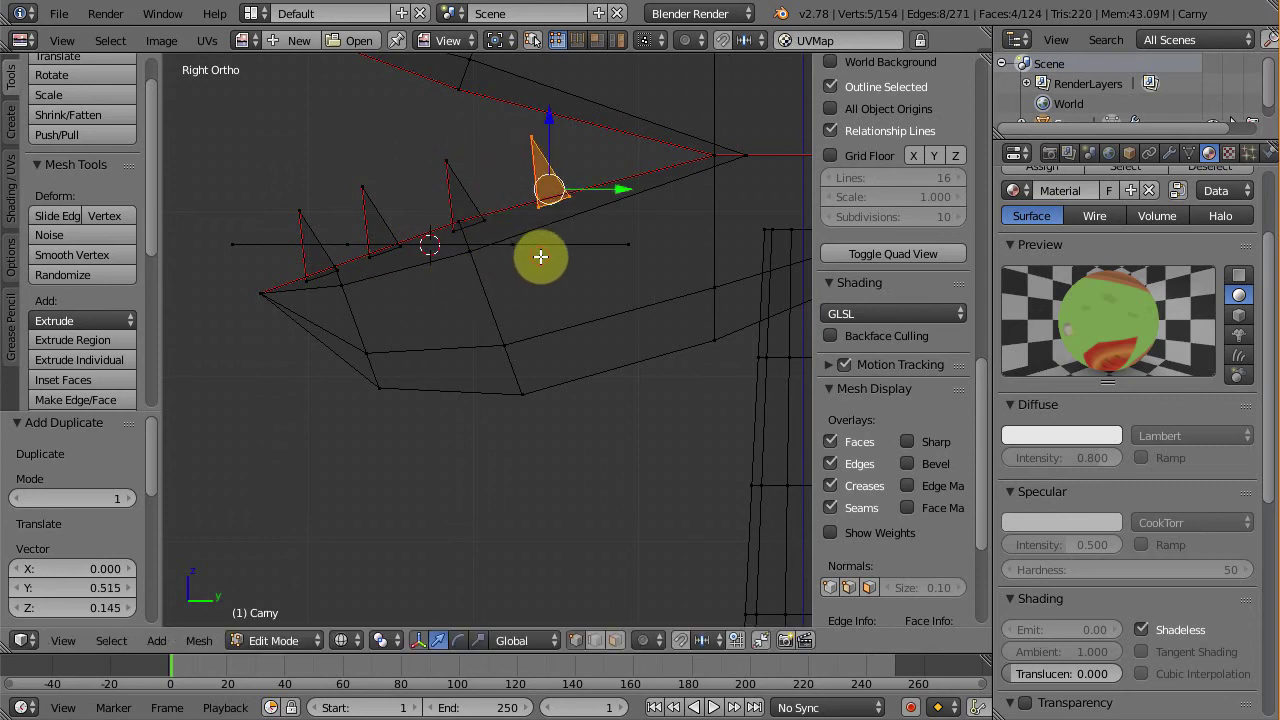
Add another tooth copy near the jaw hinge and adjust its position along X
key("shift+d")
left_click(620, 237)
scroll(465, 277, "down", 2)
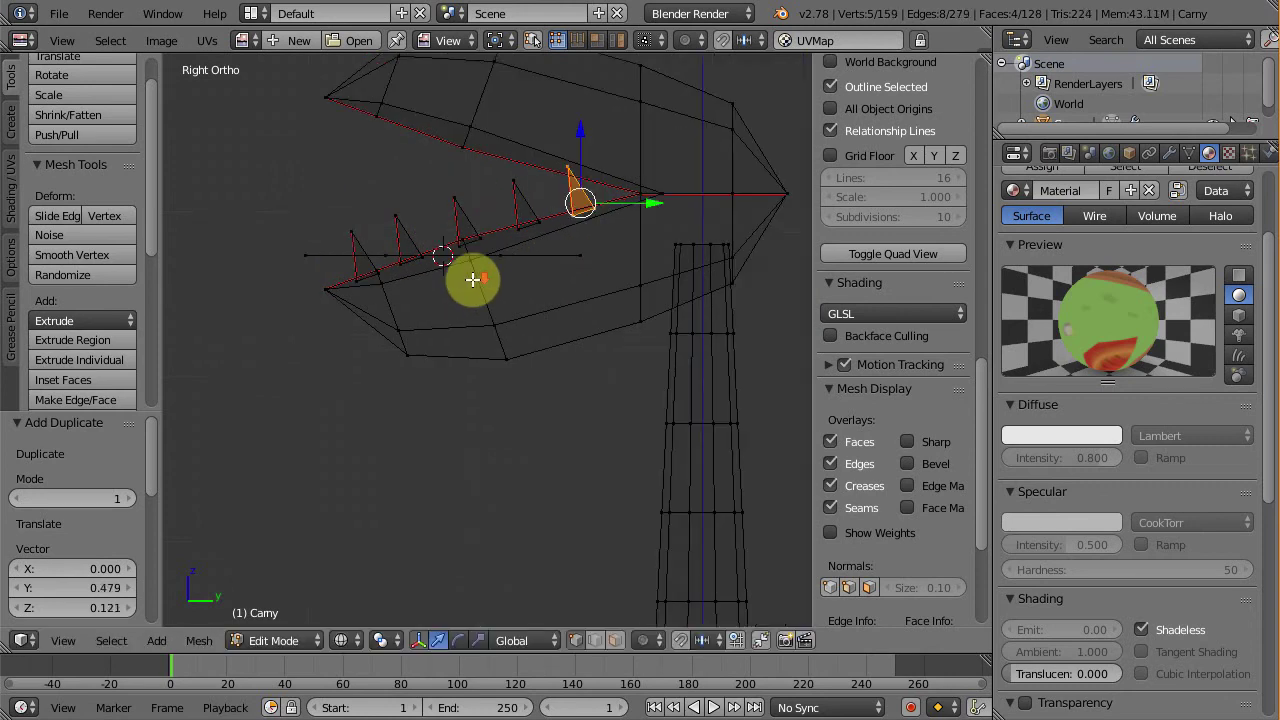
mouse_move(465, 277)
middle_mouse_down()
mouse_move(632, 287)
mouse_move(654, 311)
mouse_move(717, 206)
mouse_move(666, 288)
middle_mouse_up()
key("g")
key("x")
left_click(760, 220)
key("ctrl+z")
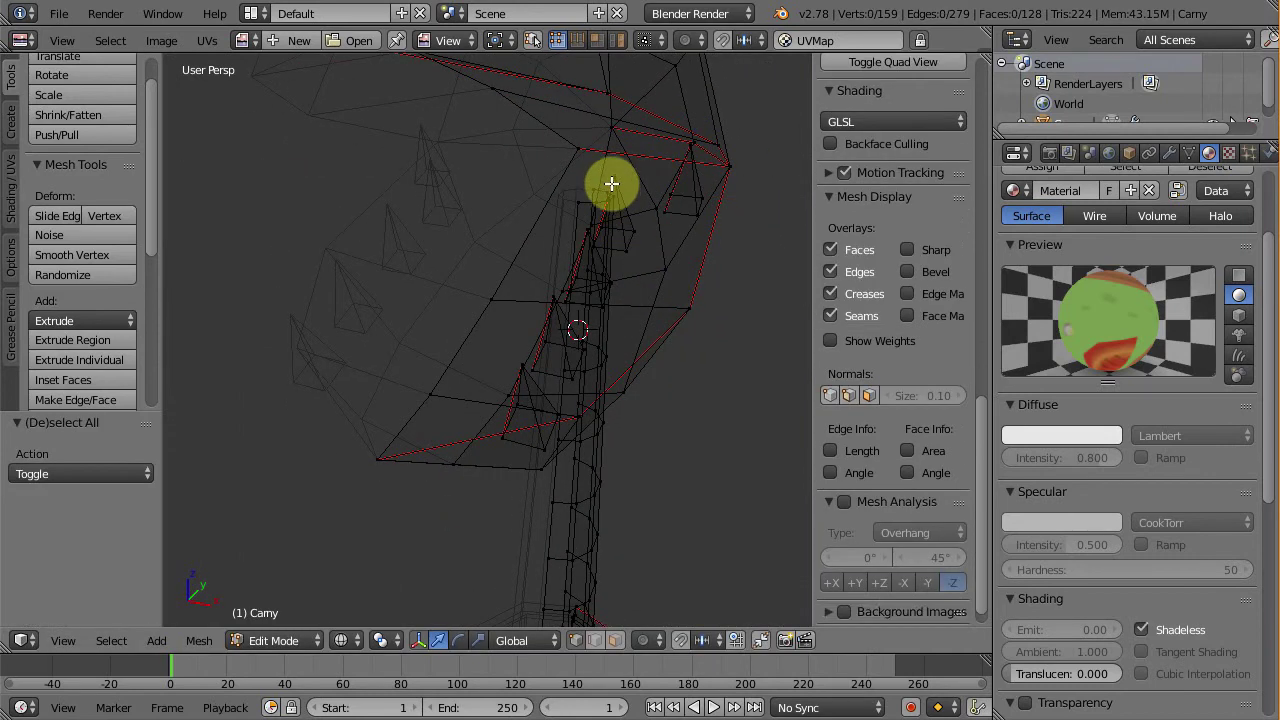
key("alt+z")
key("g")
key("x")
left_click(723, 237)
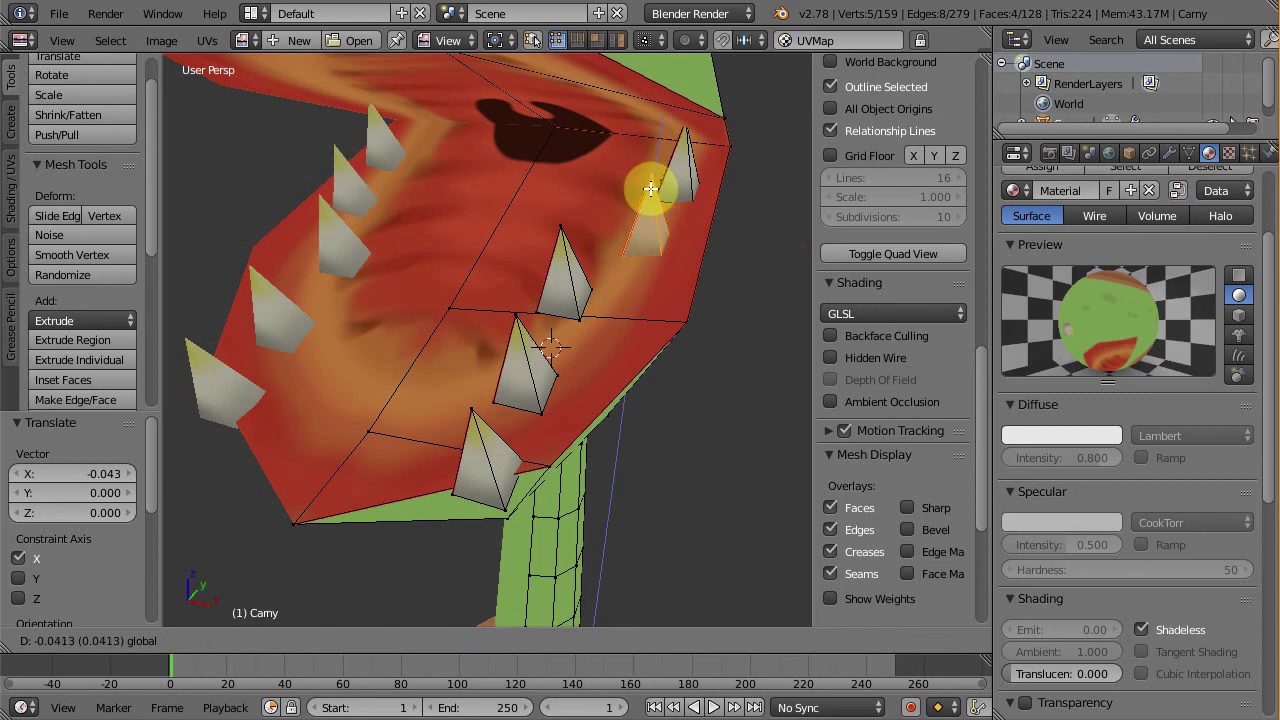
Try lowering the tooth along Z and moving another tooth, undoing and cancelling those moves
key("ctrl+z")
middle_click_drag(674, 206, 720, 194)
key("g")
key("z")
left_click(744, 189)
key("ctrl+z")
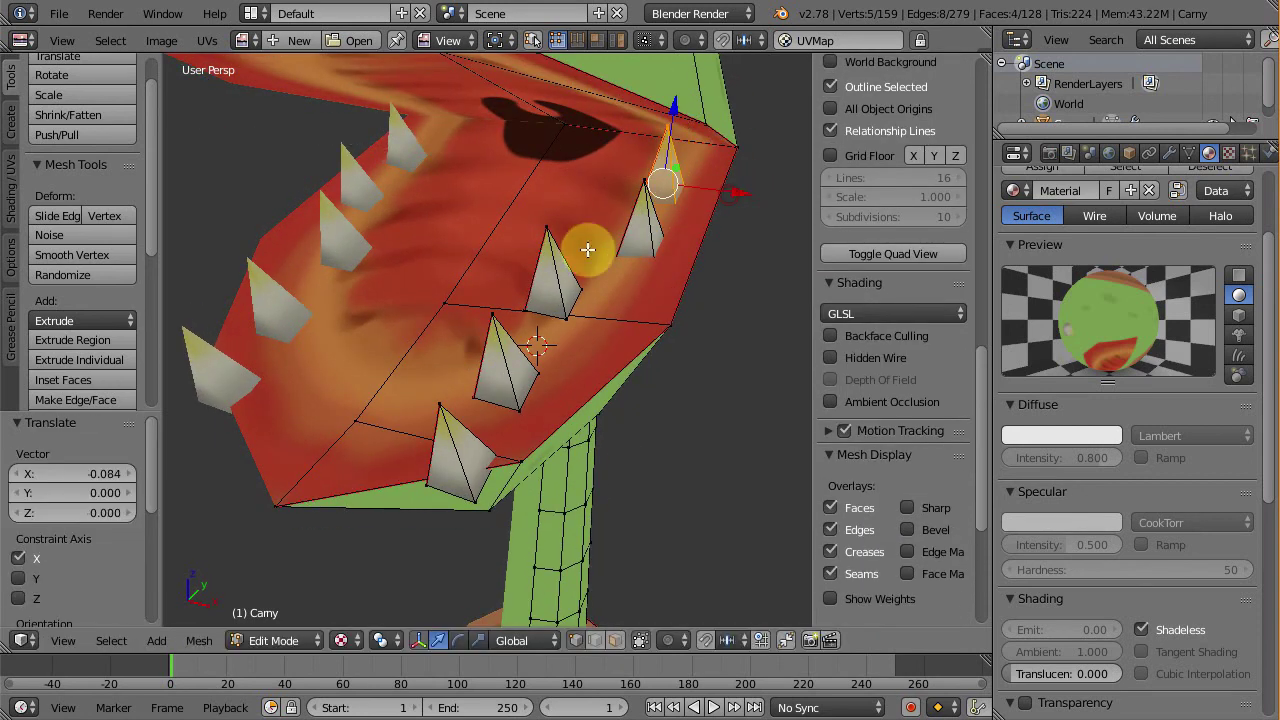
key("a")
key("l")
key("g")
key("x")
key("Escape")
Slide a hinge-side tooth along Y and select the lower-jaw teeth row
key("a")
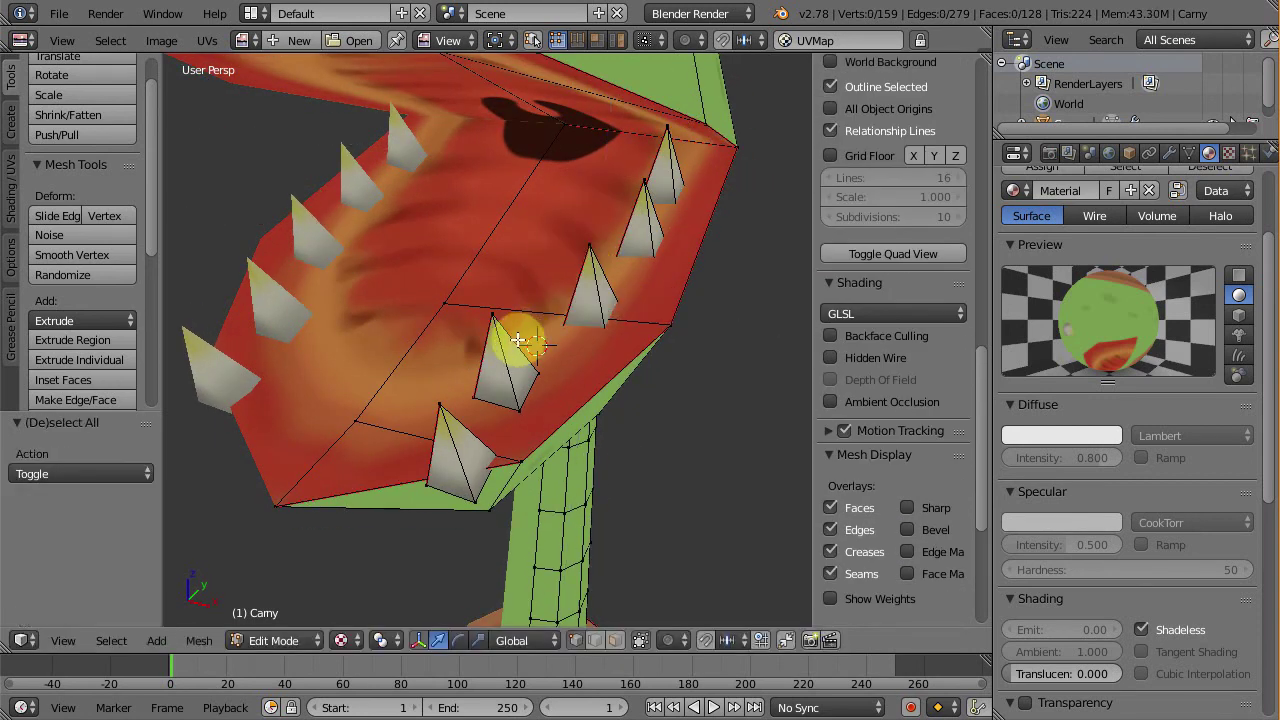
key("l")
key("g")
key("x")
key("Escape")
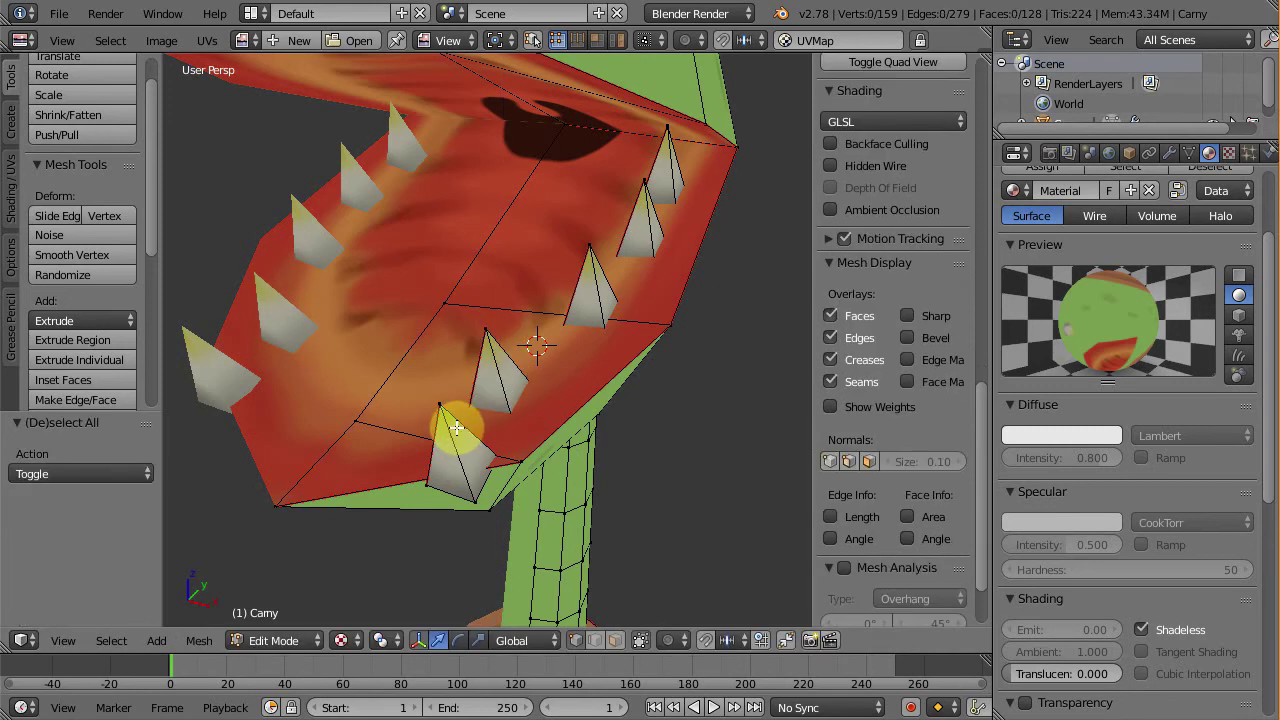
key("l")
left_click_drag(477, 471, 429, 466)
mouse_move(429, 466)
middle_mouse_down()
mouse_move(431, 397)
mouse_move(480, 354)
middle_mouse_up()
key("l")
scroll(655, 263, "down", 2)
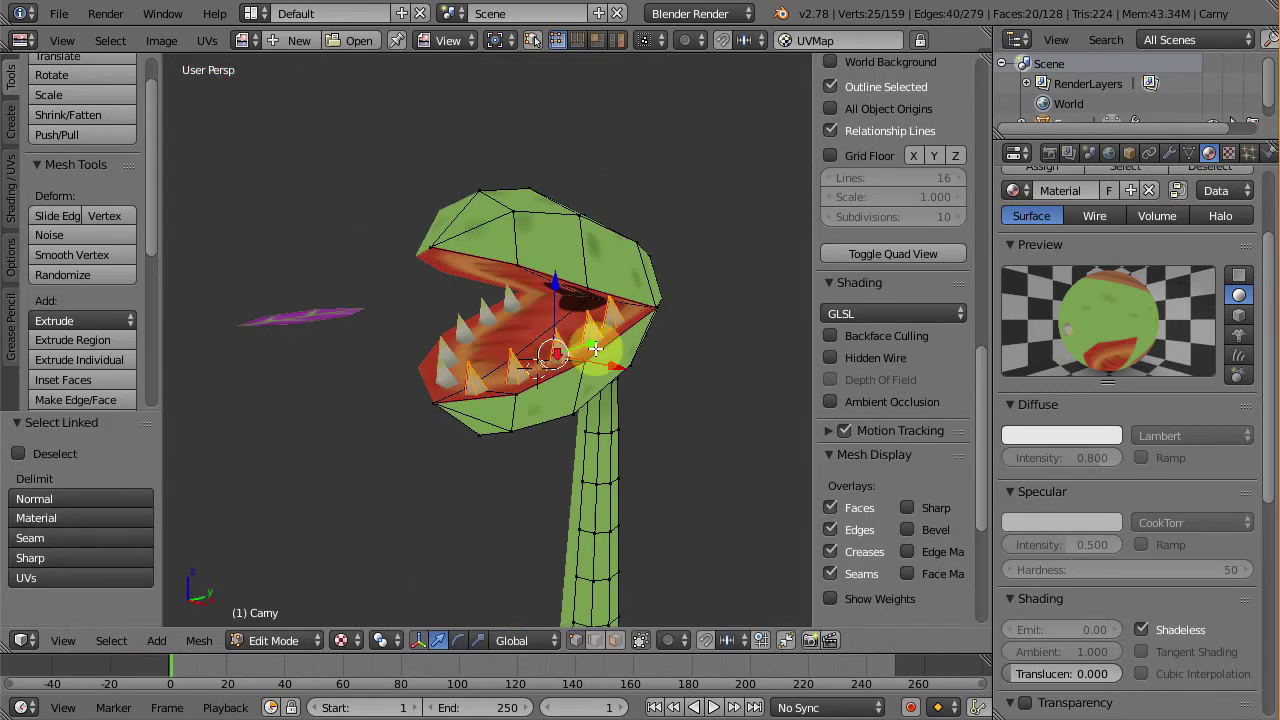
Duplicate the lower-jaw teeth upward, pivot around their shared centre, and flip them onto the upper jaw
key("shift+d")
key("z")
left_click(568, 384)
left_click(380, 640)
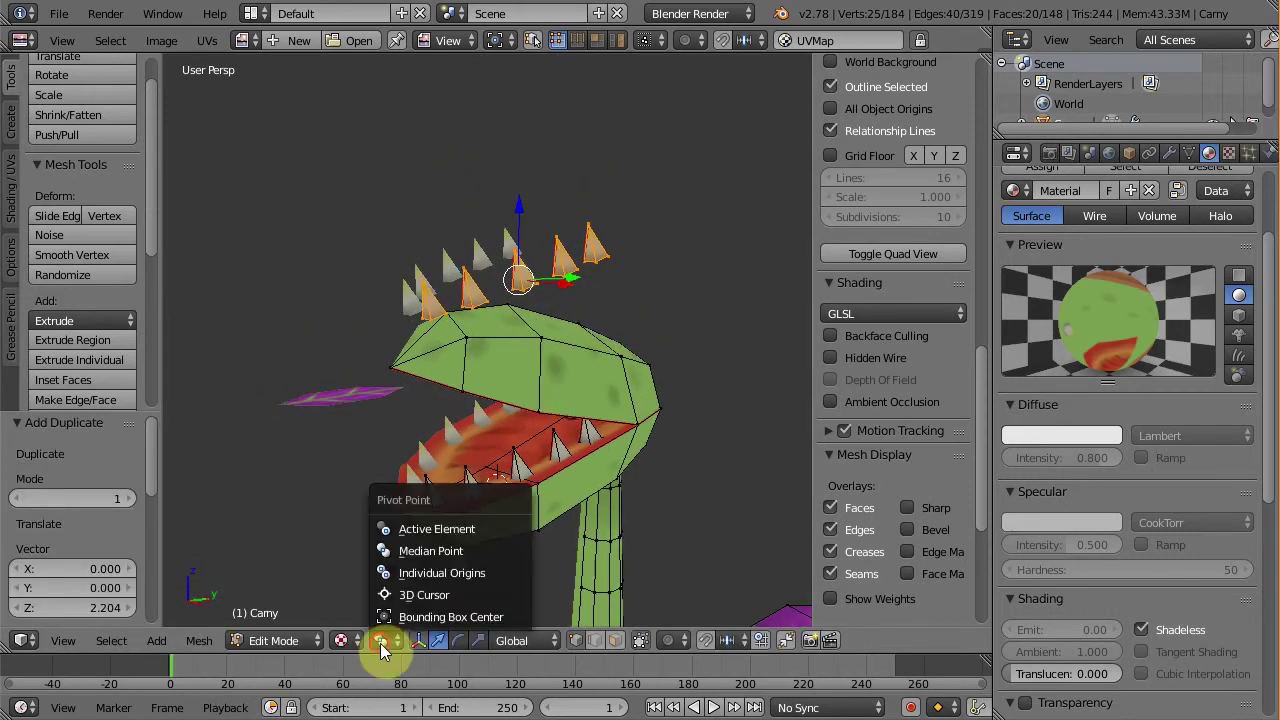
left_click(450, 580)
key("KP_3")
key("r")
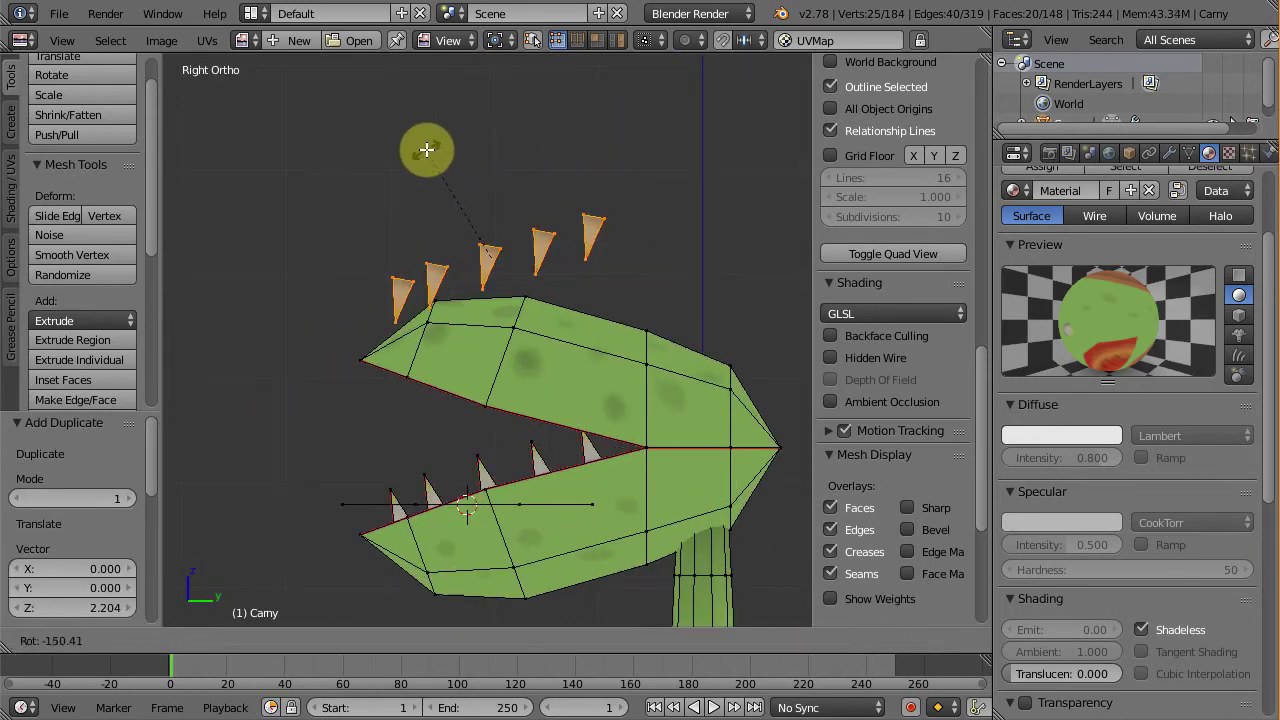
left_click(426, 149)
In wireframe, reposition the flipped teeth one by one along the upper jaw edge
key("z")
key("a")
key("l")
key("g")
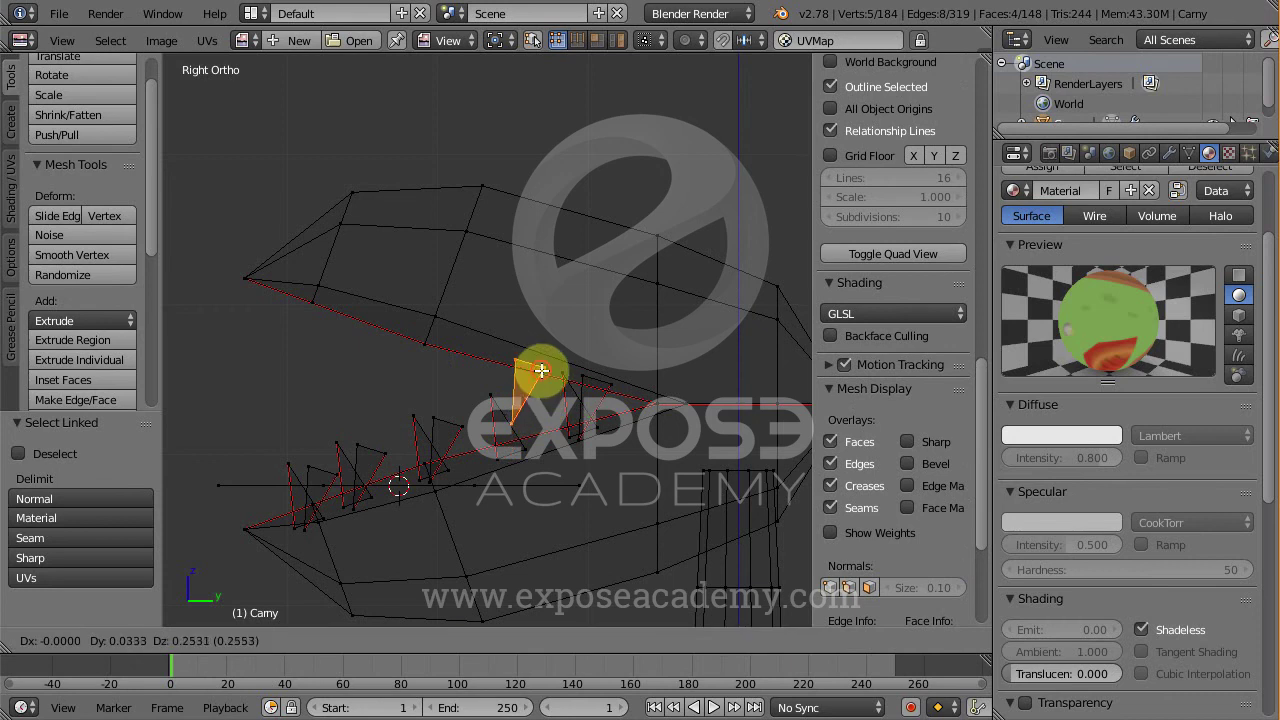
left_click(541, 371)
key("l")
key("g")
left_click(443, 368)
key("a")
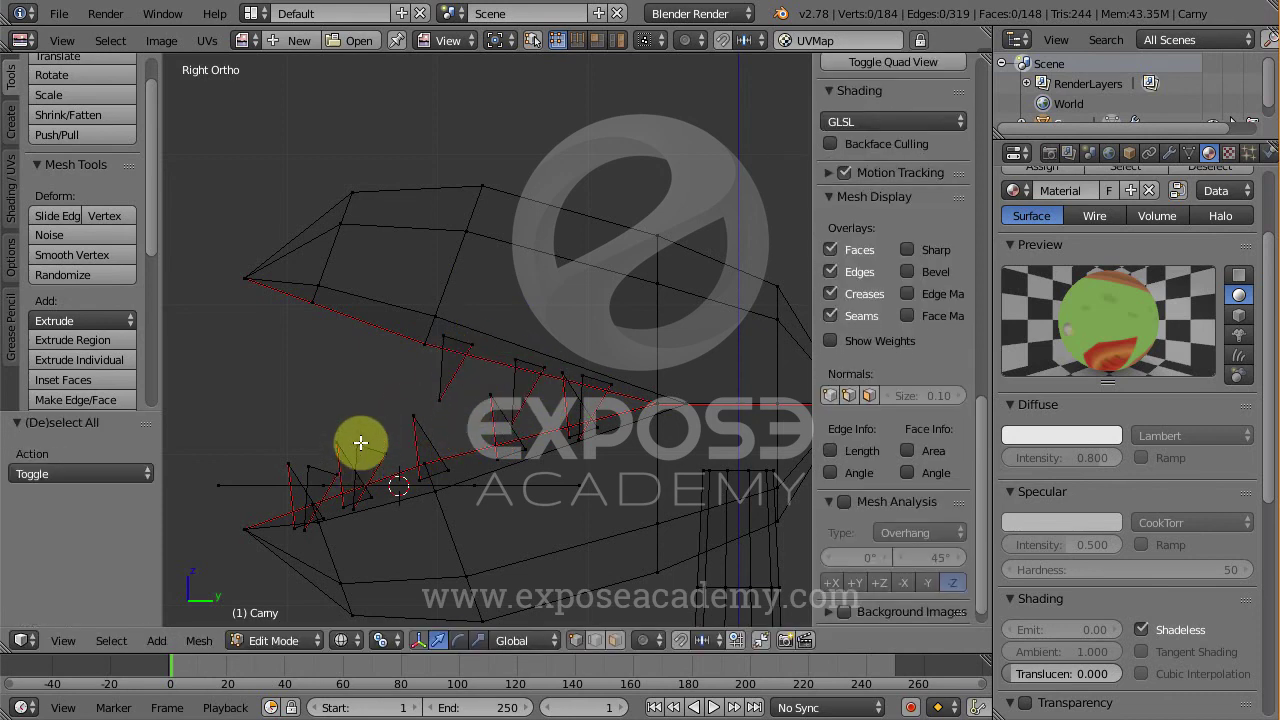
key("l")
key("g")
left_click(372, 335)
Adjust one lower-jaw tooth vertically along Z
key("a")
key("l")
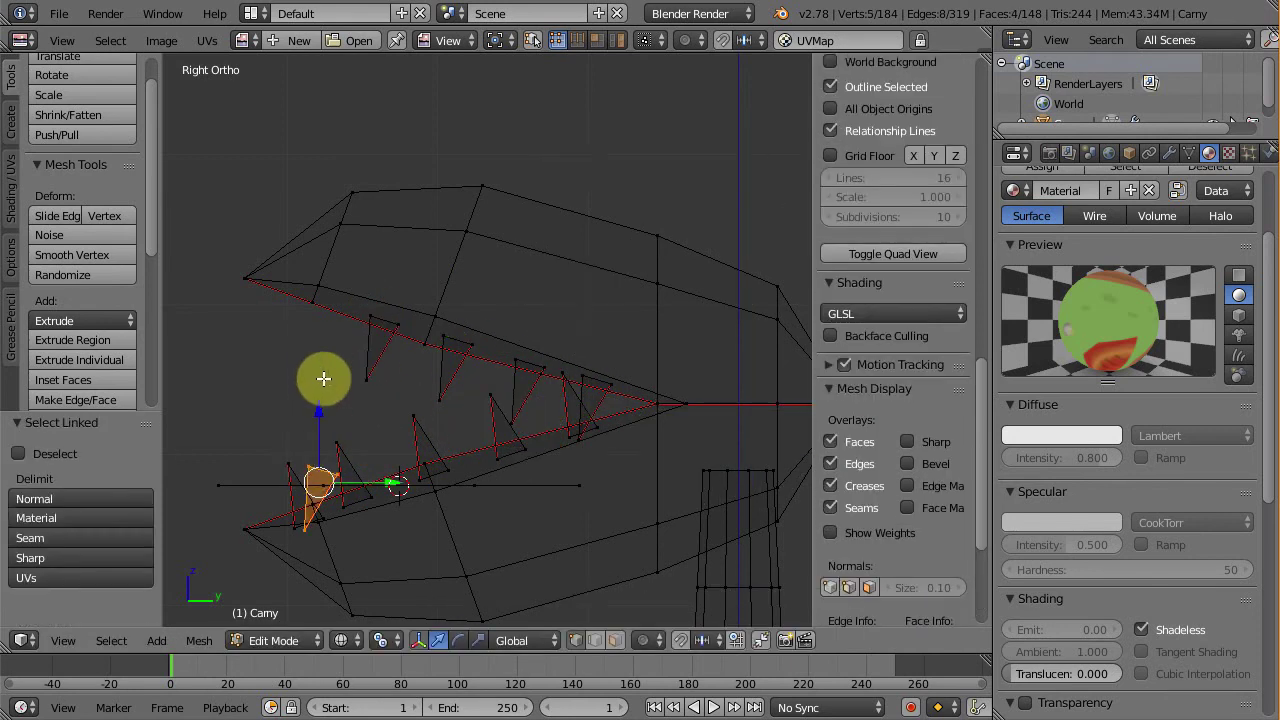
key("g")
key("z")
left_click(330, 150)
Select the purple leaf and stand it upright with a 90° rotation
key("z")
mouse_move(437, 451)
middle_mouse_down()
mouse_move(514, 334)
mouse_move(557, 502)
mouse_move(529, 380)
mouse_move(569, 428)
mouse_move(583, 380)
middle_mouse_up()
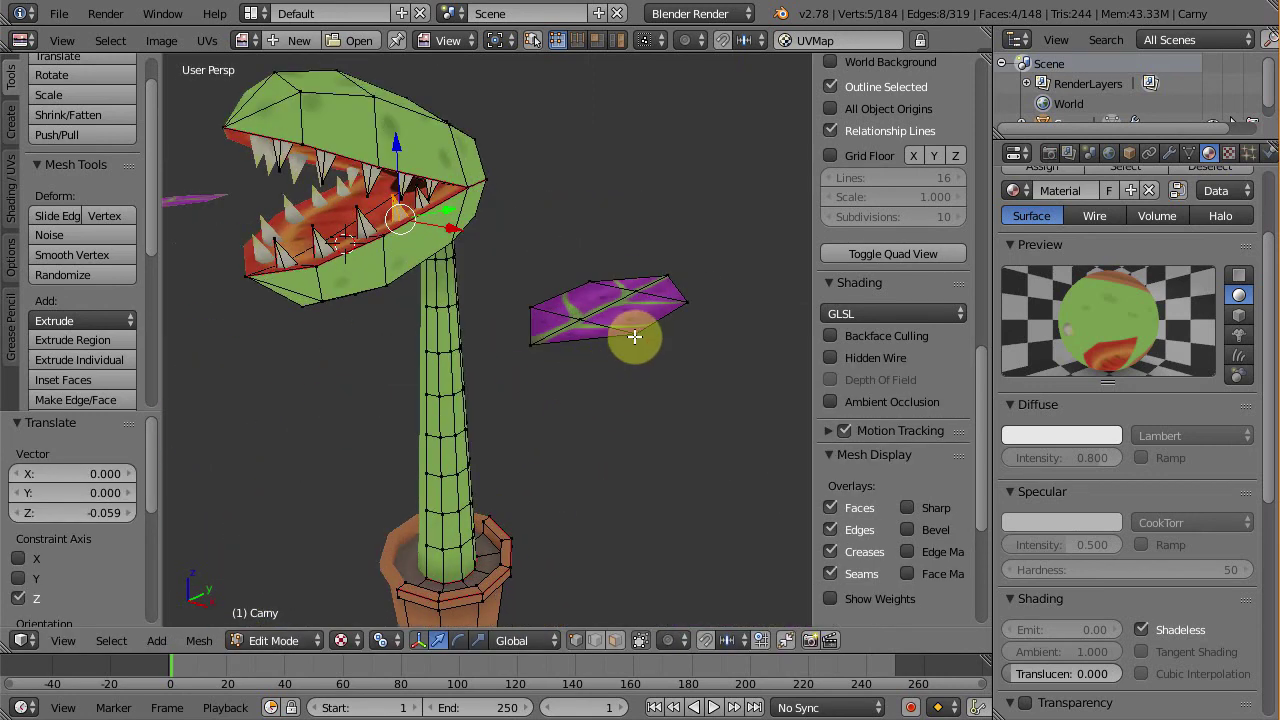
key("a")
key("l")
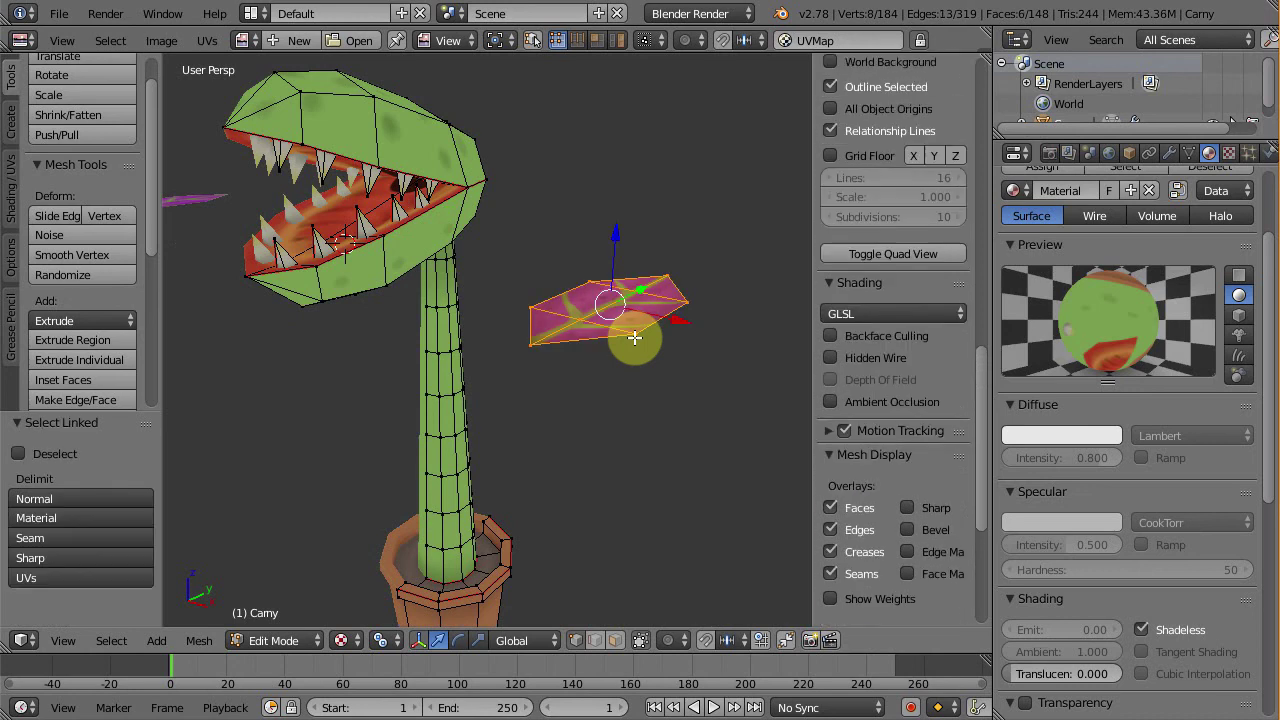
middle_click_drag(602, 357, 594, 358)
type("r90")
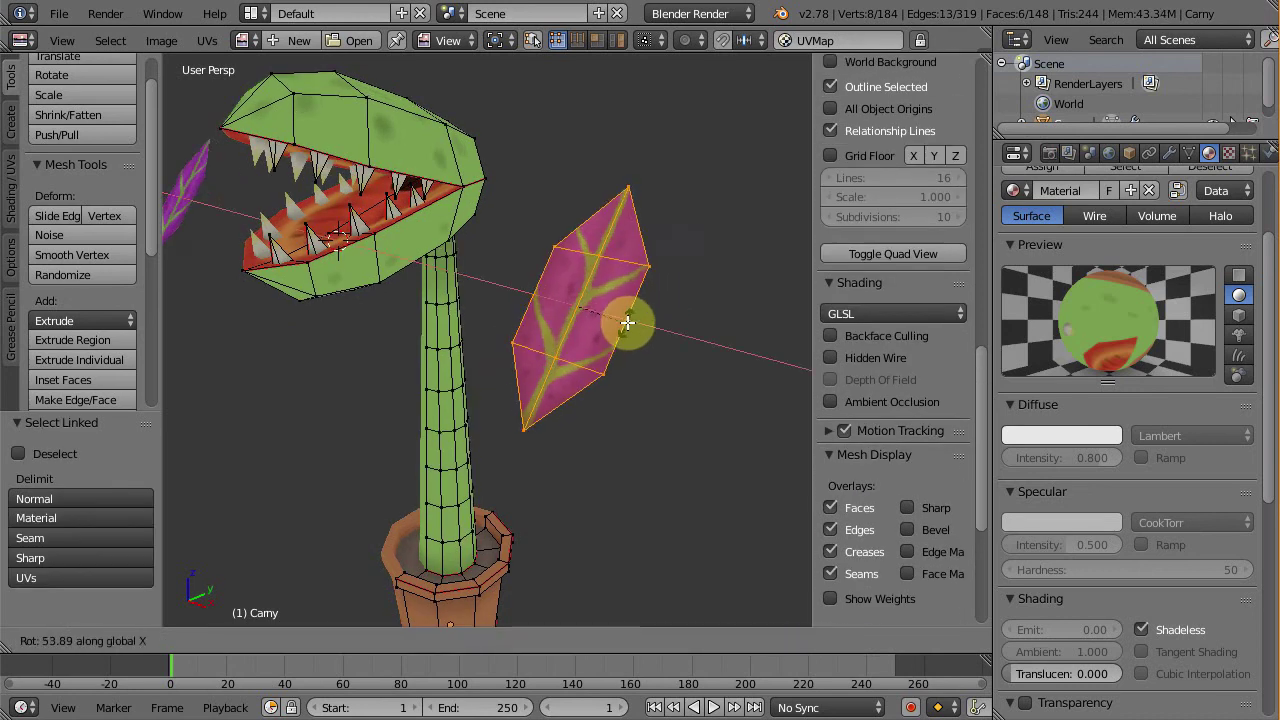
key("Return")
Tilt the leaf about Y and, in Front Ortho, move it down beside the stem
middle_click_drag(568, 422, 663, 386)
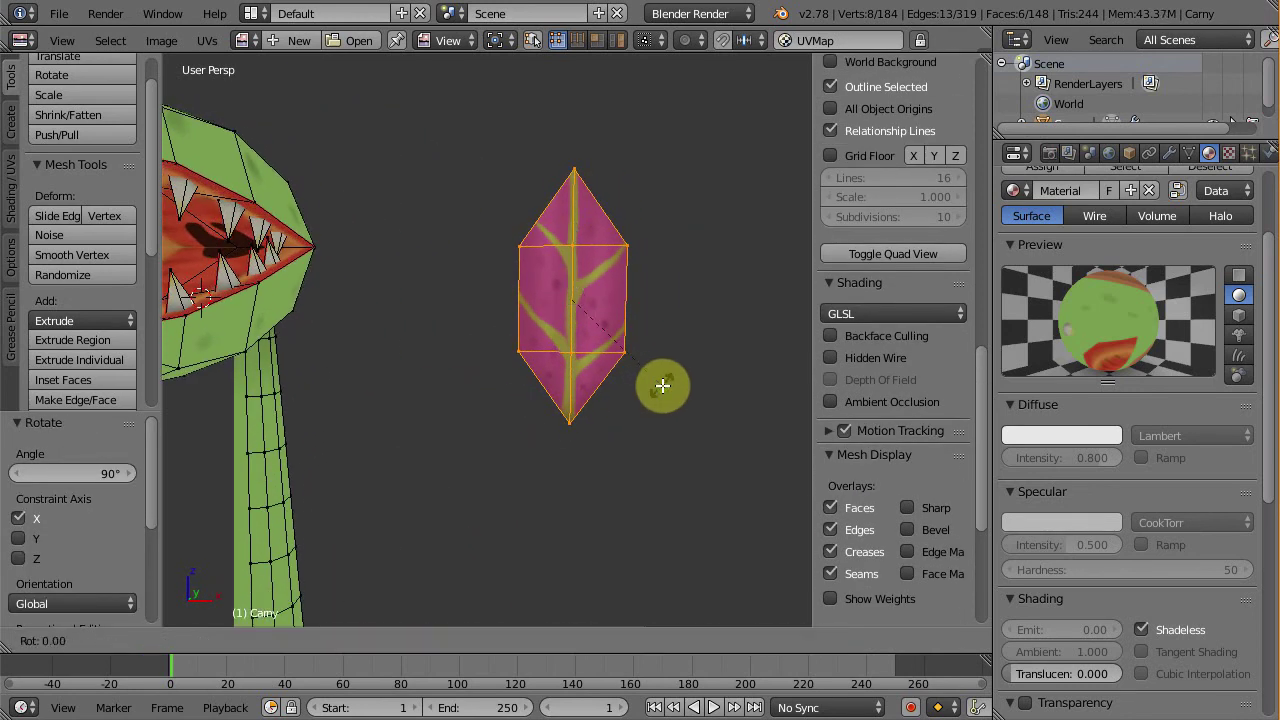
key("r")
key("y")
left_click(589, 406)
mouse_move(589, 406)
middle_mouse_down()
mouse_move(423, 451)
mouse_move(503, 306)
mouse_move(565, 314)
middle_mouse_up()
key("KP_1")
key("KP_5")
key("g")
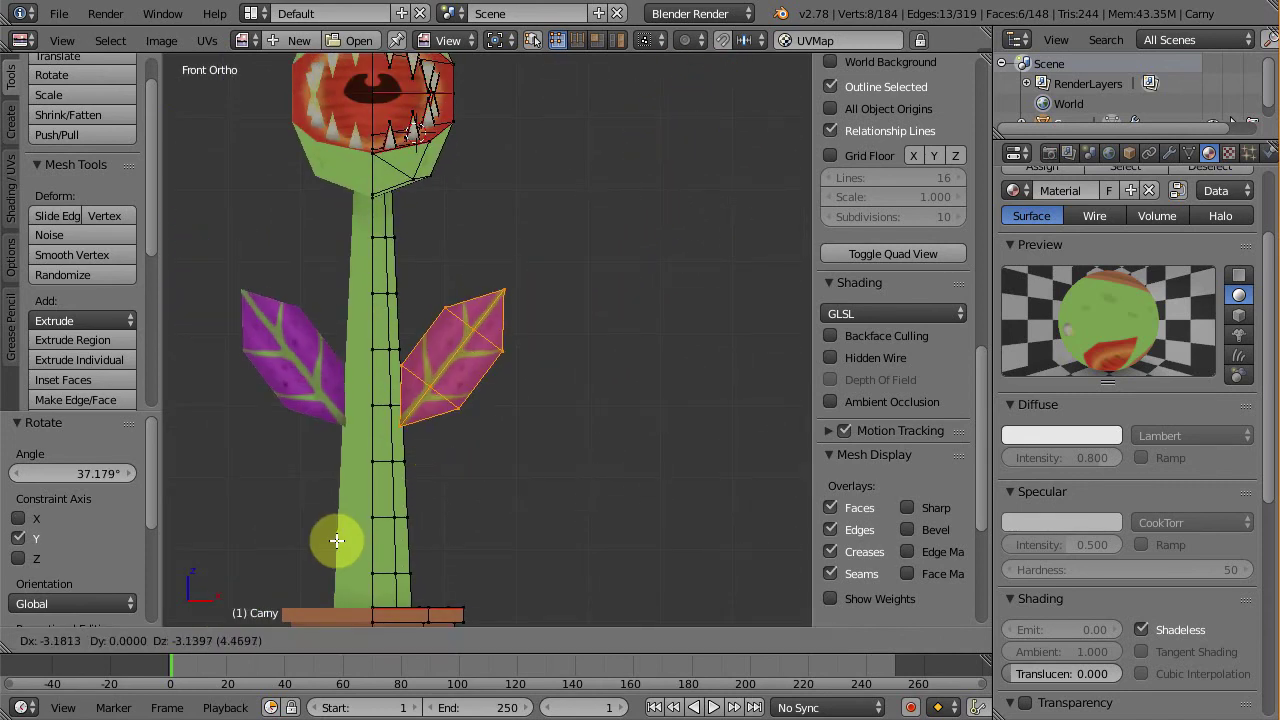
left_click(337, 537)
Turn and nudge the leaf, slide it along Y against the stem, and return to Object Mode
key("r")
left_click(580, 535)
key("g")
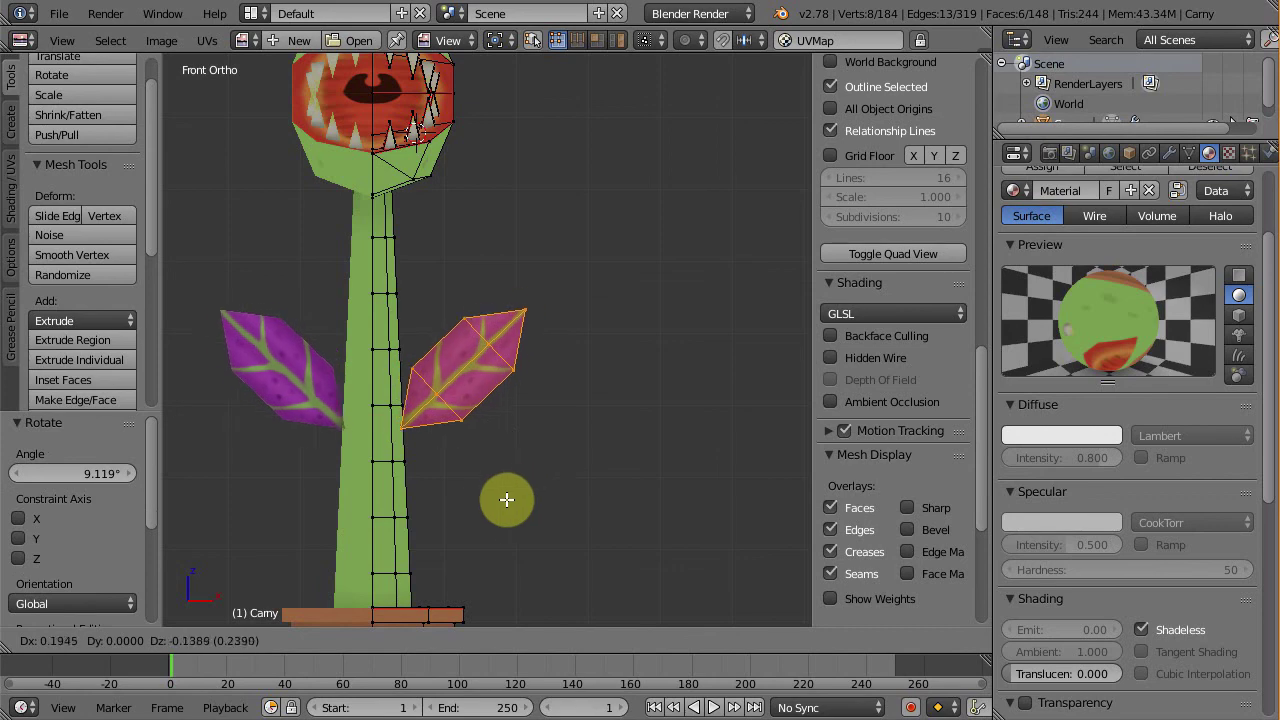
left_click(531, 446)
middle_click_drag(531, 446, 550, 362)
key("g")
key("y")
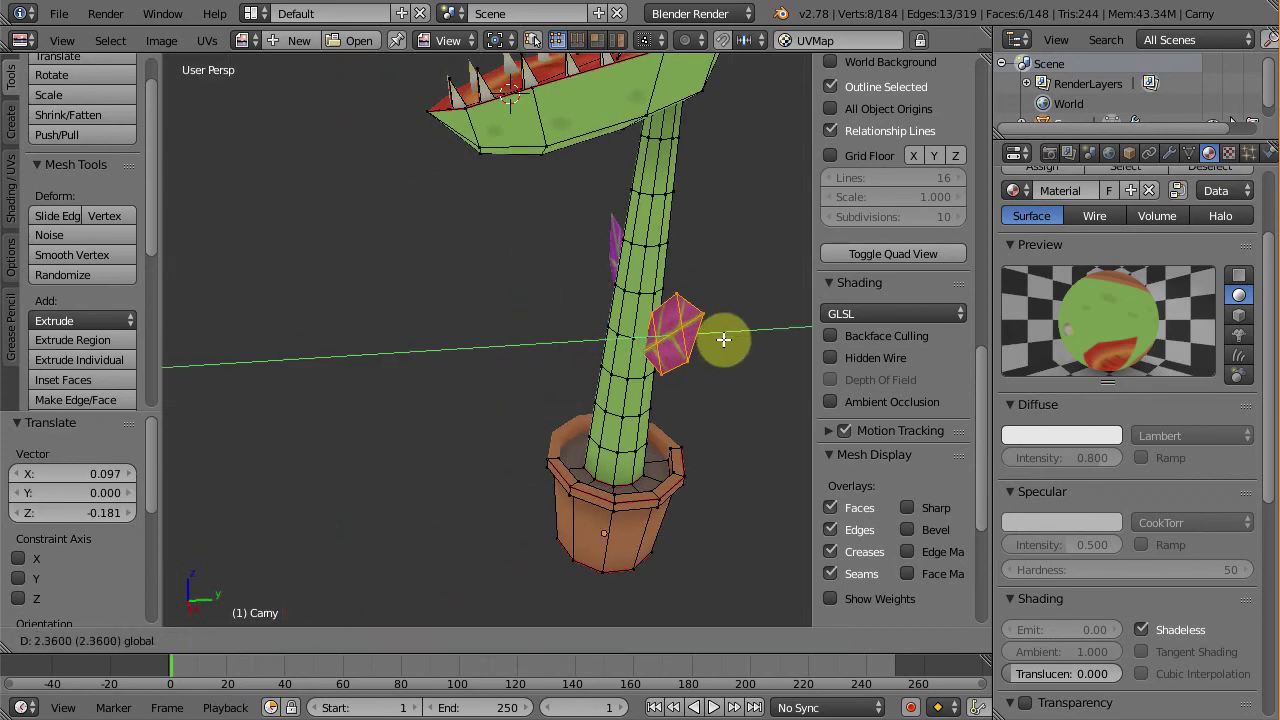
left_click(723, 340)
scroll(731, 371, "down", 3)
mouse_move(731, 371)
middle_mouse_down()
mouse_move(543, 400)
mouse_move(443, 457)
mouse_move(511, 416)
mouse_move(785, 431)
mouse_move(633, 446)
mouse_move(590, 424)
middle_mouse_up()
key("Tab")
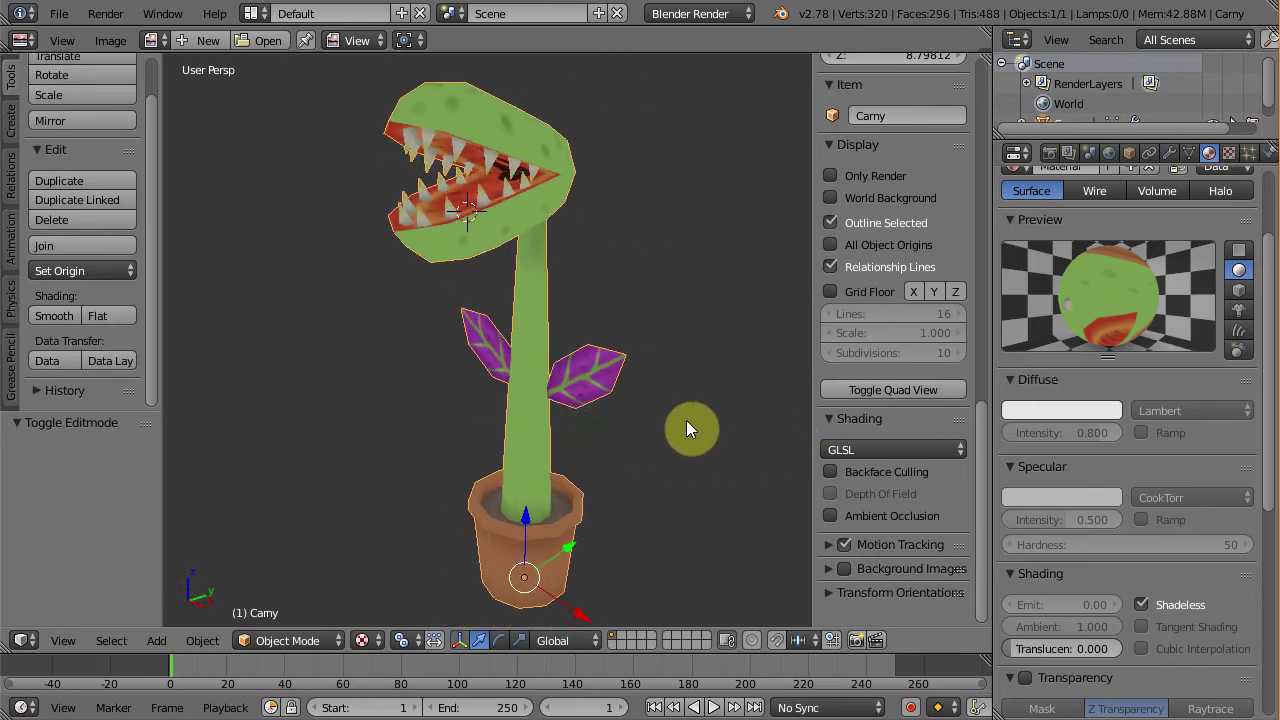